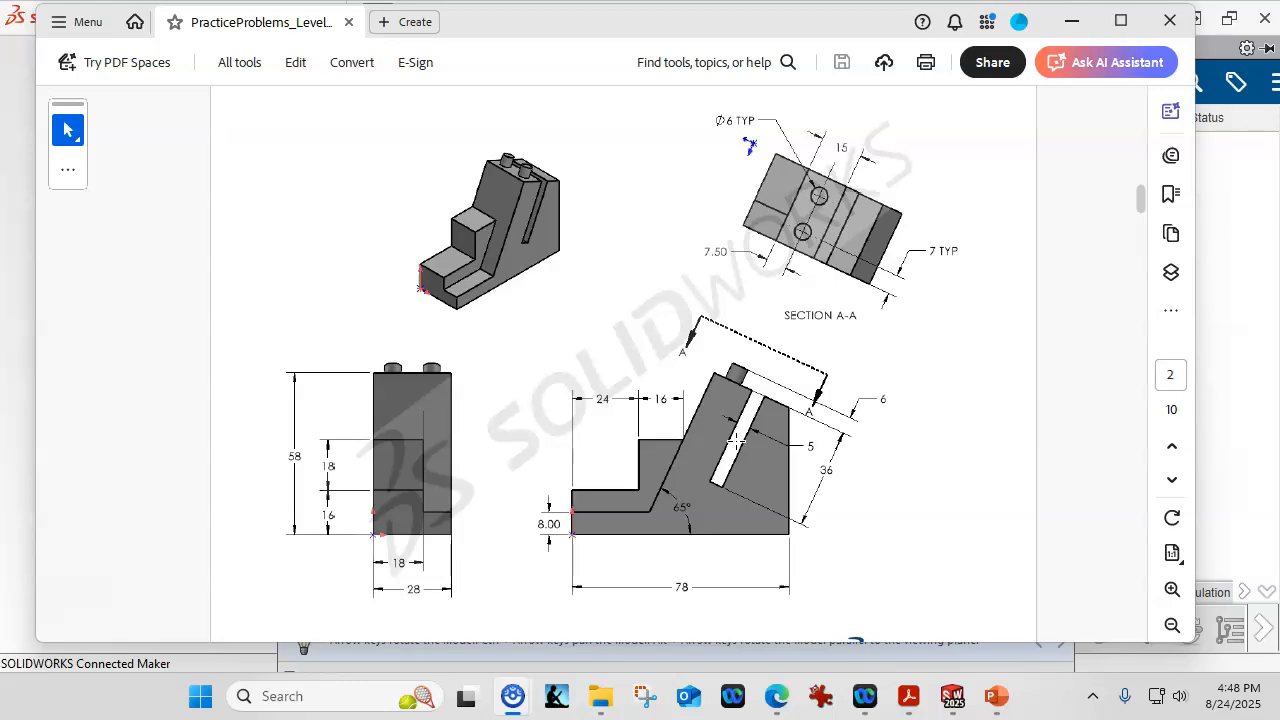
Move the reference drawing out of the way and create a new part from the mPart mm template
{"action": "left_click", "coordinate": [736, 441]}
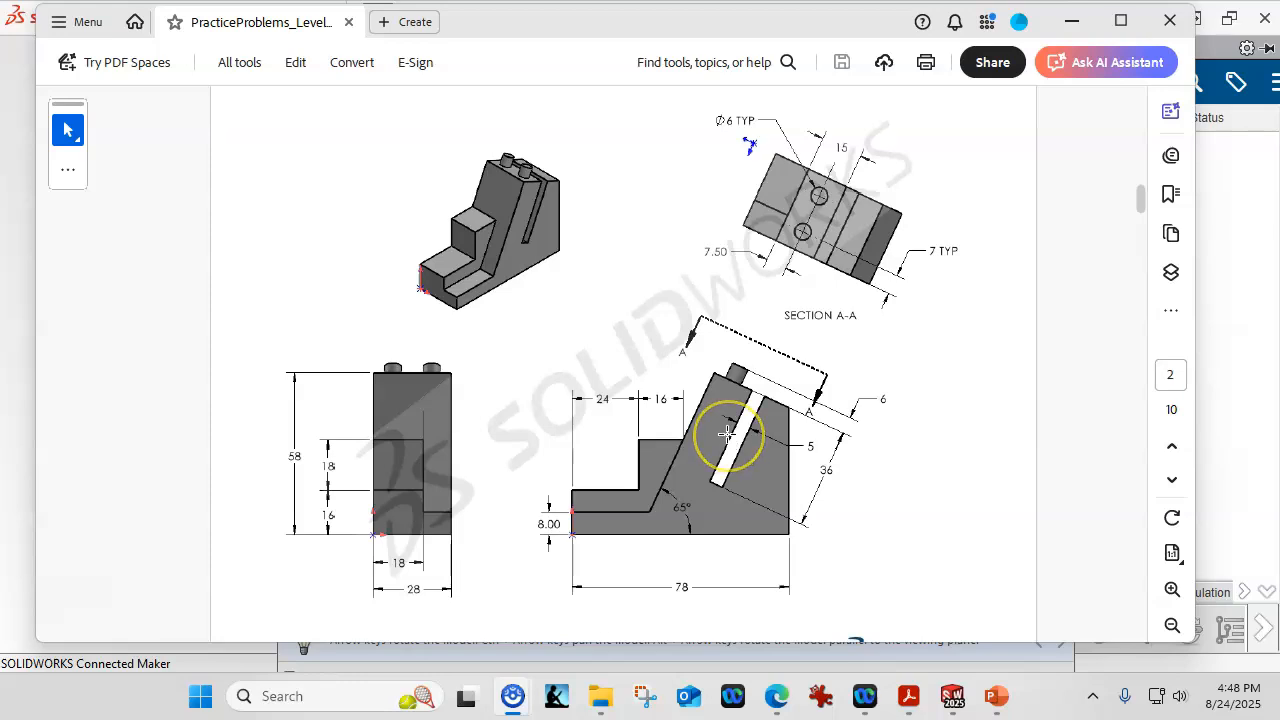
{"action": "left_click", "coordinate": [752, 449]}
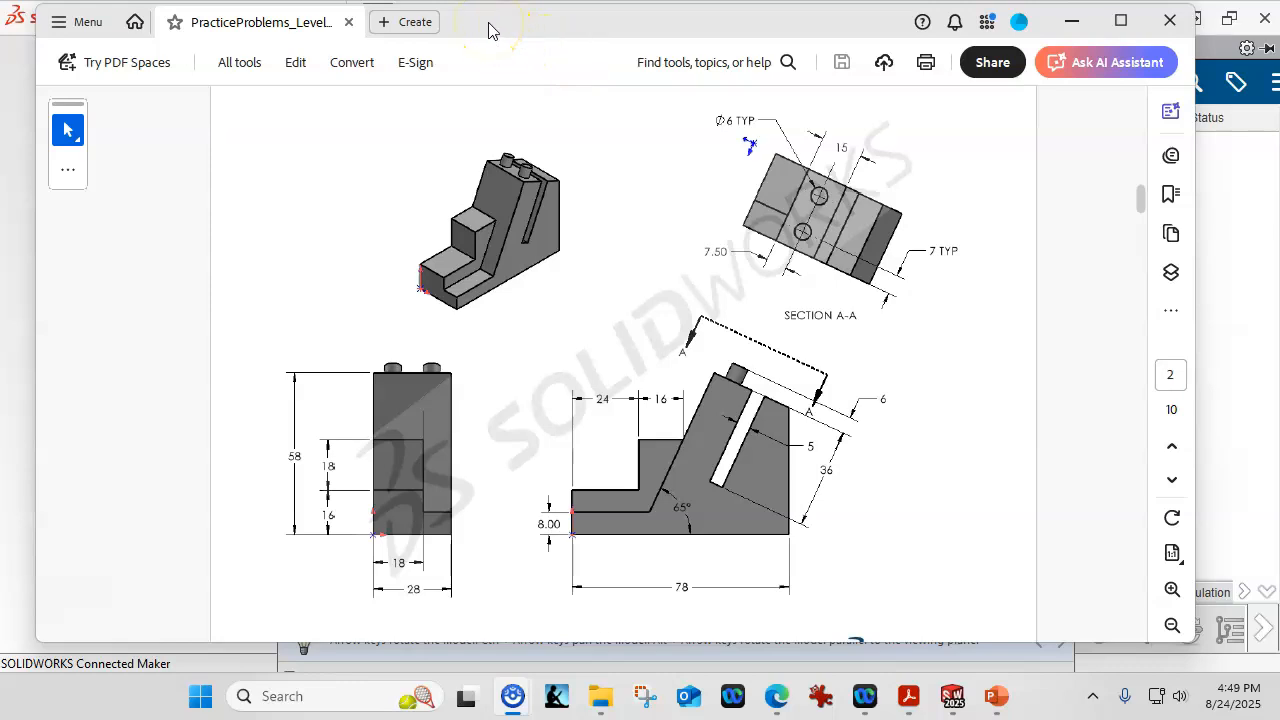
{"action": "mouse_move", "coordinate": [488, 31]}
{"action": "left_mouse_down"}
{"action": "mouse_move", "coordinate": [1166, 131]}
{"action": "mouse_move", "coordinate": [1279, 131]}
{"action": "left_mouse_up"}
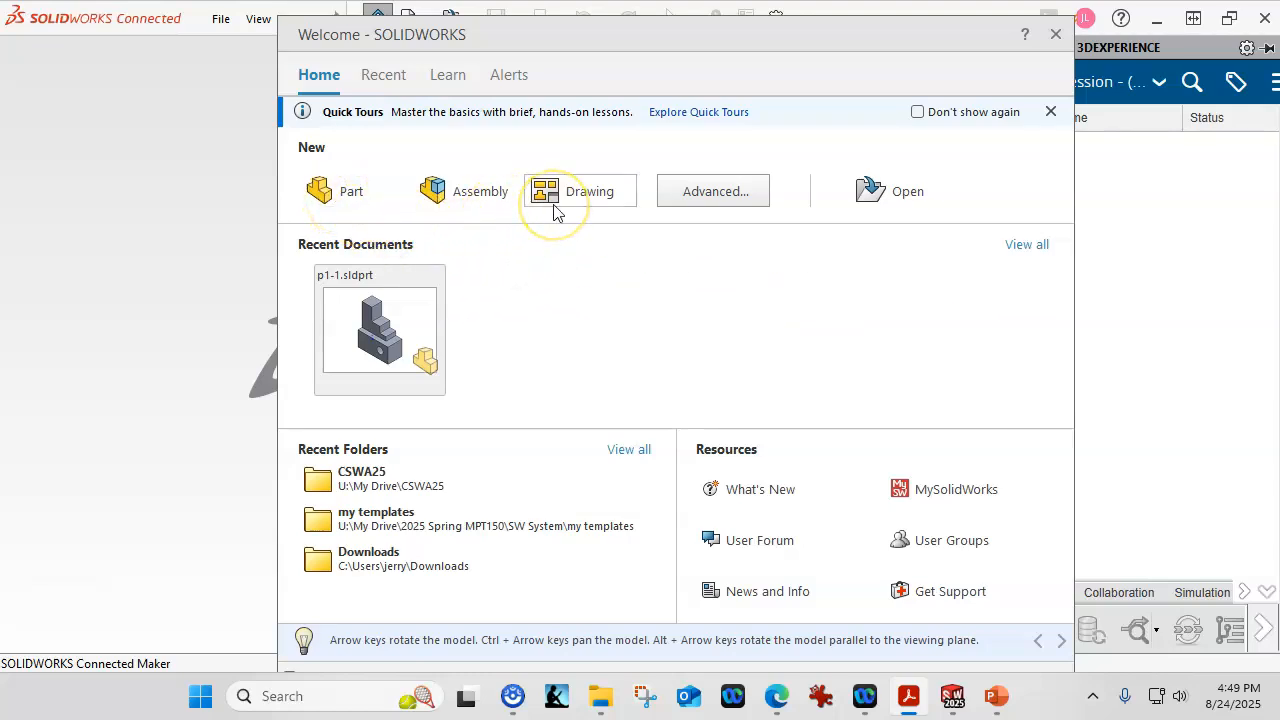
{"action": "left_click", "coordinate": [716, 200]}
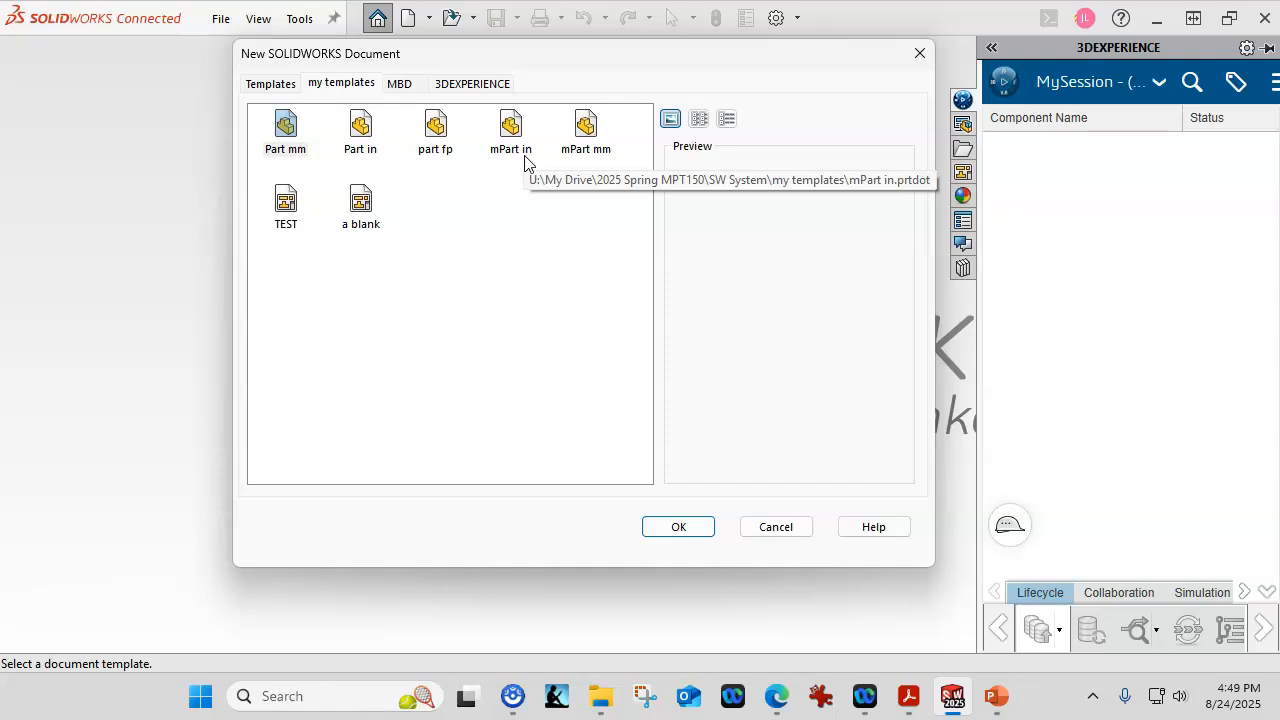
{"action": "double_click", "coordinate": [585, 135]}
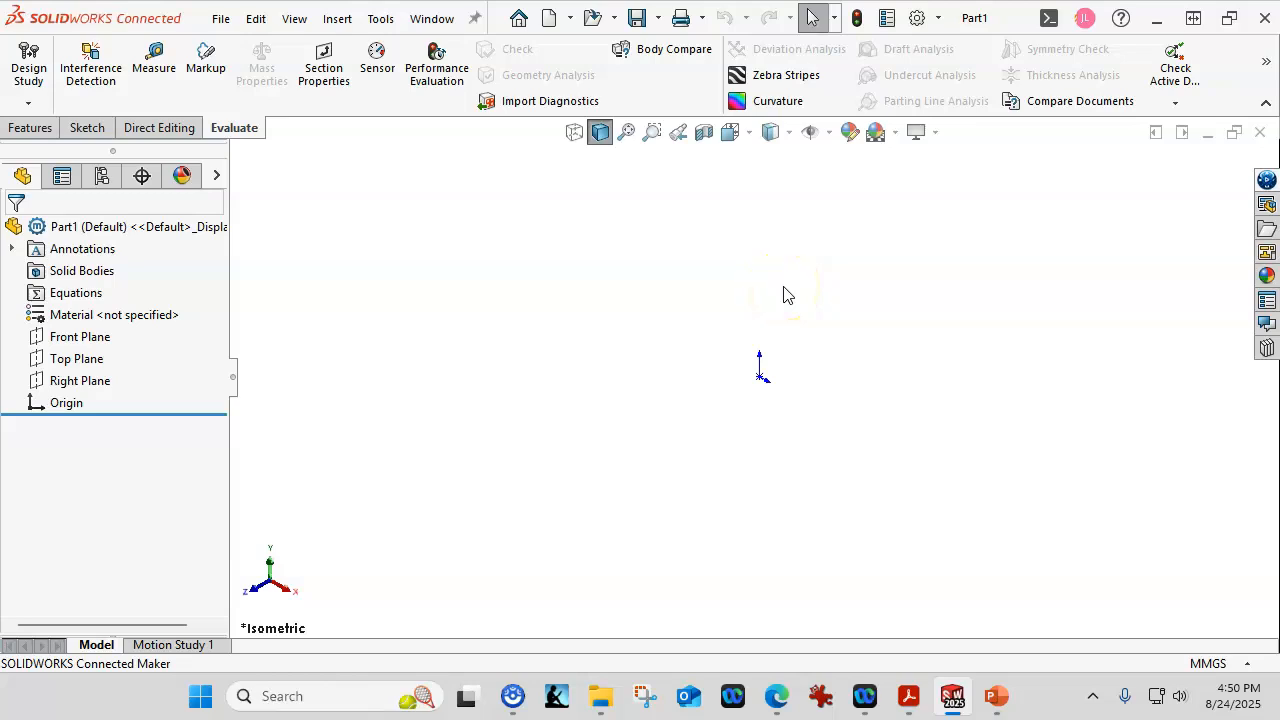
Start a new sketch on the Front Plane
{"action": "left_click", "coordinate": [76, 125]}
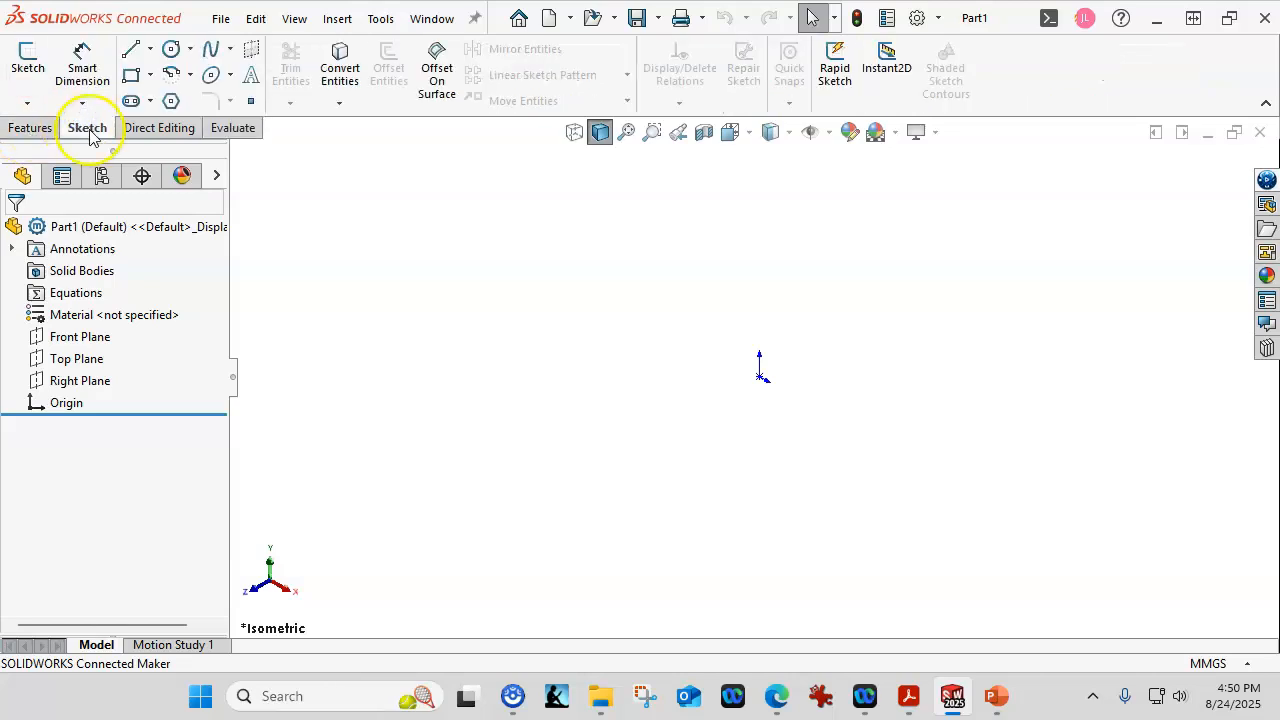
{"action": "left_click", "coordinate": [30, 127]}
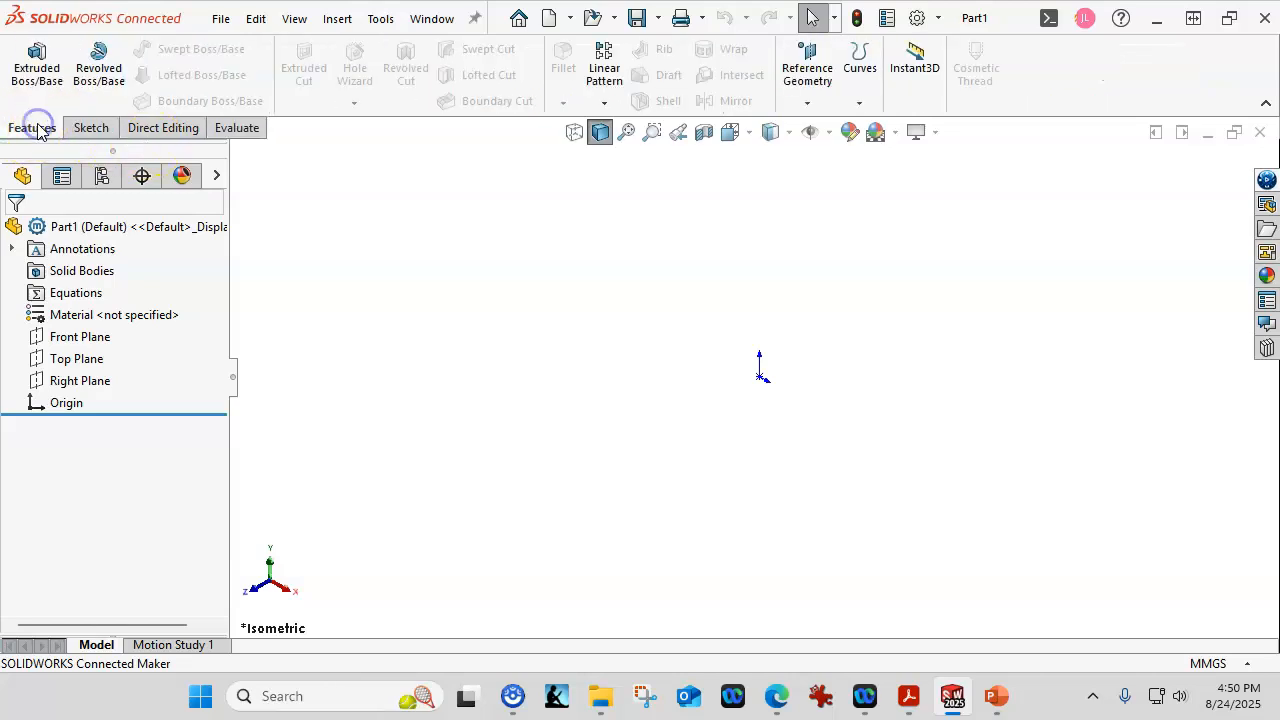
{"action": "left_click", "coordinate": [100, 125]}
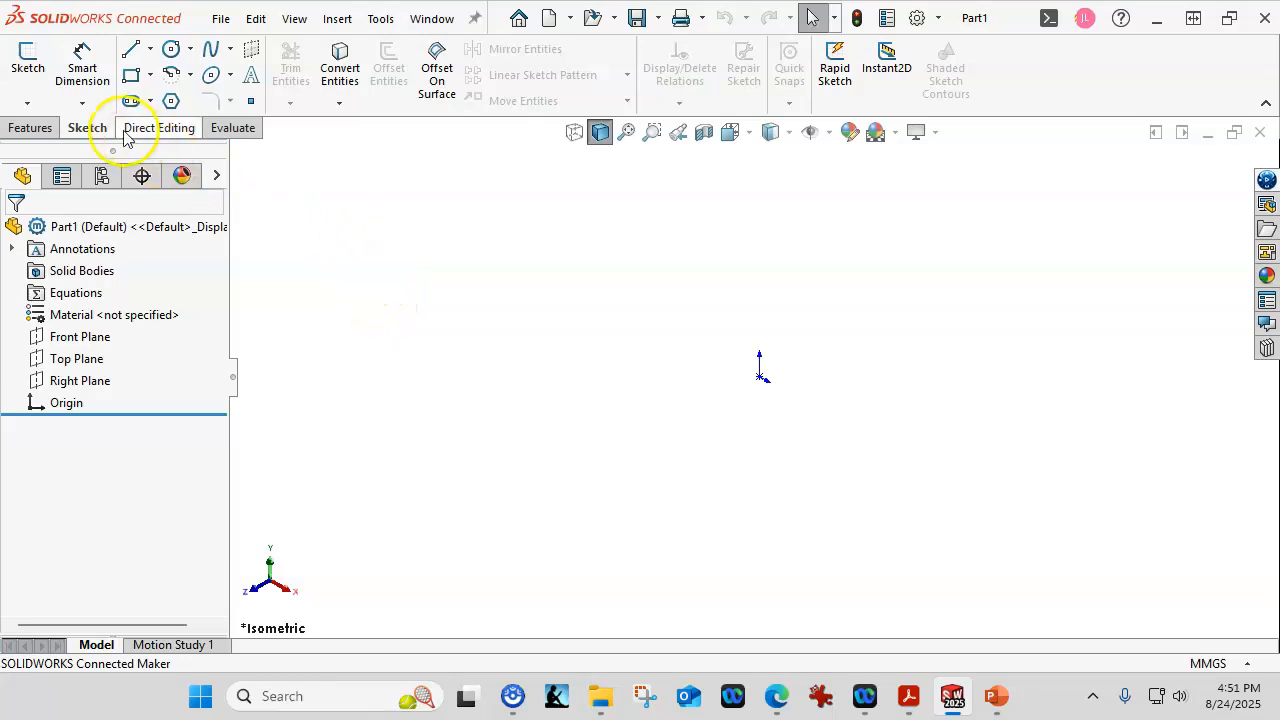
{"action": "left_click", "coordinate": [28, 62]}
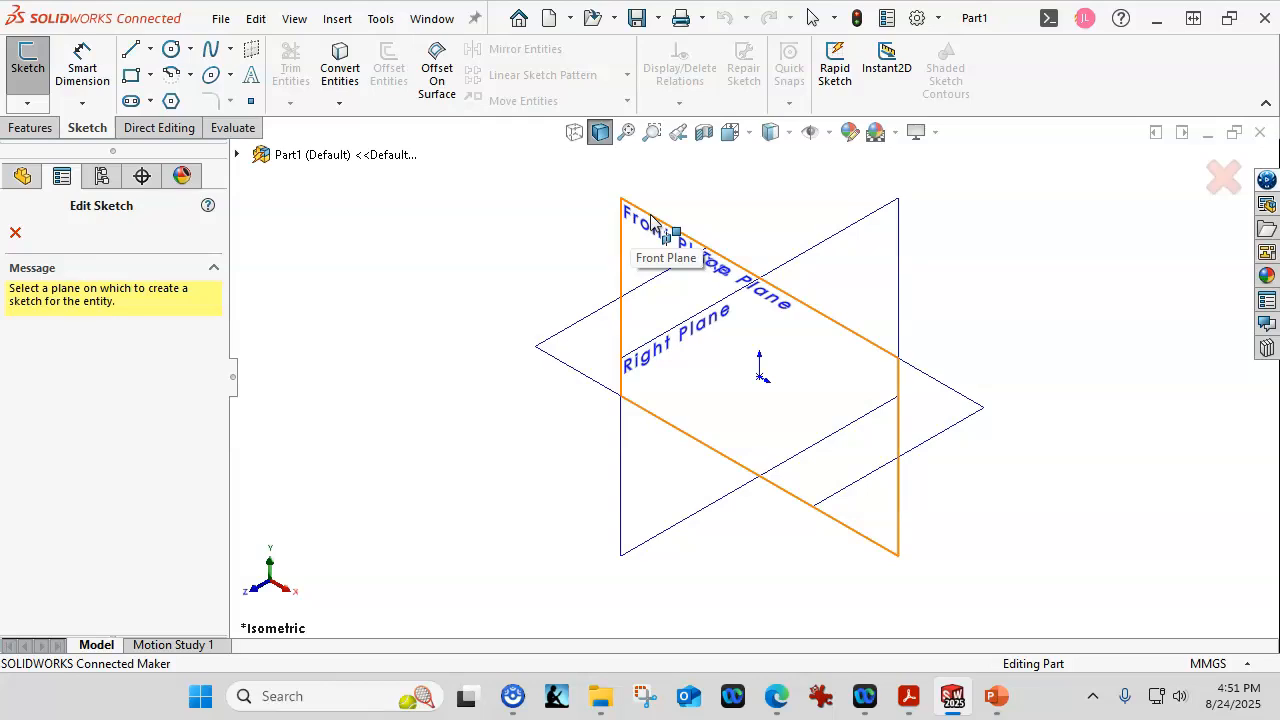
{"action": "left_click", "coordinate": [651, 218]}
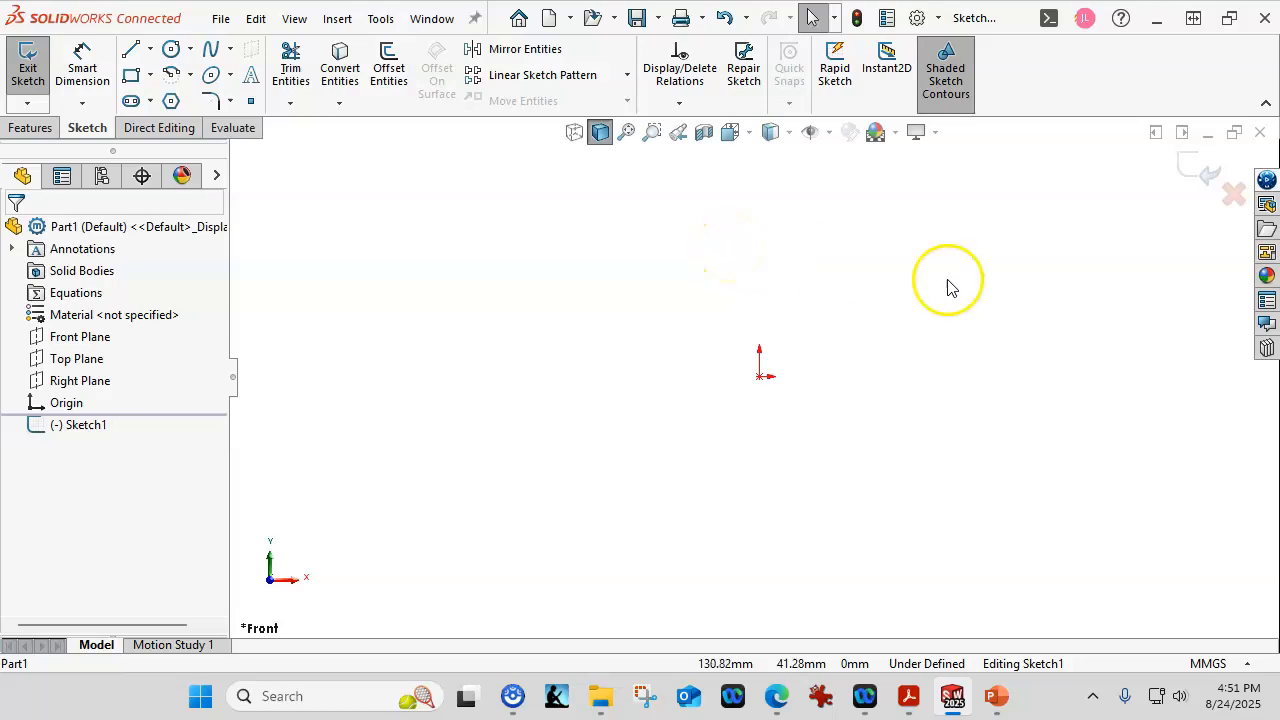
Bring the PDF reference drawing into view, examine the lower outline of the part's front view, and move the drawing away again
{"action": "left_click_drag", "start_coordinate": [1279, 250], "coordinate": [685, 49]}
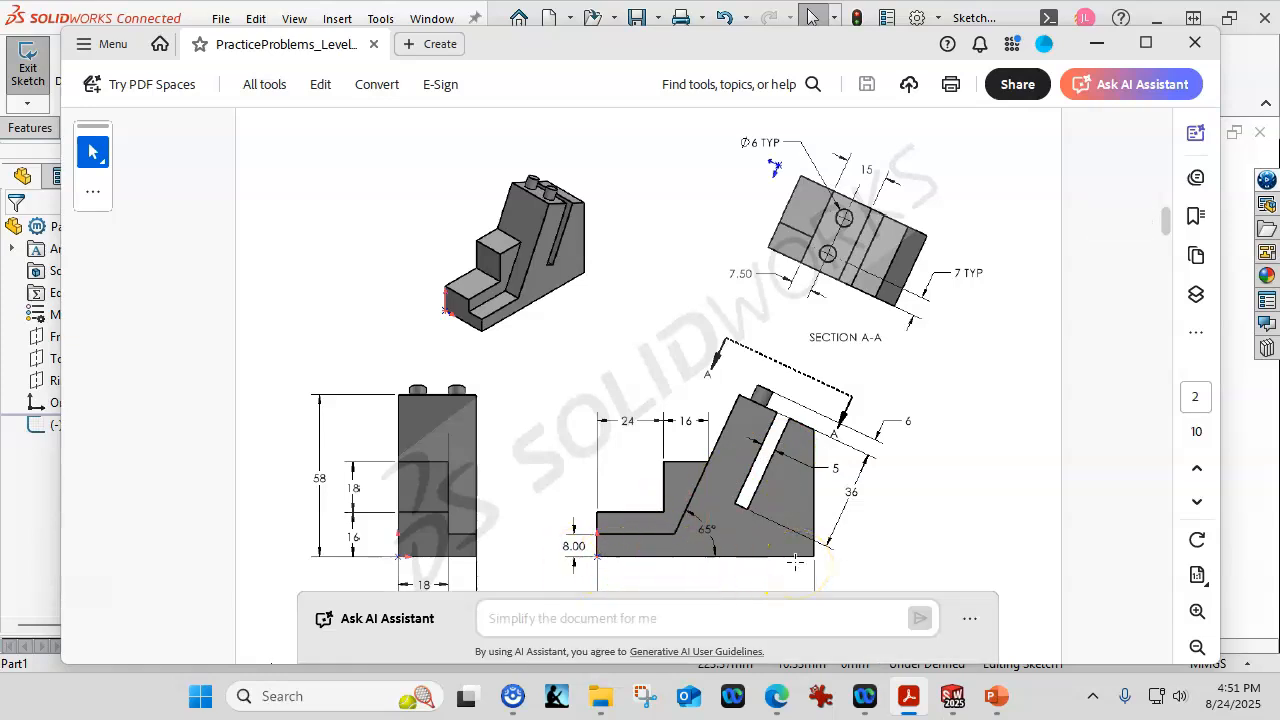
{"action": "left_click", "coordinate": [674, 566]}
{"action": "left_click", "coordinate": [678, 562]}
{"action": "mouse_move", "coordinate": [675, 558]}
{"action": "left_mouse_down"}
{"action": "mouse_move", "coordinate": [586, 543]}
{"action": "mouse_move", "coordinate": [808, 548]}
{"action": "mouse_move", "coordinate": [813, 446]}
{"action": "mouse_move", "coordinate": [765, 408]}
{"action": "mouse_move", "coordinate": [673, 530]}
{"action": "mouse_move", "coordinate": [597, 540]}
{"action": "left_mouse_up"}
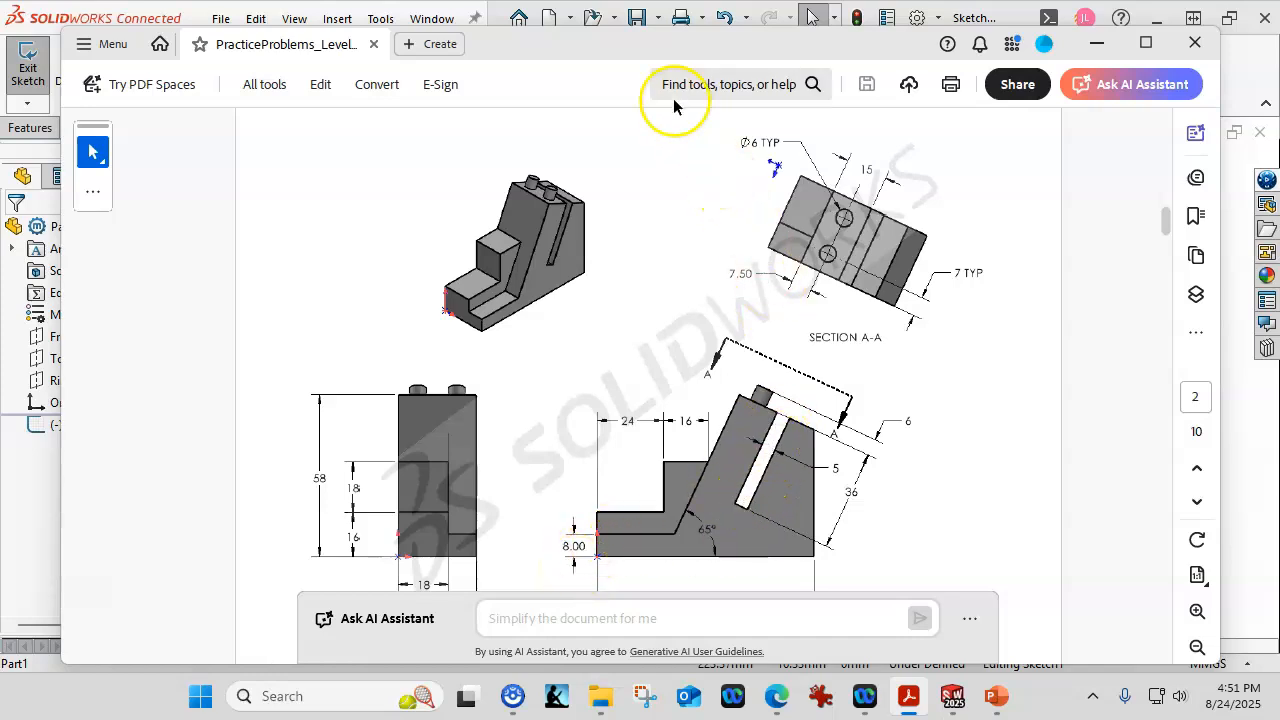
{"action": "left_click_drag", "start_coordinate": [623, 34], "coordinate": [1279, 160]}
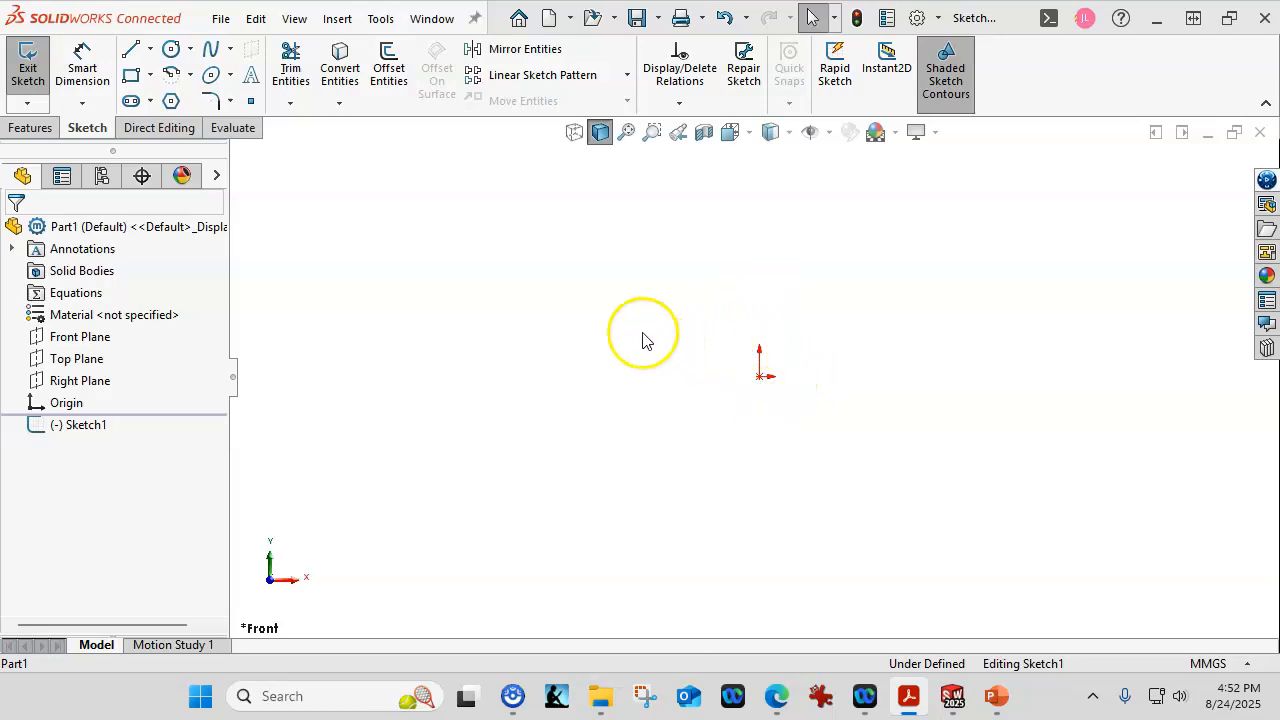
Sketch a closed six-sided profile from the origin, about 78 mm wide and 61 mm high, with a low step and slanted front and top lines
{"action": "left_click", "coordinate": [130, 52]}
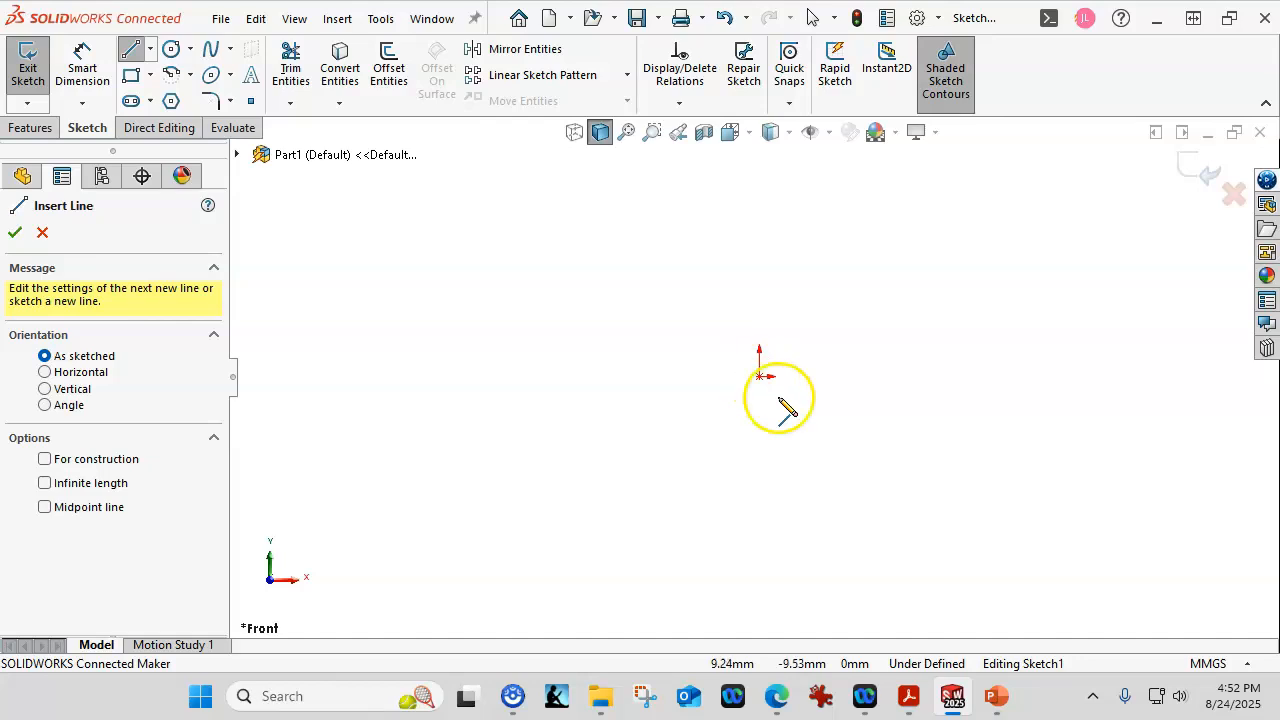
{"action": "left_click", "coordinate": [760, 378]}
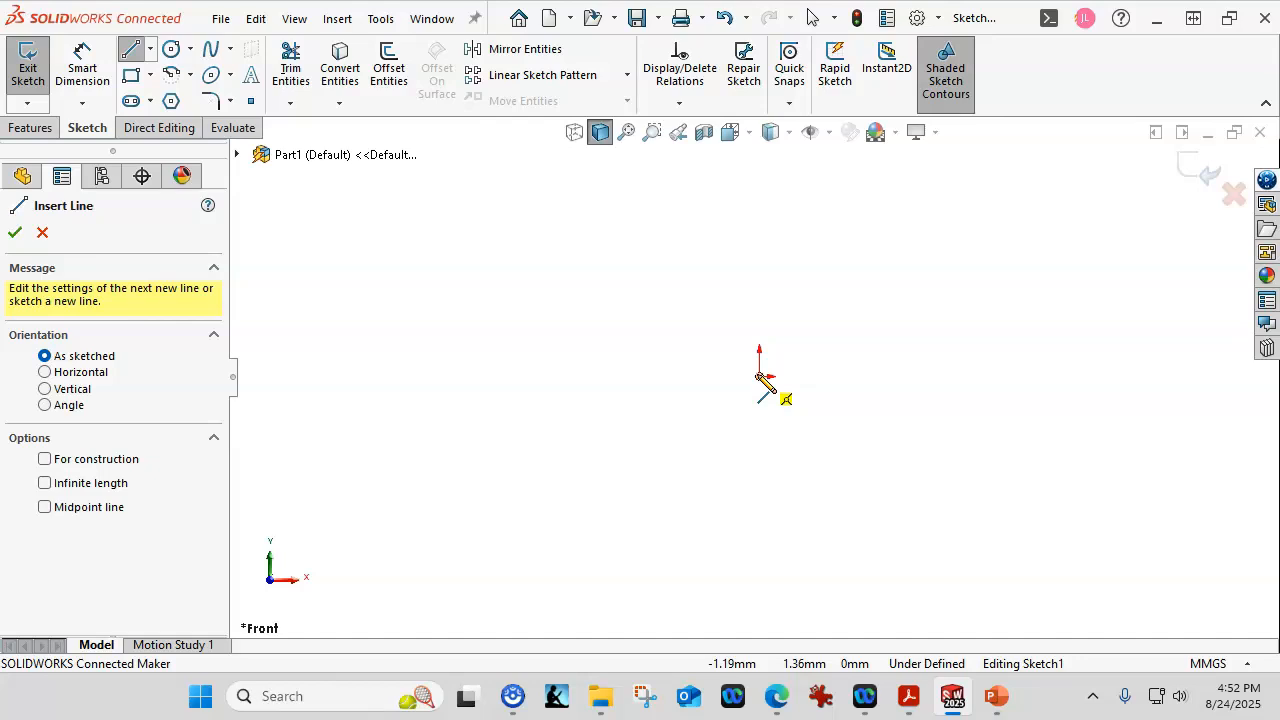
{"action": "left_click", "coordinate": [760, 378]}
{"action": "mouse_move", "coordinate": [762, 378]}
{"action": "left_mouse_down"}
{"action": "mouse_move", "coordinate": [966, 377]}
{"action": "mouse_move", "coordinate": [930, 377]}
{"action": "mouse_move", "coordinate": [929, 326]}
{"action": "mouse_move", "coordinate": [909, 306]}
{"action": "mouse_move", "coordinate": [938, 267]}
{"action": "mouse_move", "coordinate": [846, 243]}
{"action": "left_mouse_up"}
{"action": "left_click", "coordinate": [933, 284]}
{"action": "left_click", "coordinate": [847, 243]}
{"action": "left_click", "coordinate": [802, 352]}
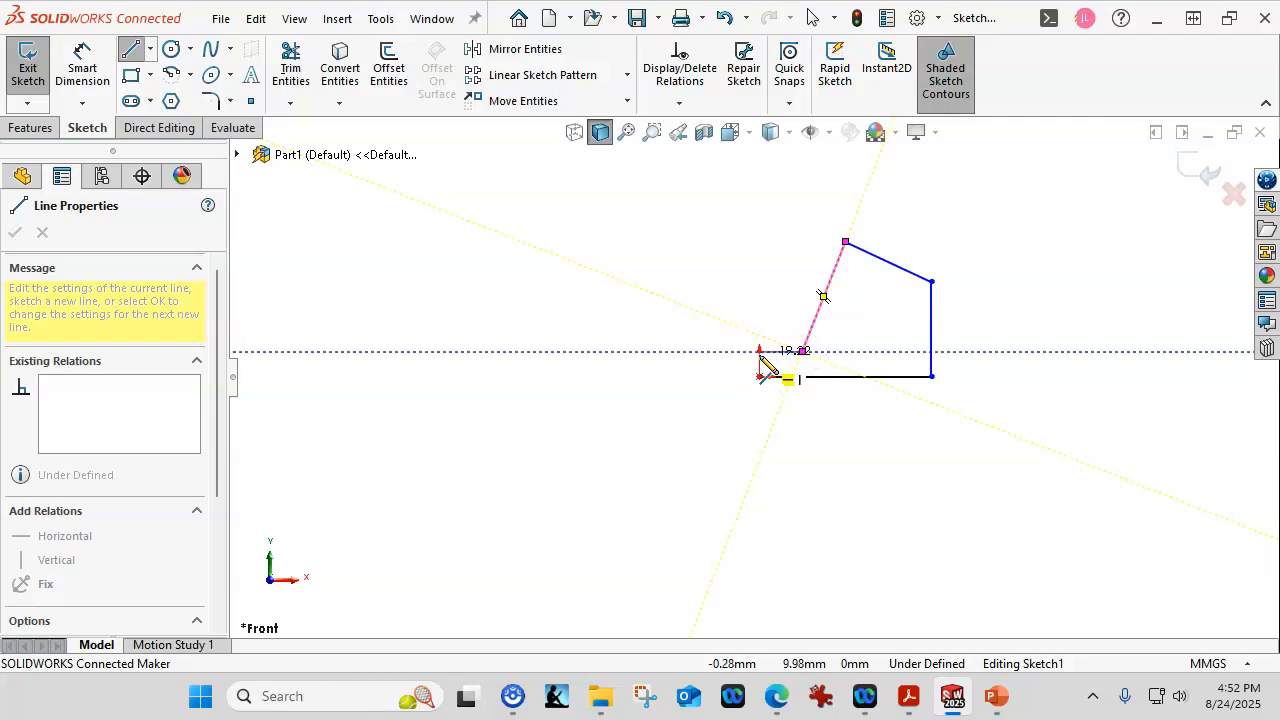
{"action": "left_click", "coordinate": [760, 351]}
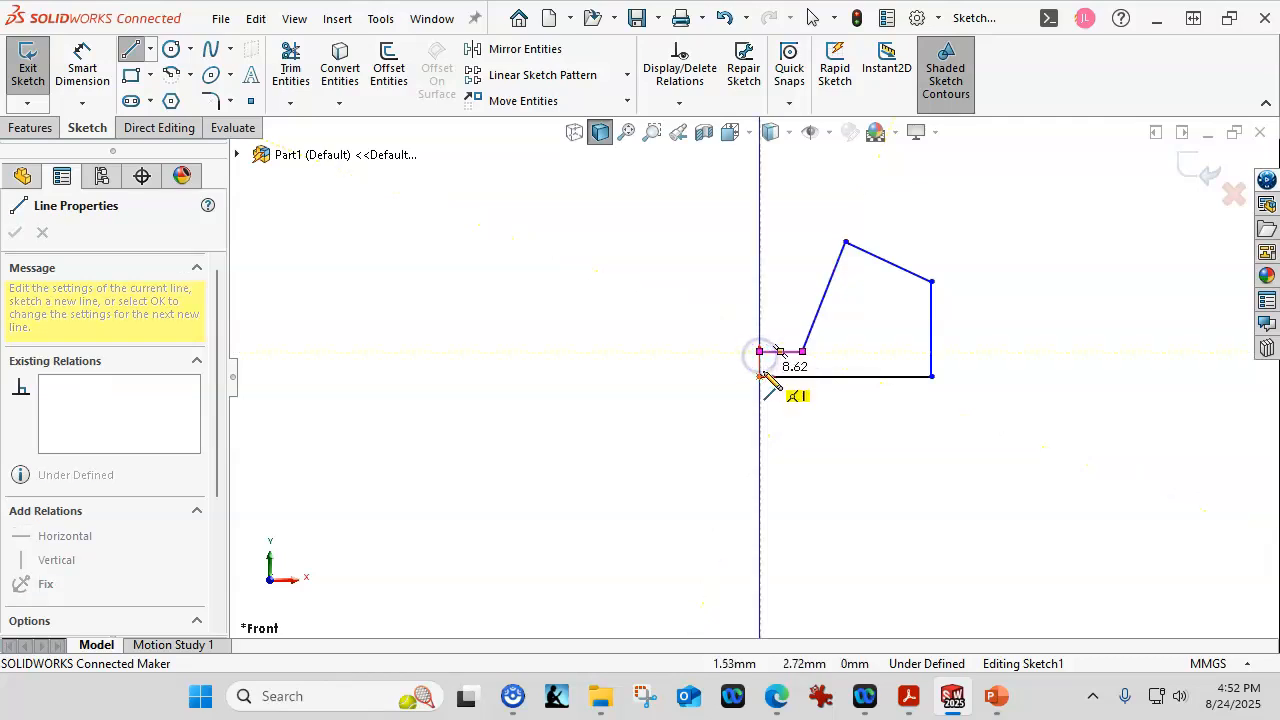
{"action": "left_click", "coordinate": [760, 376]}
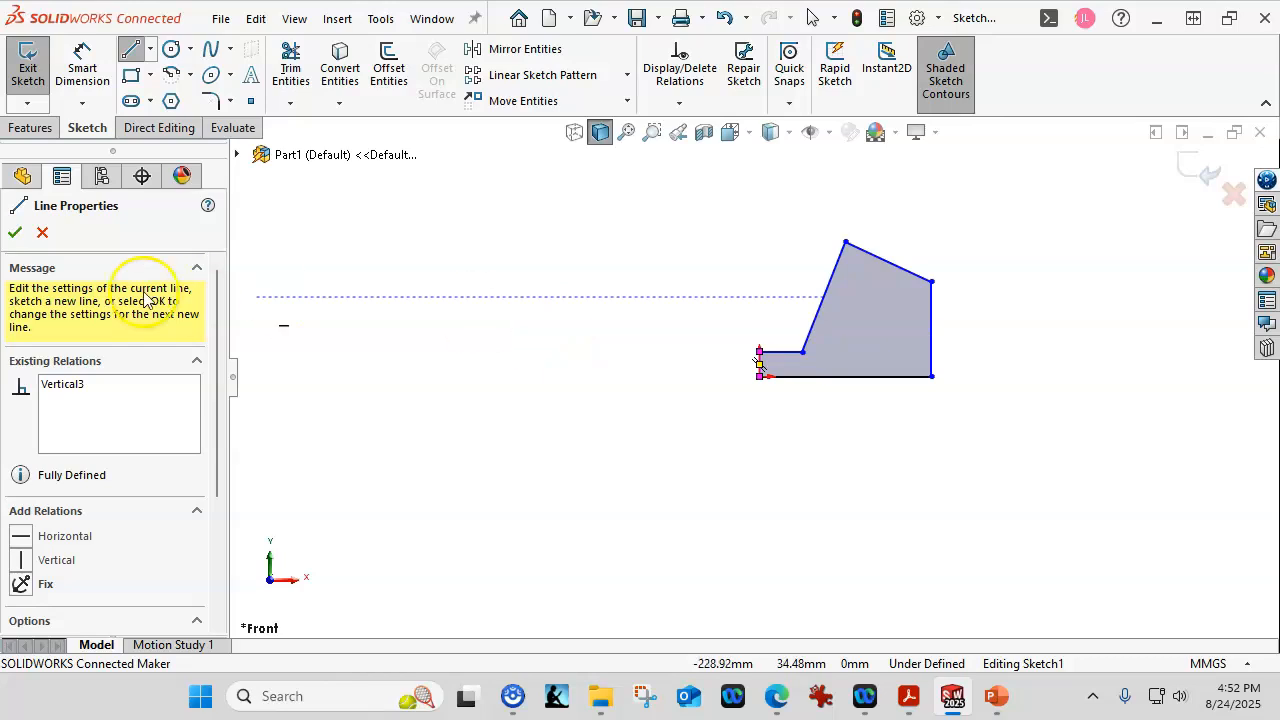
{"action": "left_click", "coordinate": [15, 235]}
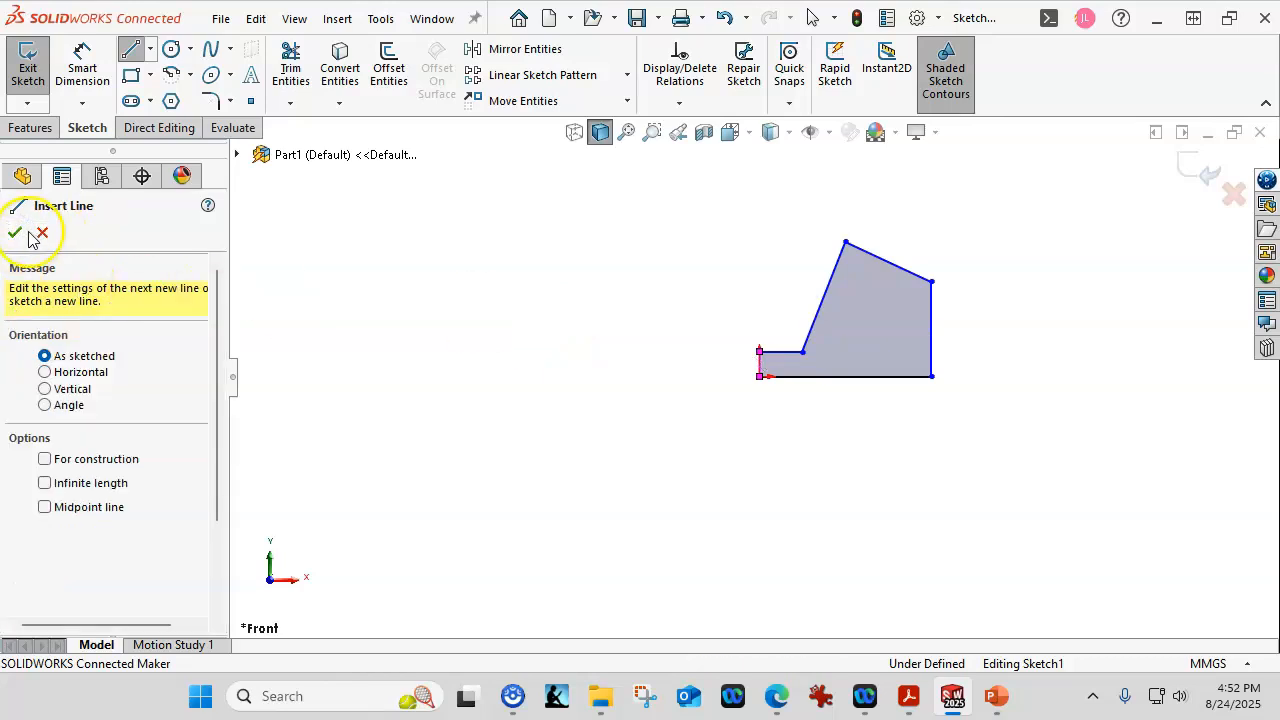
{"action": "left_click", "coordinate": [17, 235]}
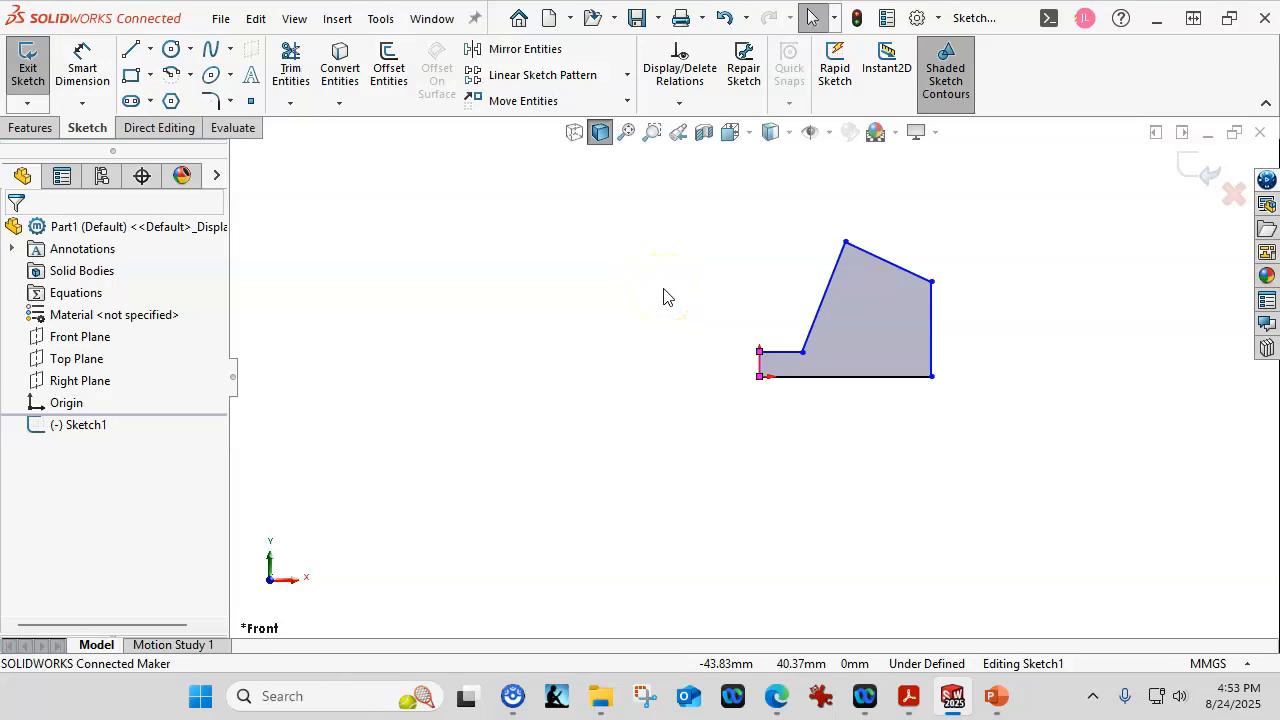
Check the individual lines of the sketched profile and their existing relations
{"action": "left_click", "coordinate": [902, 268]}
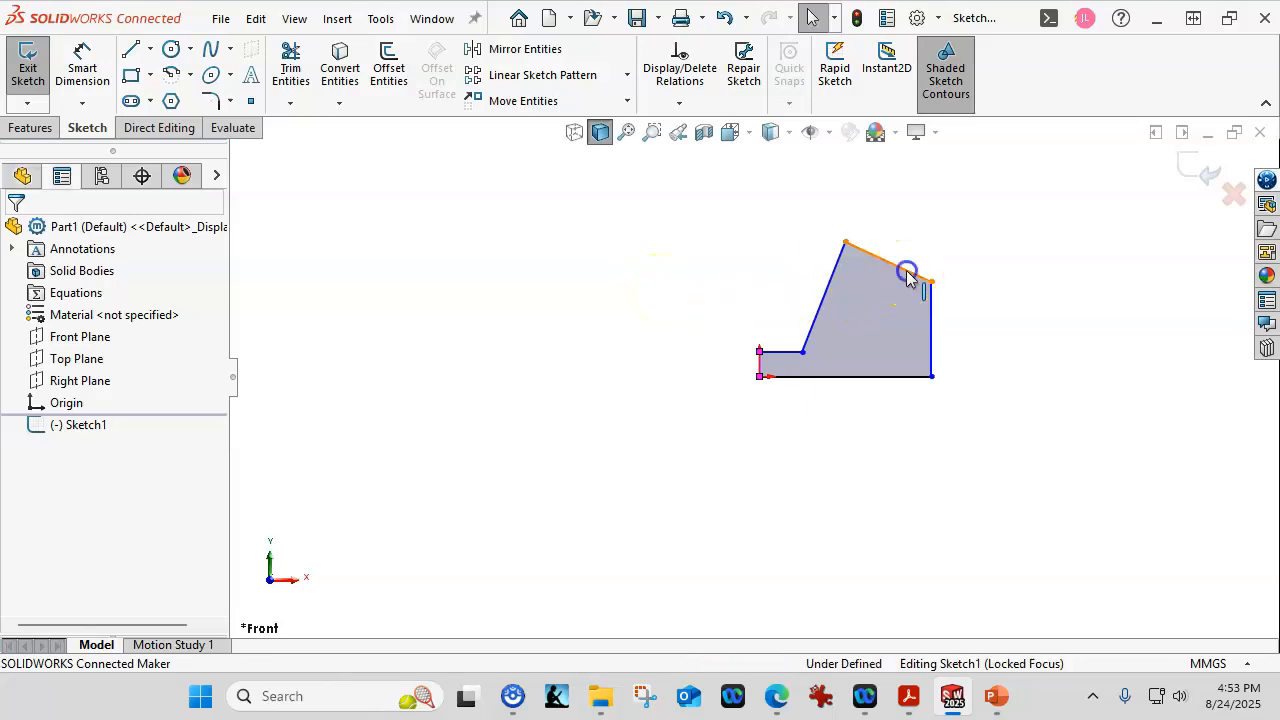
{"action": "left_click", "coordinate": [930, 330]}
{"action": "left_click", "coordinate": [894, 377]}
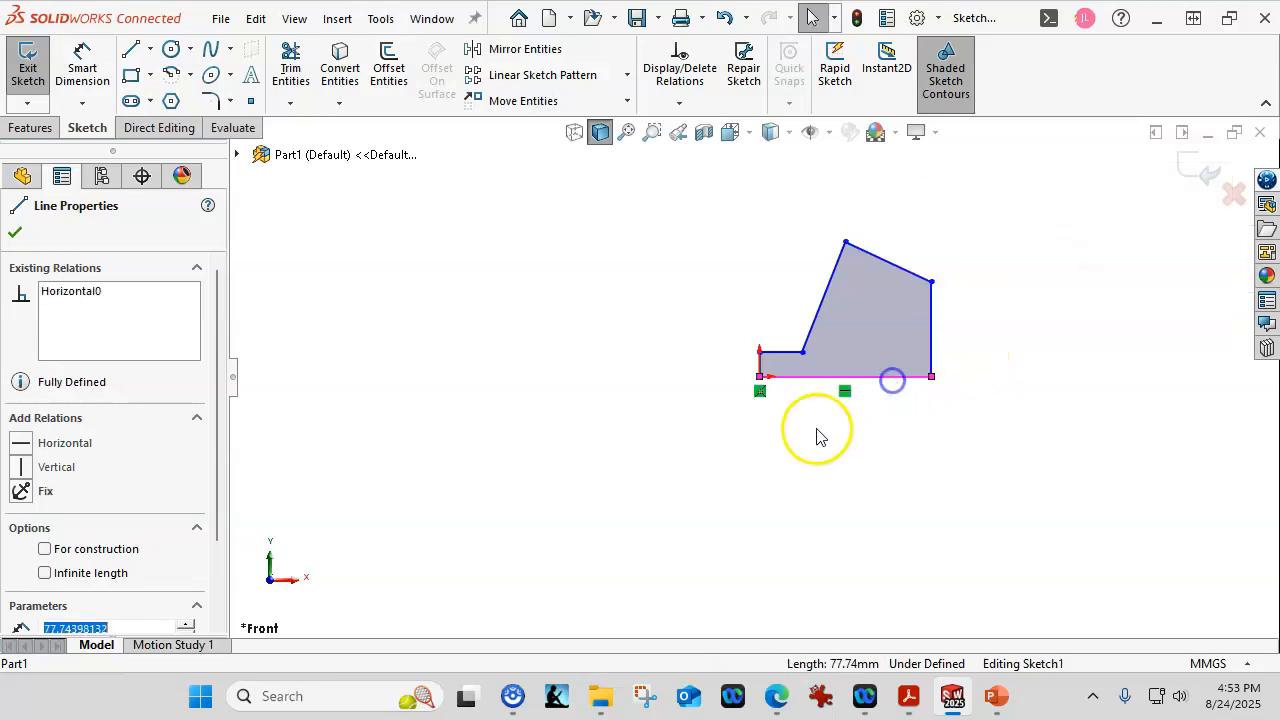
{"action": "left_click", "coordinate": [817, 322]}
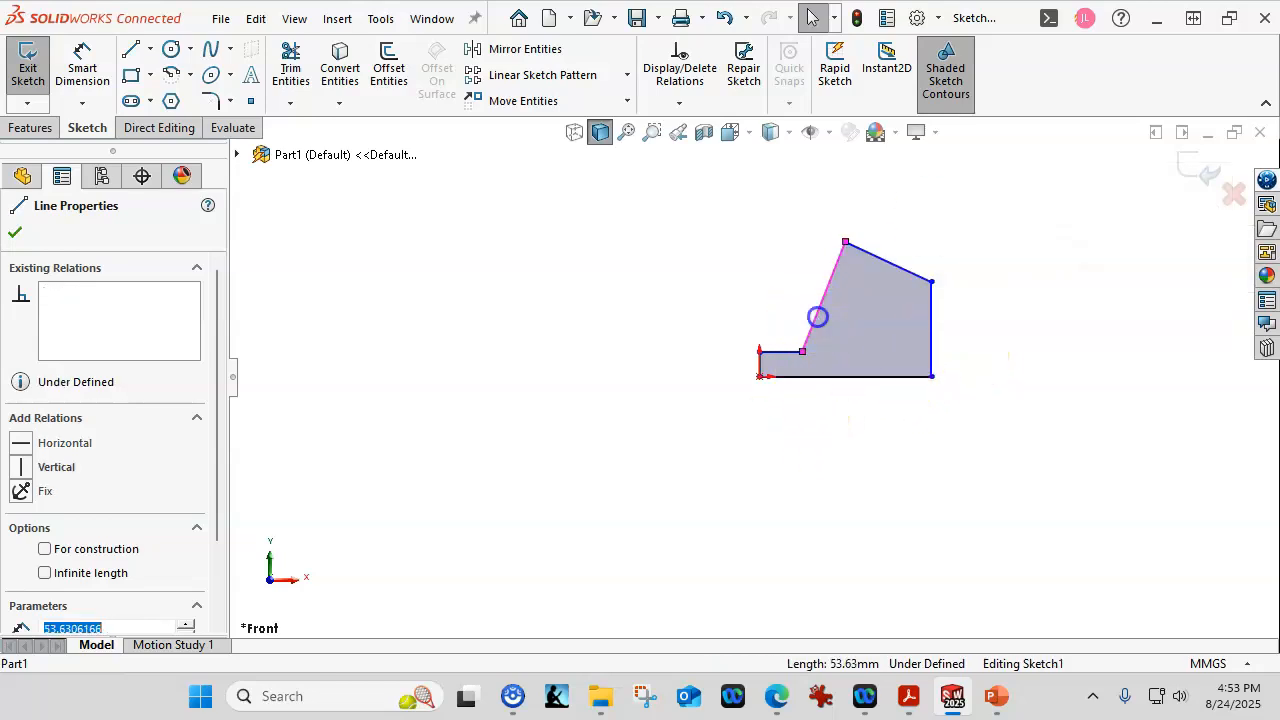
{"action": "left_click", "coordinate": [776, 351]}
{"action": "left_click", "coordinate": [697, 274]}
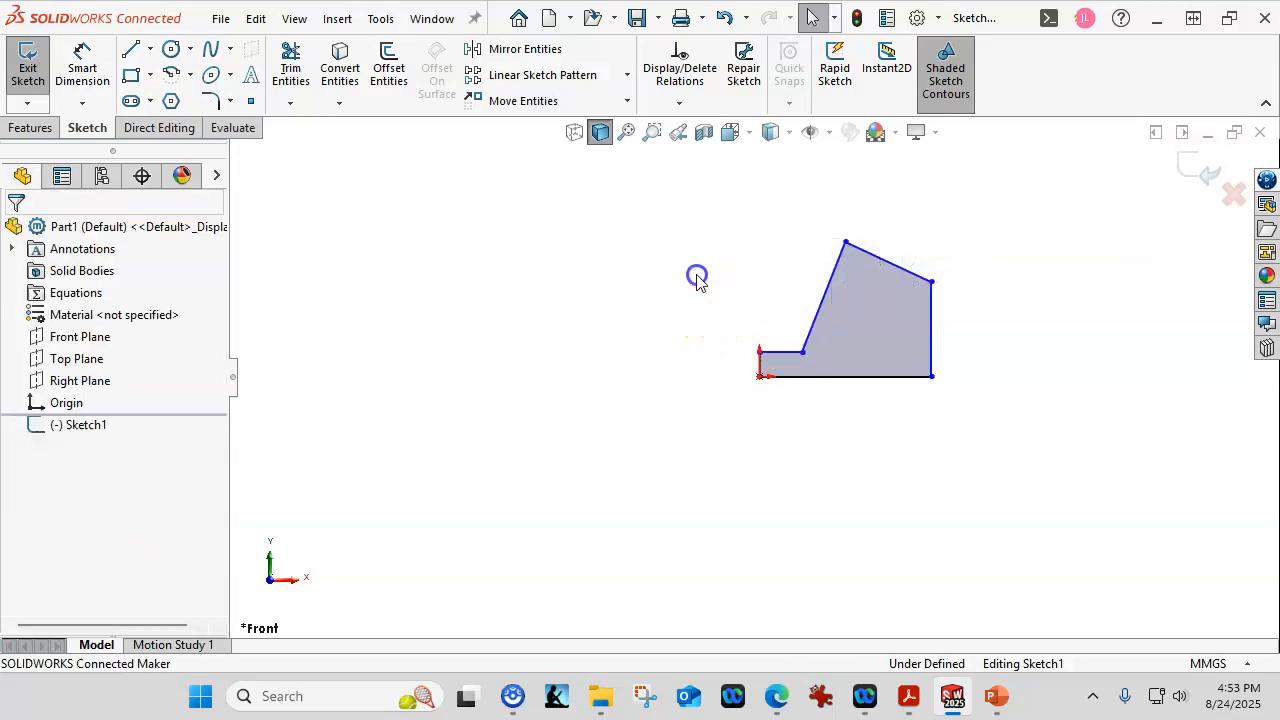
Dimension the profile's horizontal base line to 78 mm
{"action": "scroll", "coordinate": [957, 286], "scroll_direction": "down", "scroll_amount": 3}
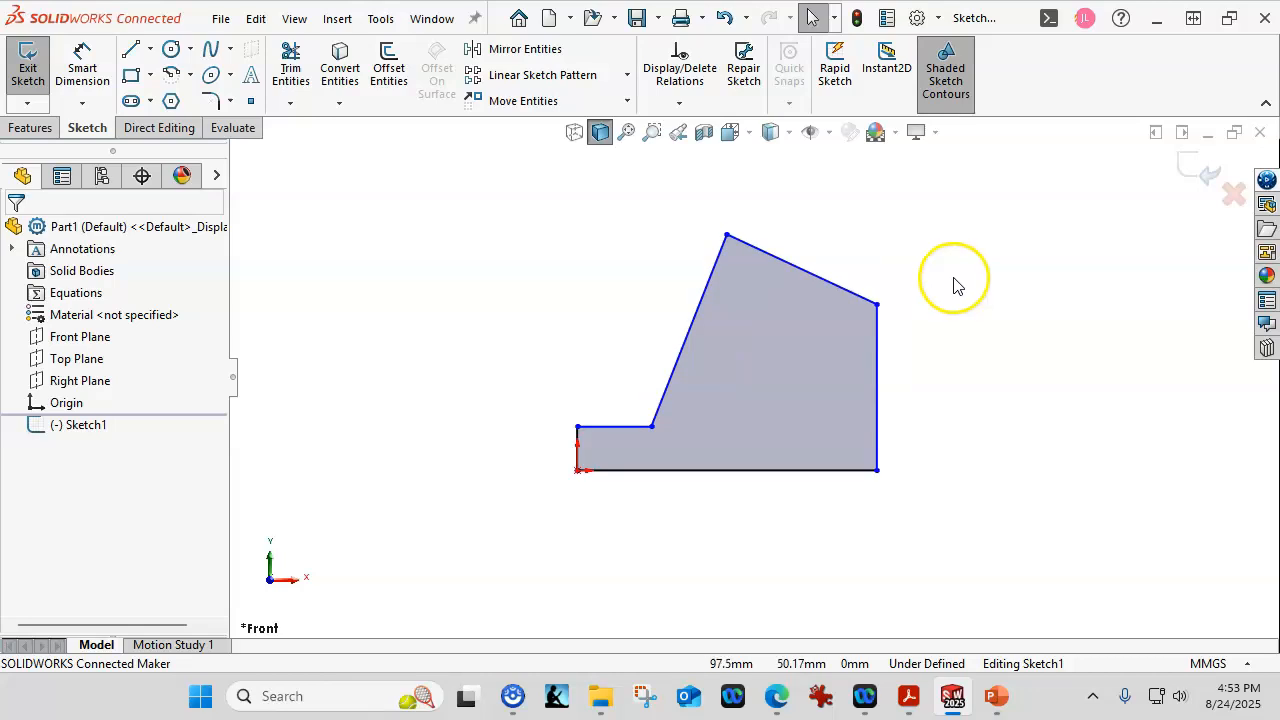
{"action": "left_click", "coordinate": [82, 72]}
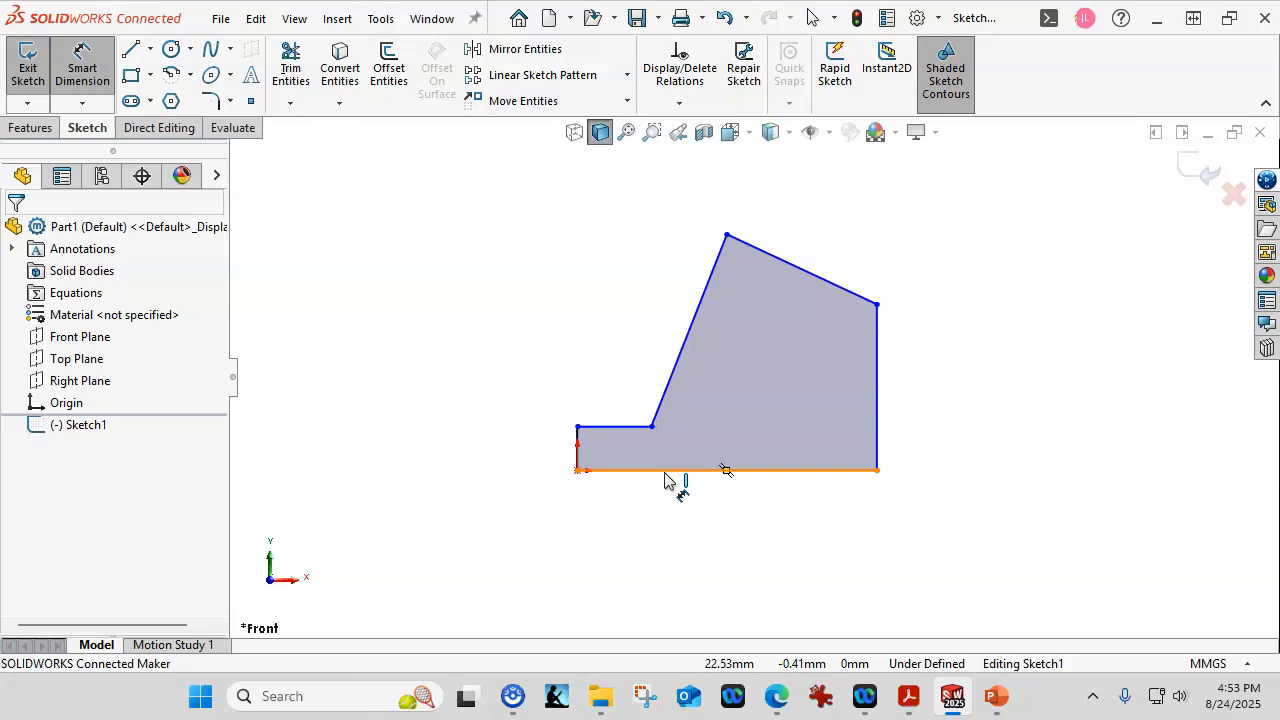
{"action": "left_click", "coordinate": [668, 478]}
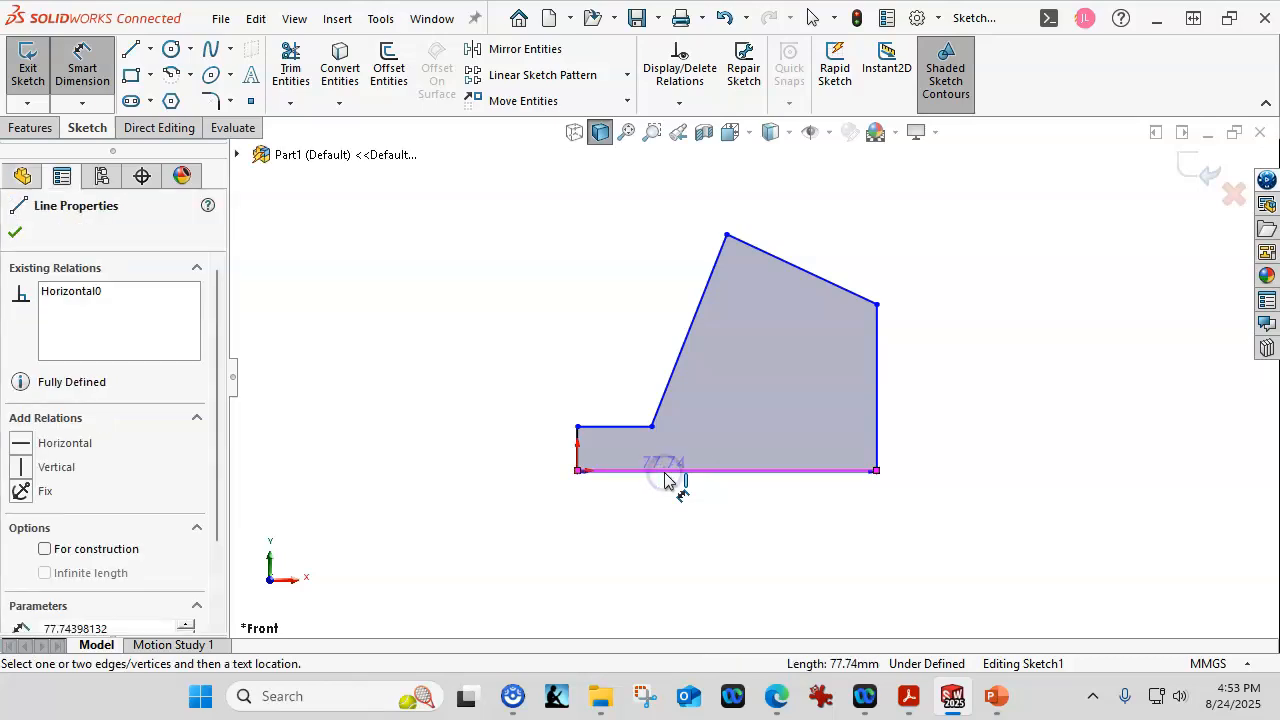
{"action": "left_click", "coordinate": [723, 541]}
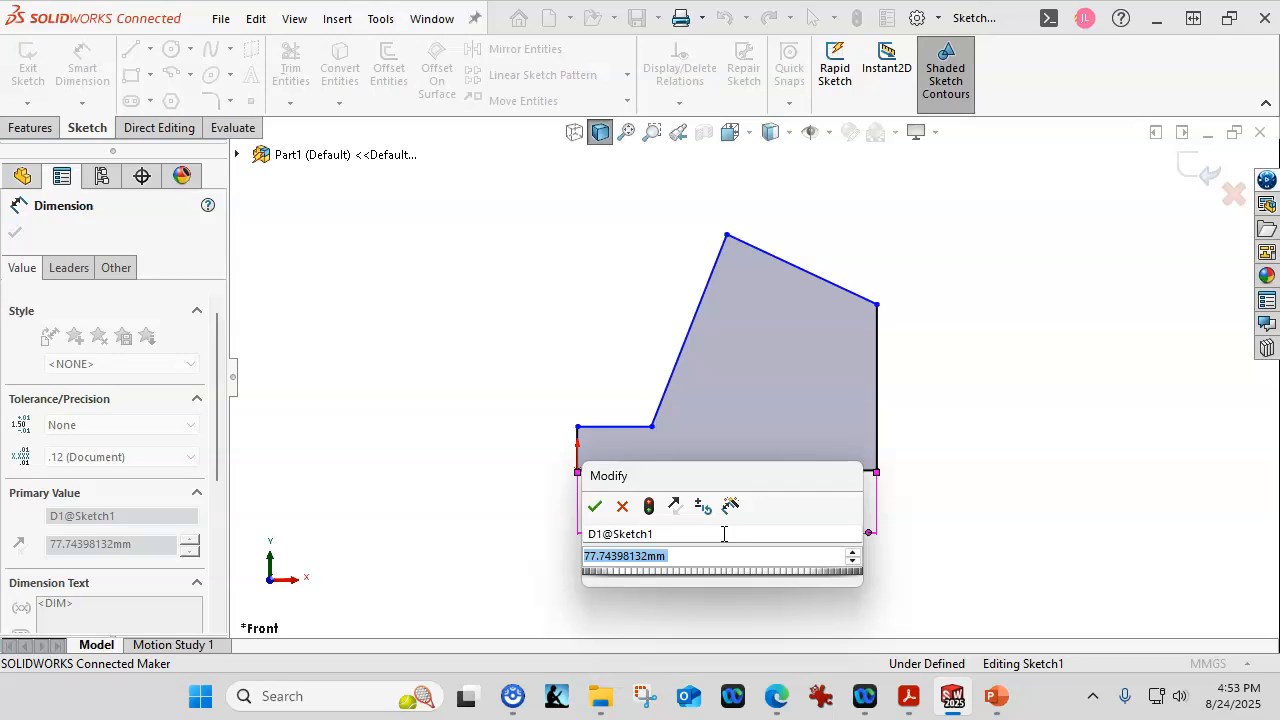
{"action": "type", "text": "78"}
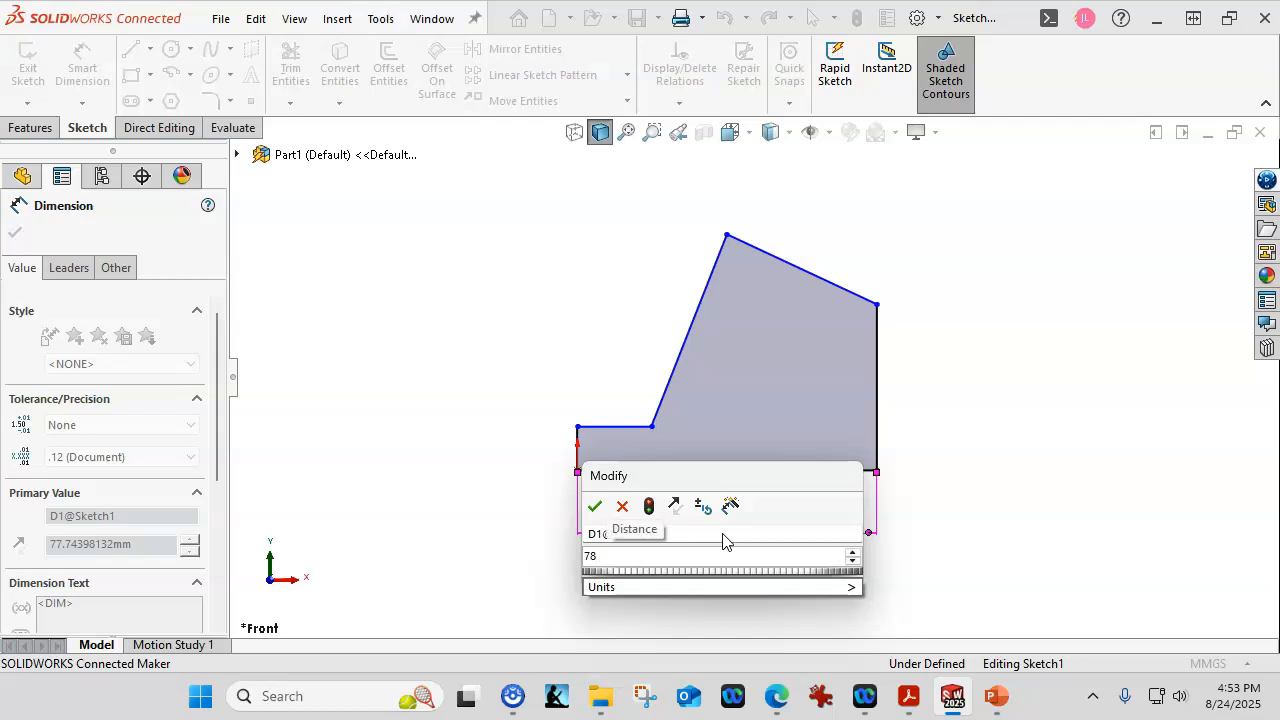
{"action": "key", "text": "Return"}
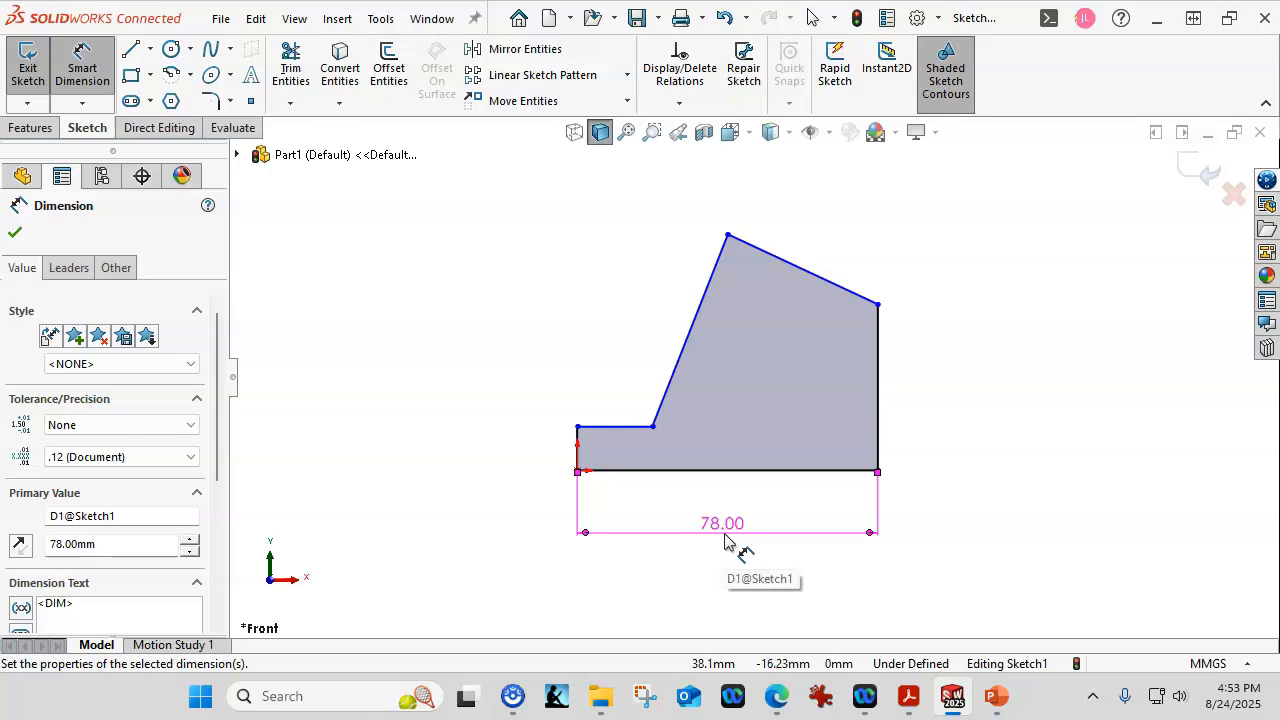
Dimension the height from the base line to the profile's peak point as 58 mm
{"action": "left_click", "coordinate": [772, 470]}
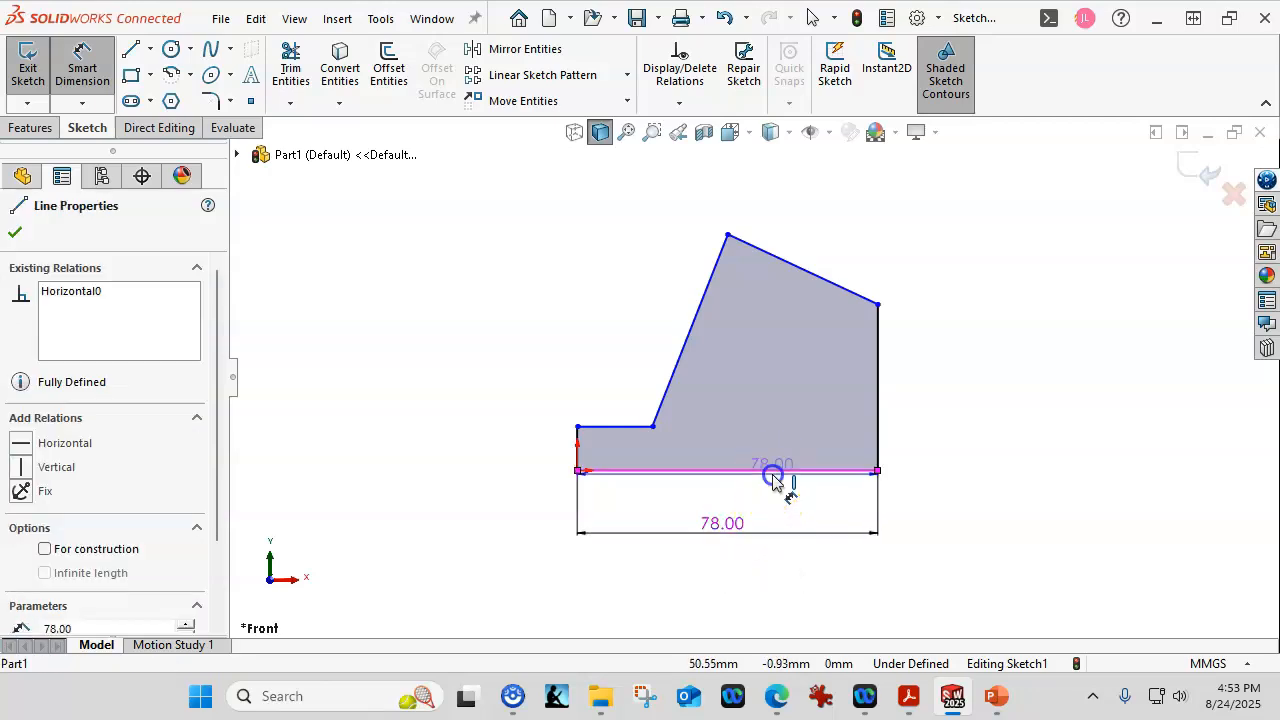
{"action": "left_click", "coordinate": [727, 236]}
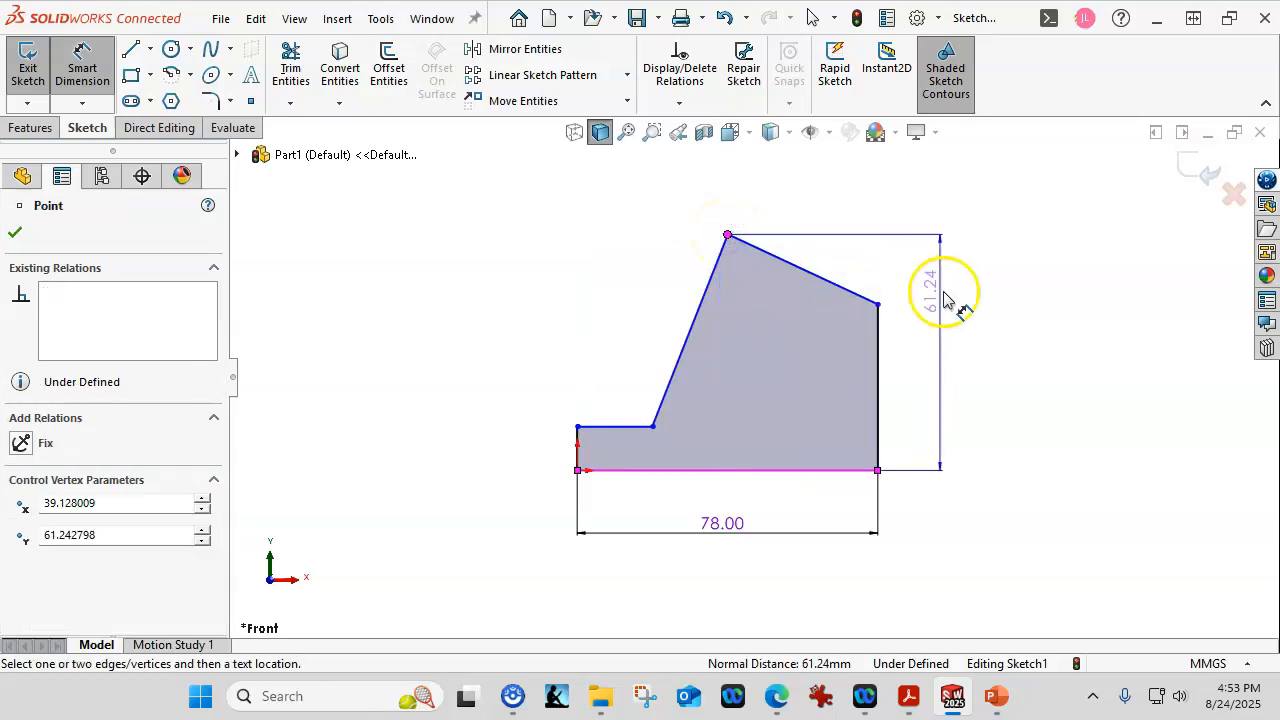
{"action": "left_click", "coordinate": [1015, 303]}
{"action": "type", "text": "58"}
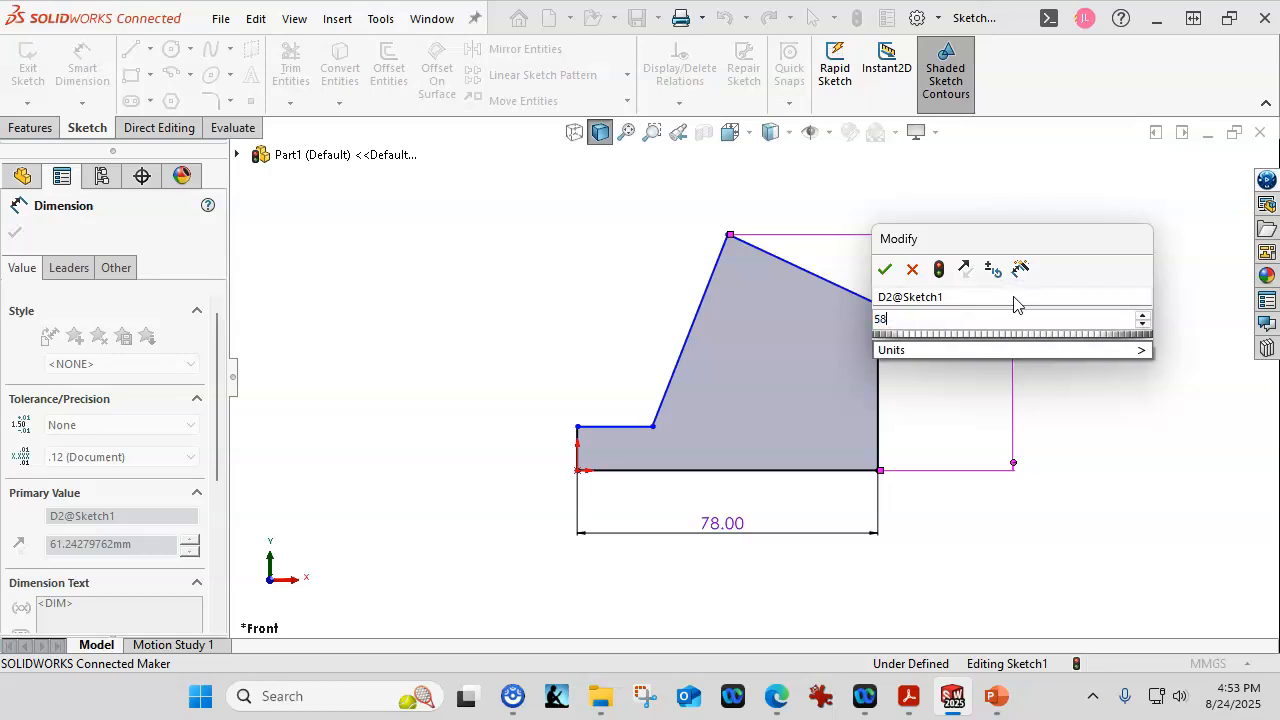
{"action": "key", "text": "Return"}
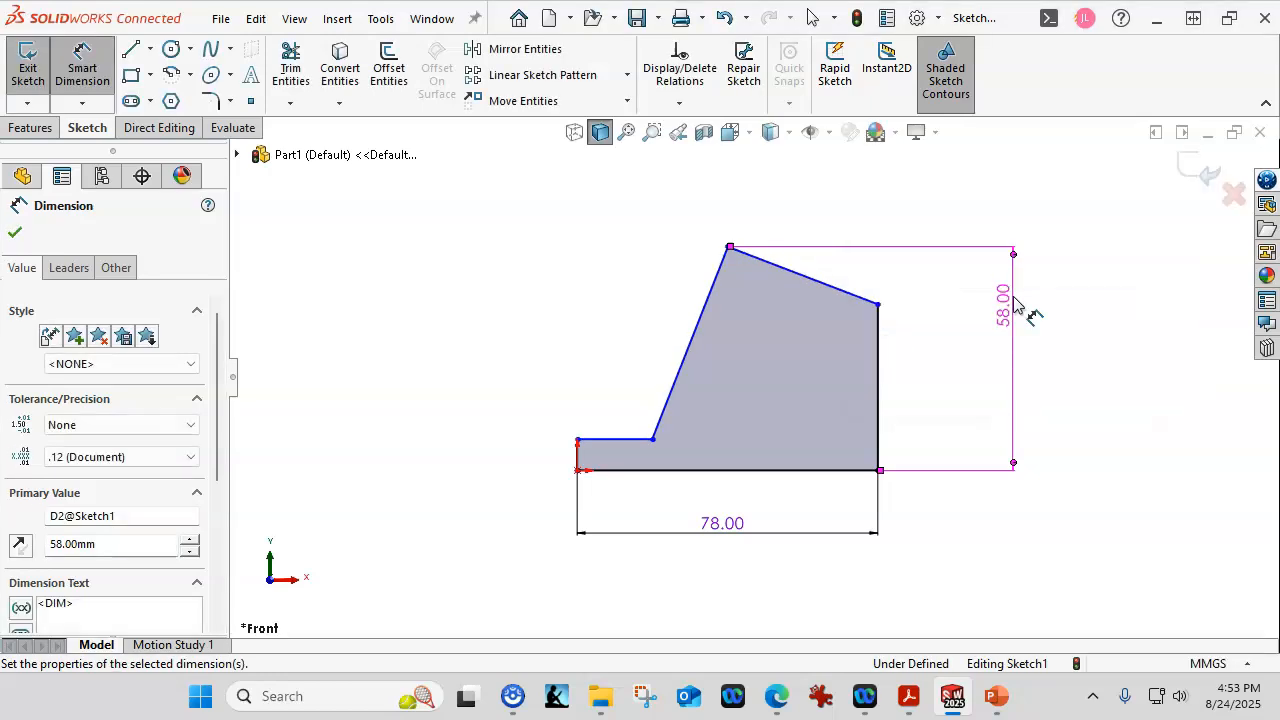
Dimension the short vertical line at the origin to 8 mm
{"action": "left_click", "coordinate": [578, 455]}
{"action": "left_click", "coordinate": [491, 418]}
{"action": "type", "text": "8"}
{"action": "key", "text": "Return"}
{"action": "left_click", "coordinate": [411, 416]}
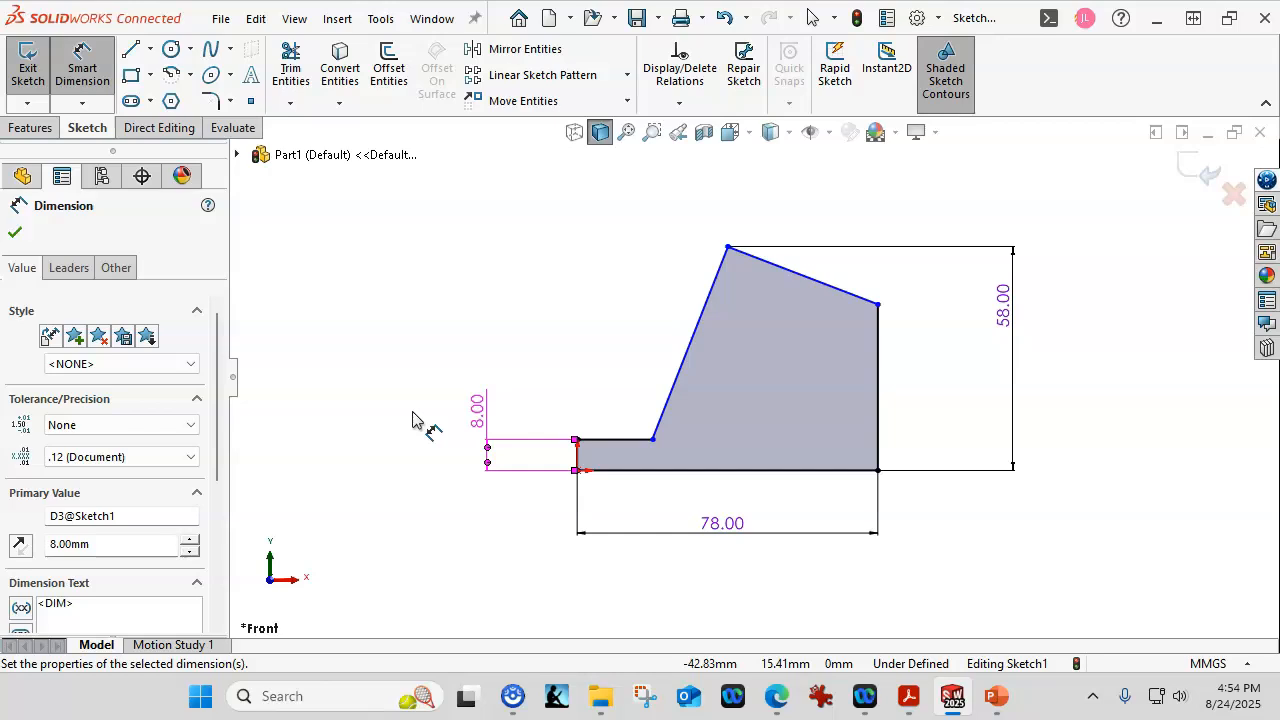
Check the dimensions of the stepped section in the PDF practice drawing and return to the part sketch
{"action": "left_click", "coordinate": [427, 427]}
{"action": "left_click", "coordinate": [668, 432]}
{"action": "mouse_move", "coordinate": [1279, 230]}
{"action": "left_mouse_down"}
{"action": "mouse_move", "coordinate": [729, 137]}
{"action": "mouse_move", "coordinate": [624, 108]}
{"action": "mouse_move", "coordinate": [551, 50]}
{"action": "left_mouse_up"}
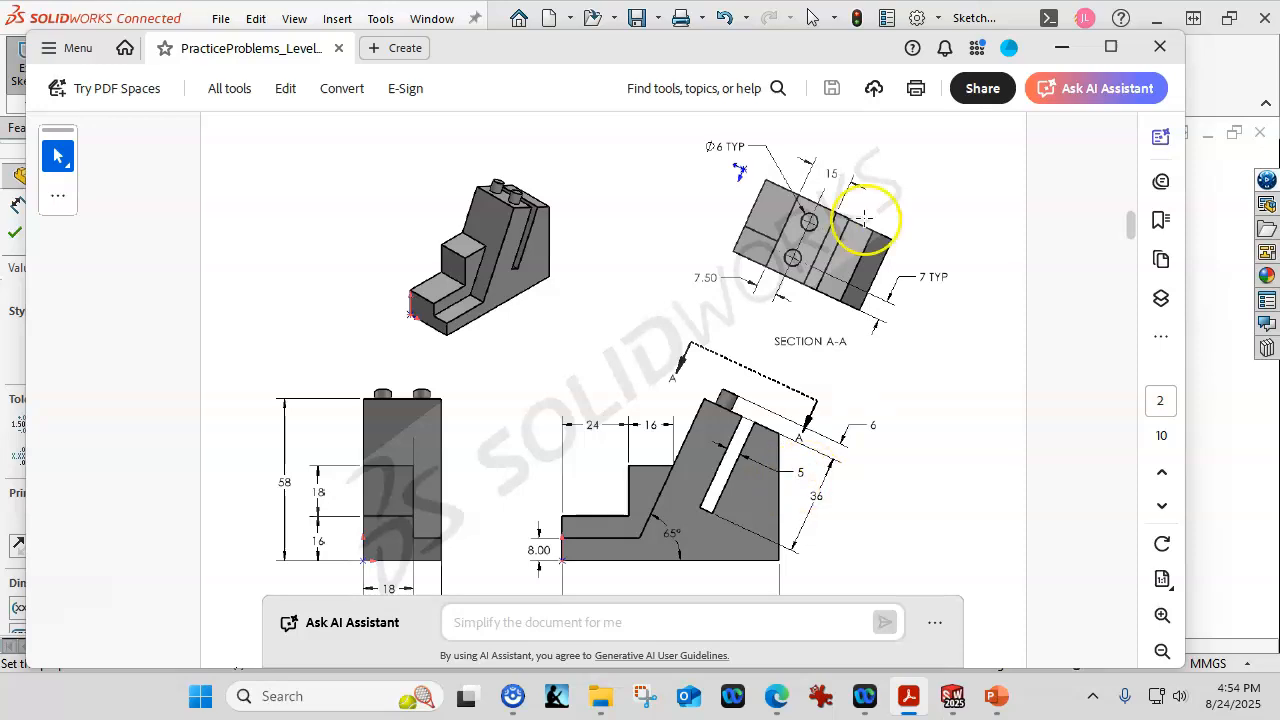
{"action": "left_click_drag", "start_coordinate": [699, 44], "coordinate": [1279, 122]}
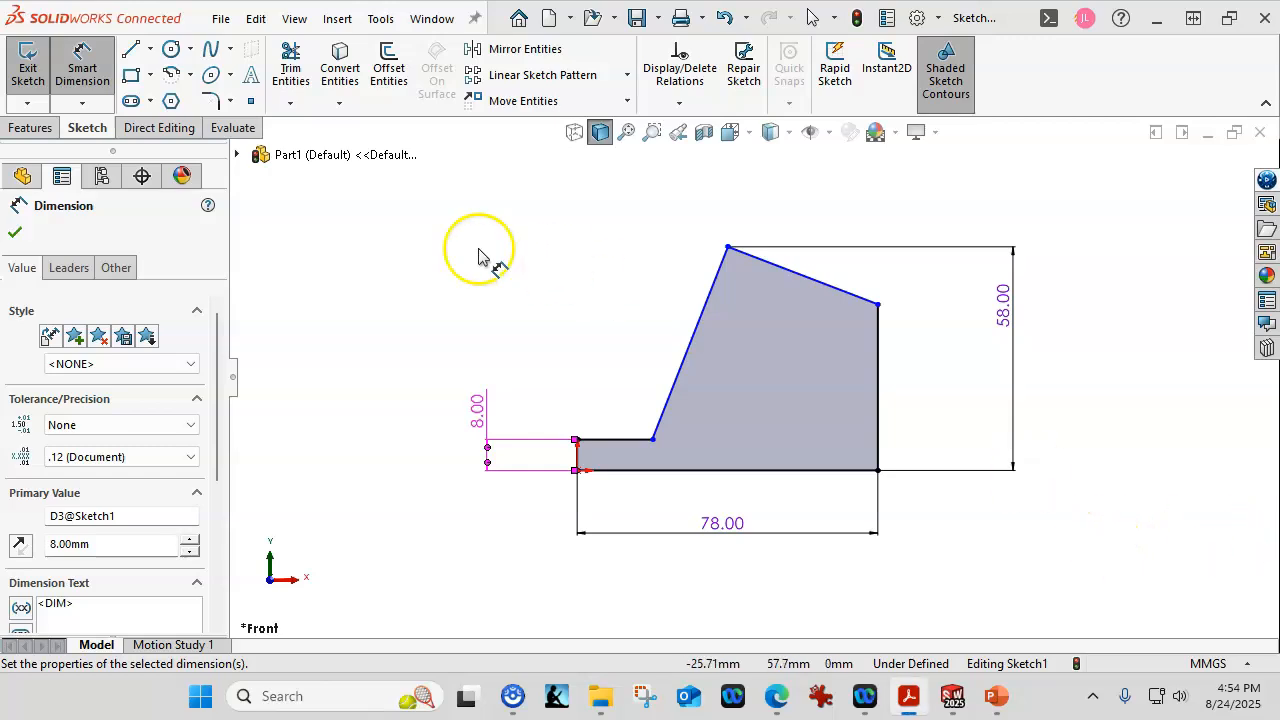
Sketch a two-step line chain from the base's upper corner above the origin, first rising about 12 mm, and end it on the slanted line
{"action": "left_click", "coordinate": [129, 49]}
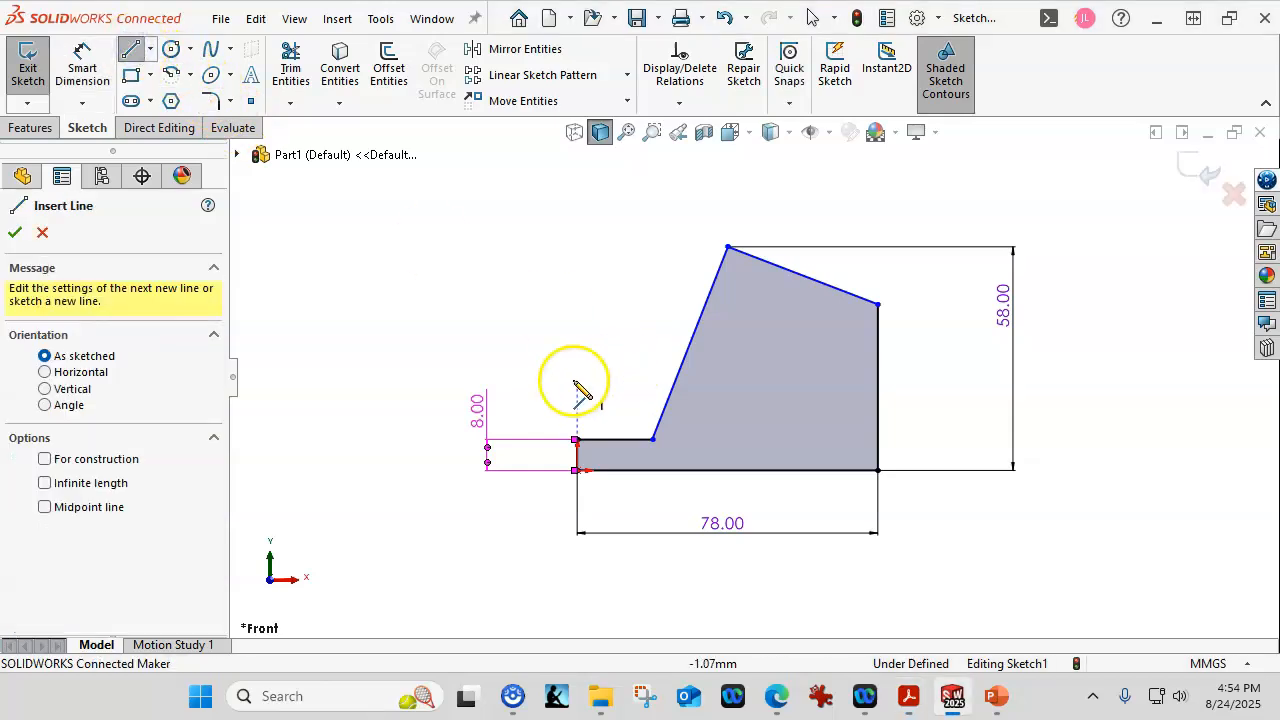
{"action": "left_click_drag", "start_coordinate": [575, 439], "coordinate": [599, 439]}
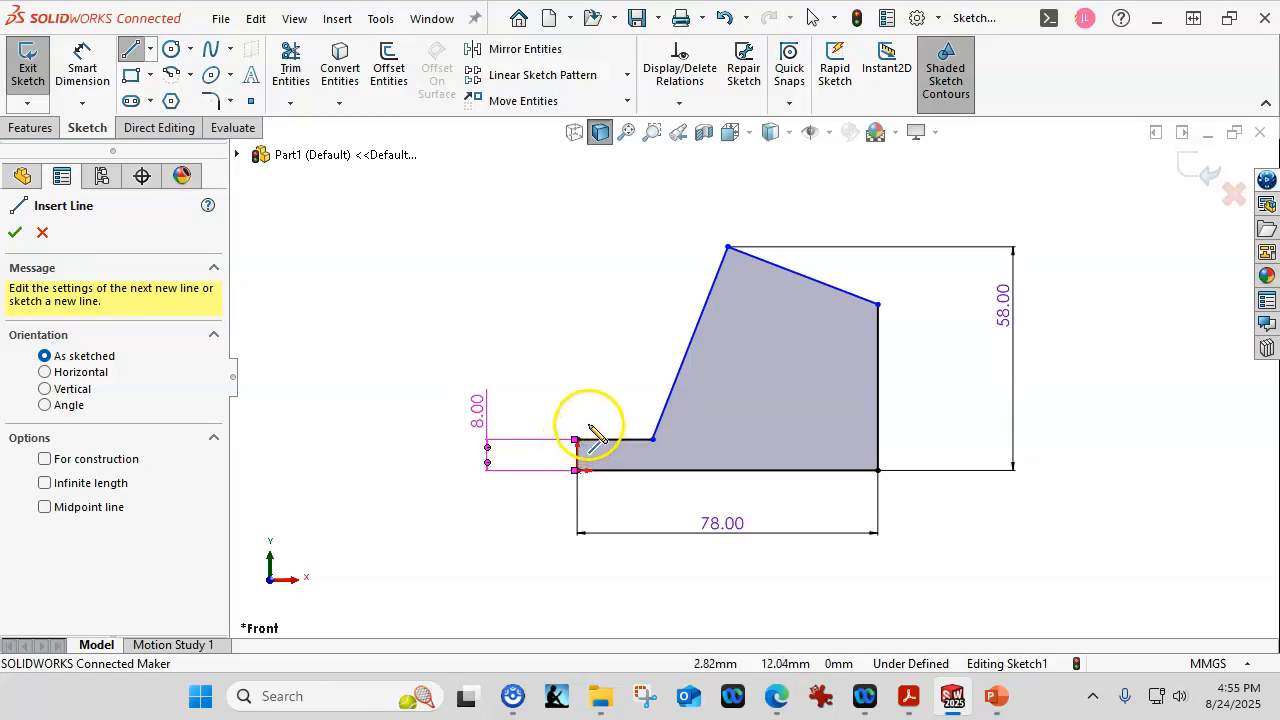
{"action": "scroll", "coordinate": [582, 430], "scroll_direction": "up", "scroll_amount": 2}
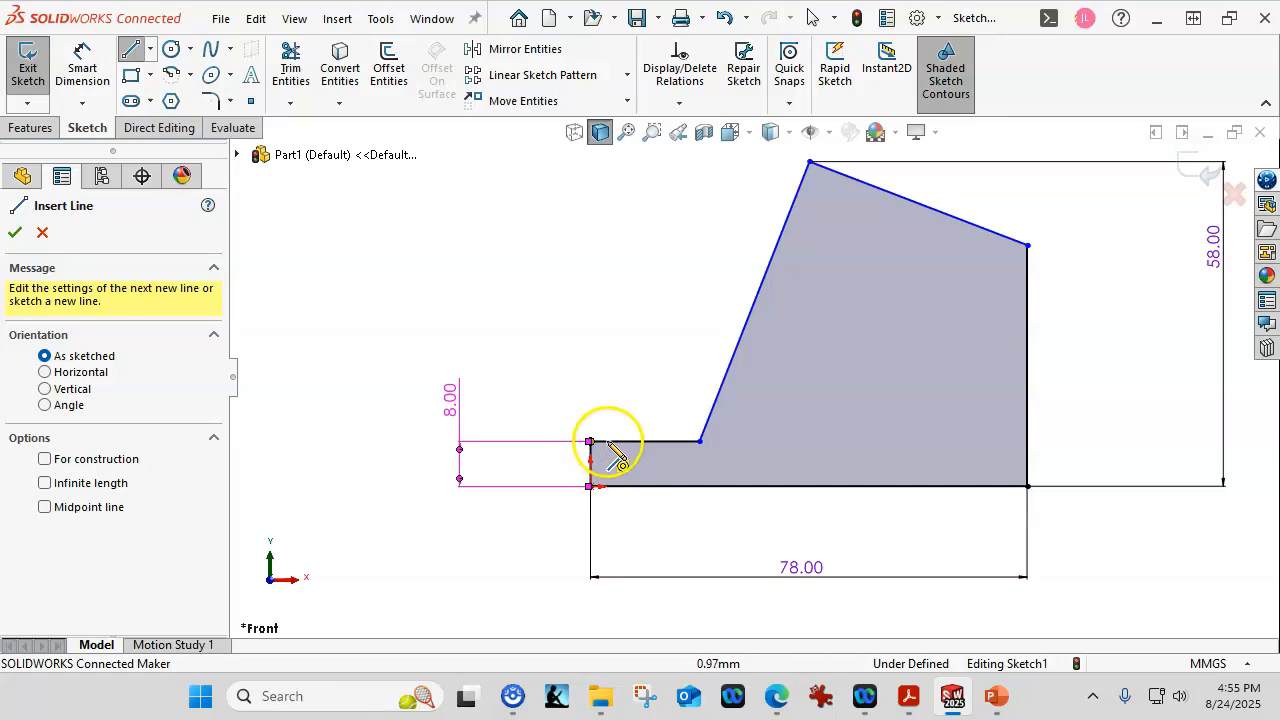
{"action": "left_click", "coordinate": [591, 441]}
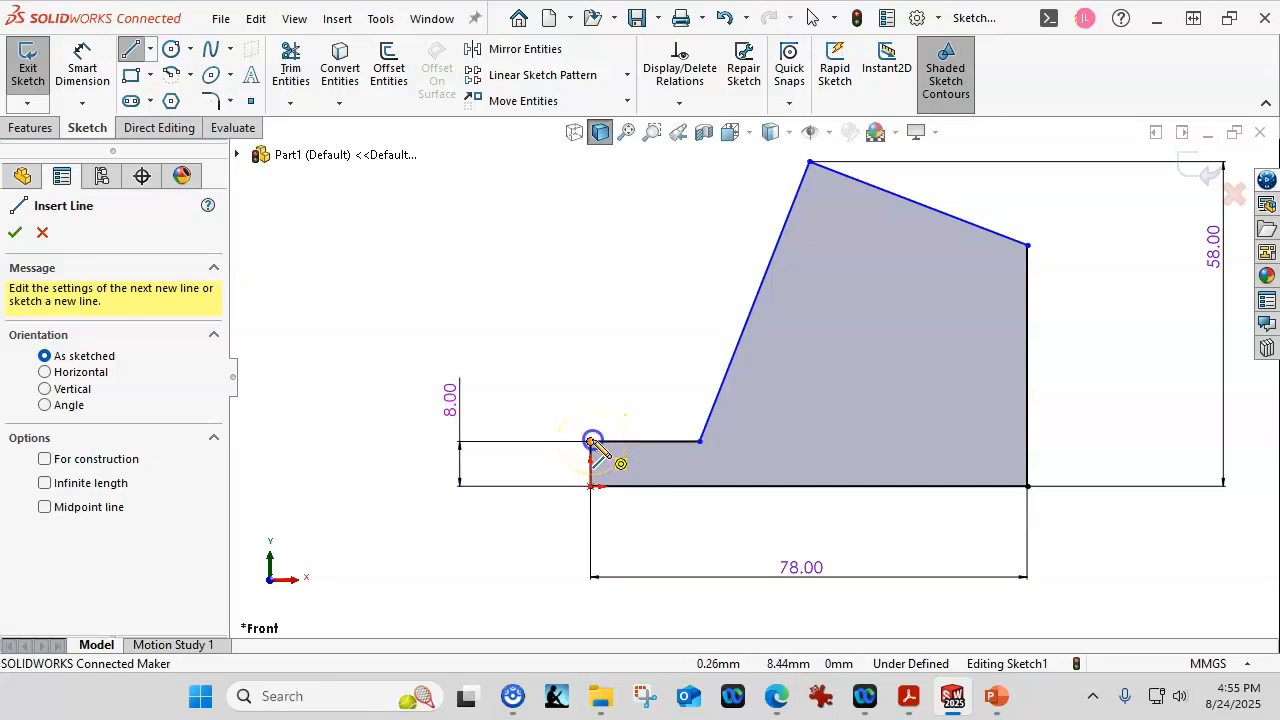
{"action": "left_click", "coordinate": [593, 376]}
{"action": "left_click", "coordinate": [699, 376]}
{"action": "left_click", "coordinate": [698, 302]}
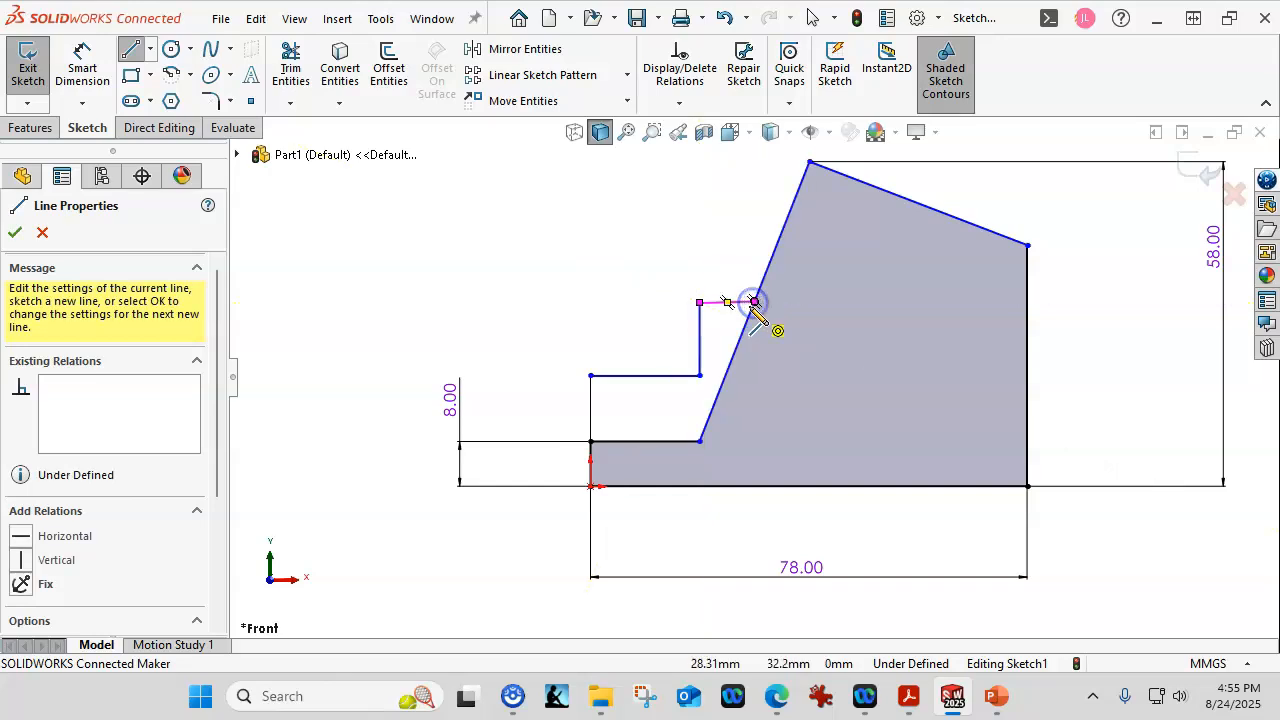
{"action": "left_click", "coordinate": [782, 333]}
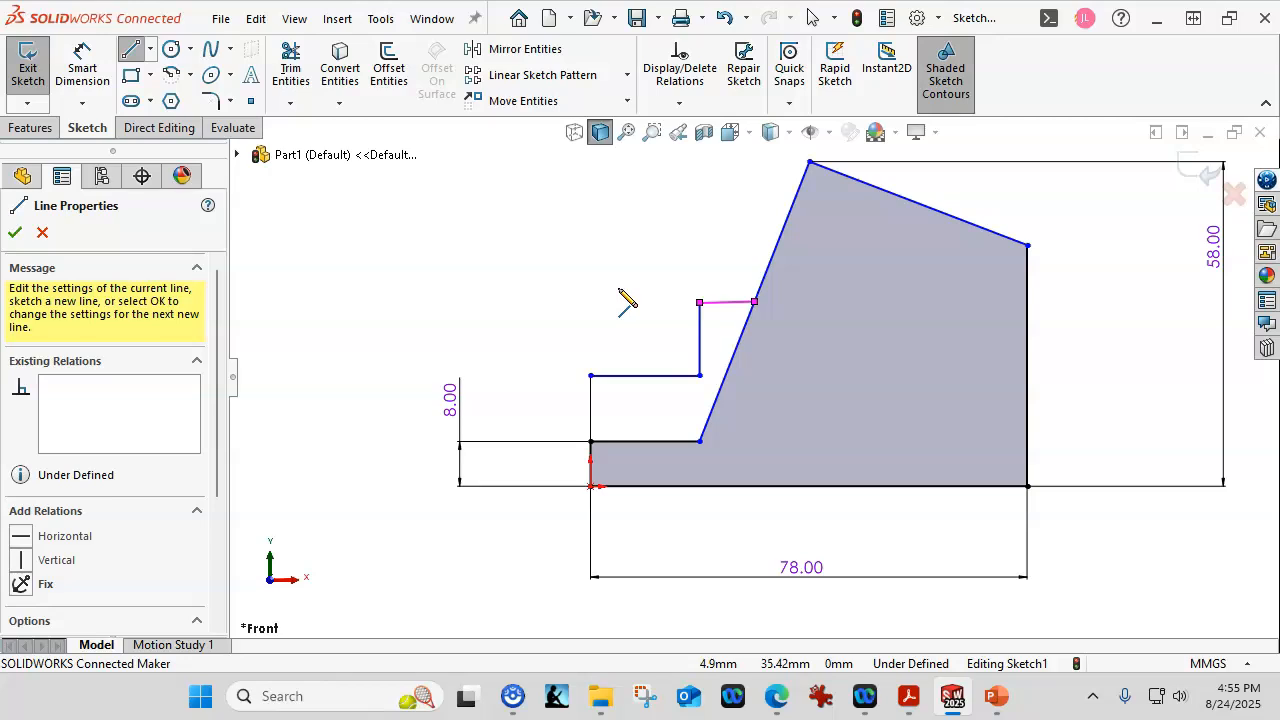
{"action": "left_click", "coordinate": [13, 232]}
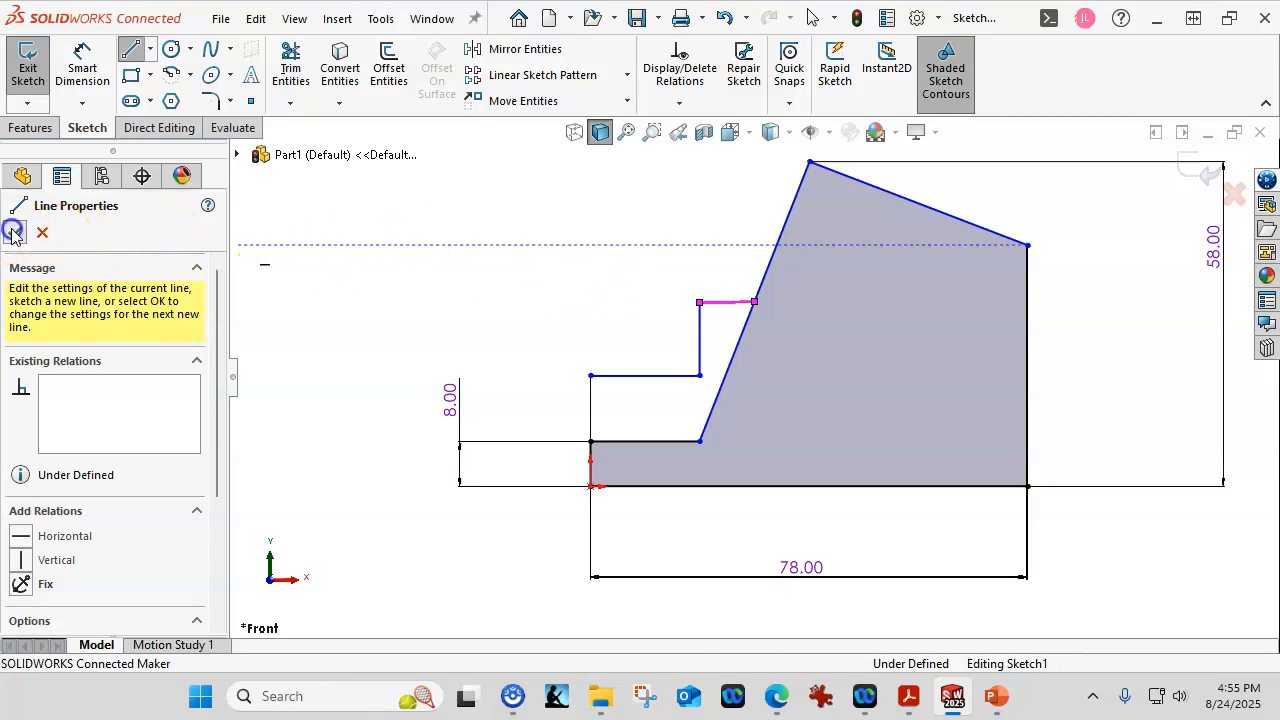
{"action": "left_click", "coordinate": [13, 232]}
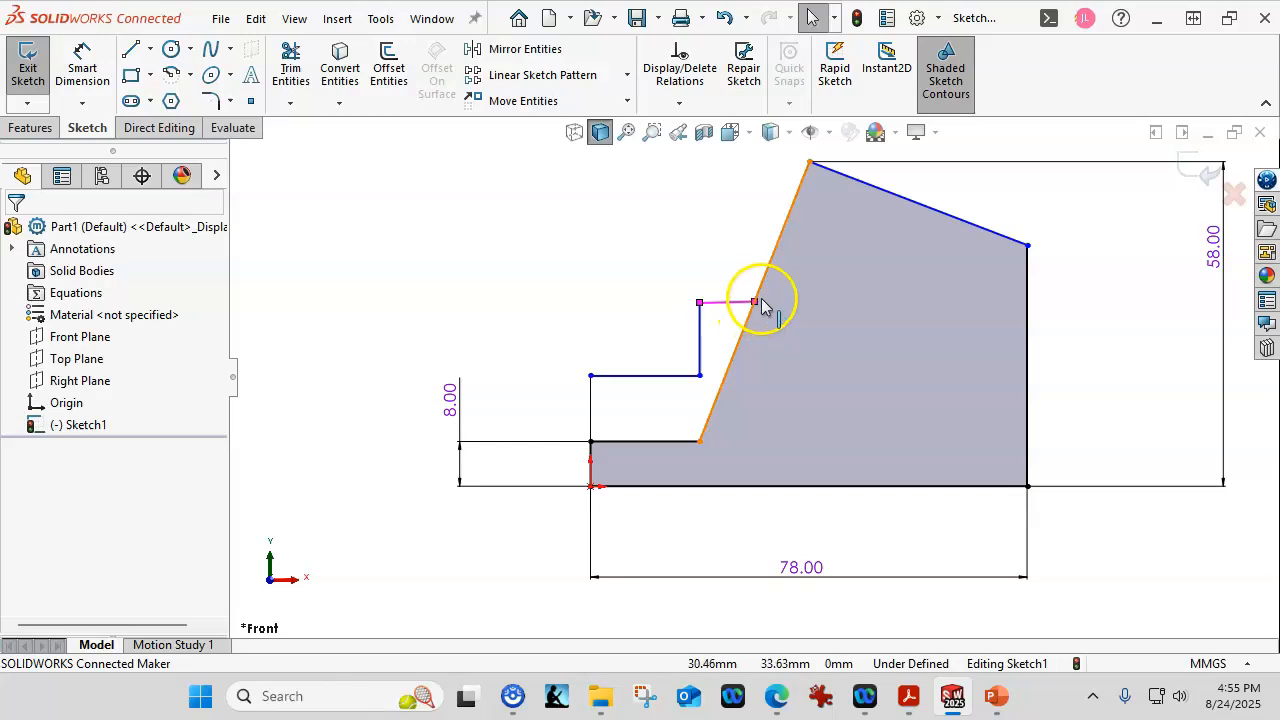
Delete the Midpoint relation between the upper step line's endpoint and the slanted line
{"action": "left_click", "coordinate": [762, 305]}
{"action": "left_click", "coordinate": [755, 292]}
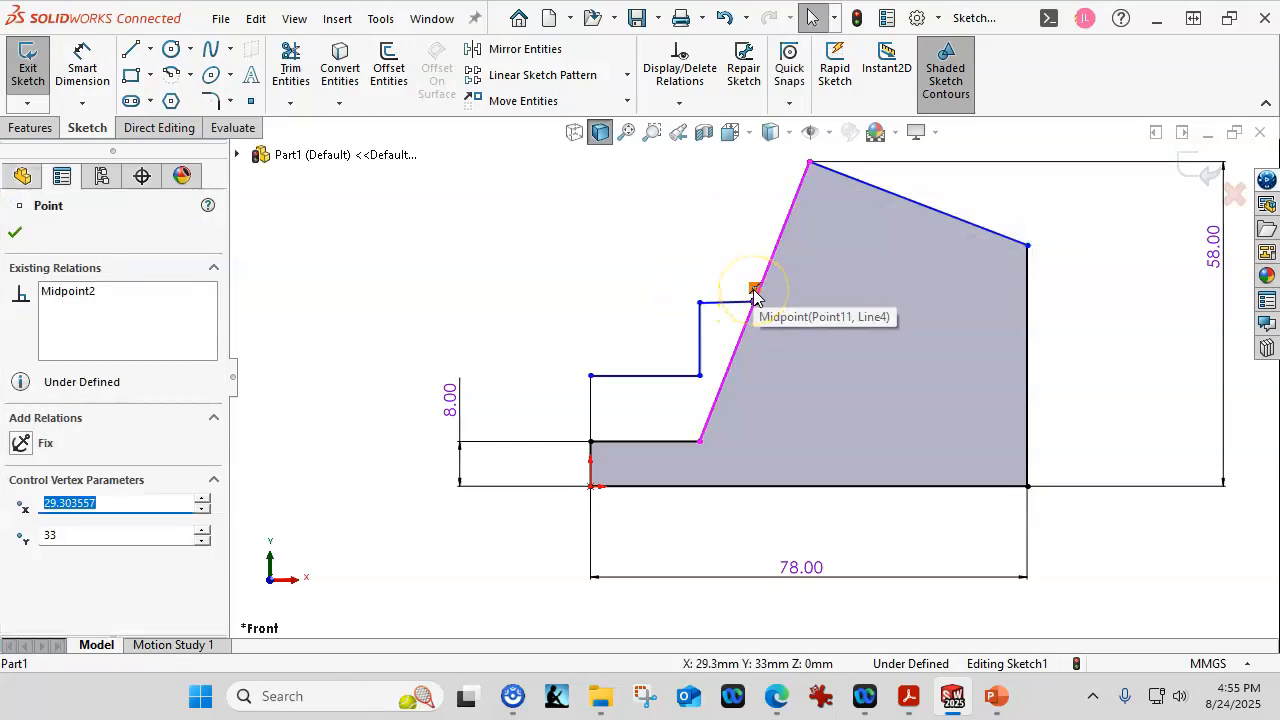
{"action": "left_click", "coordinate": [125, 292]}
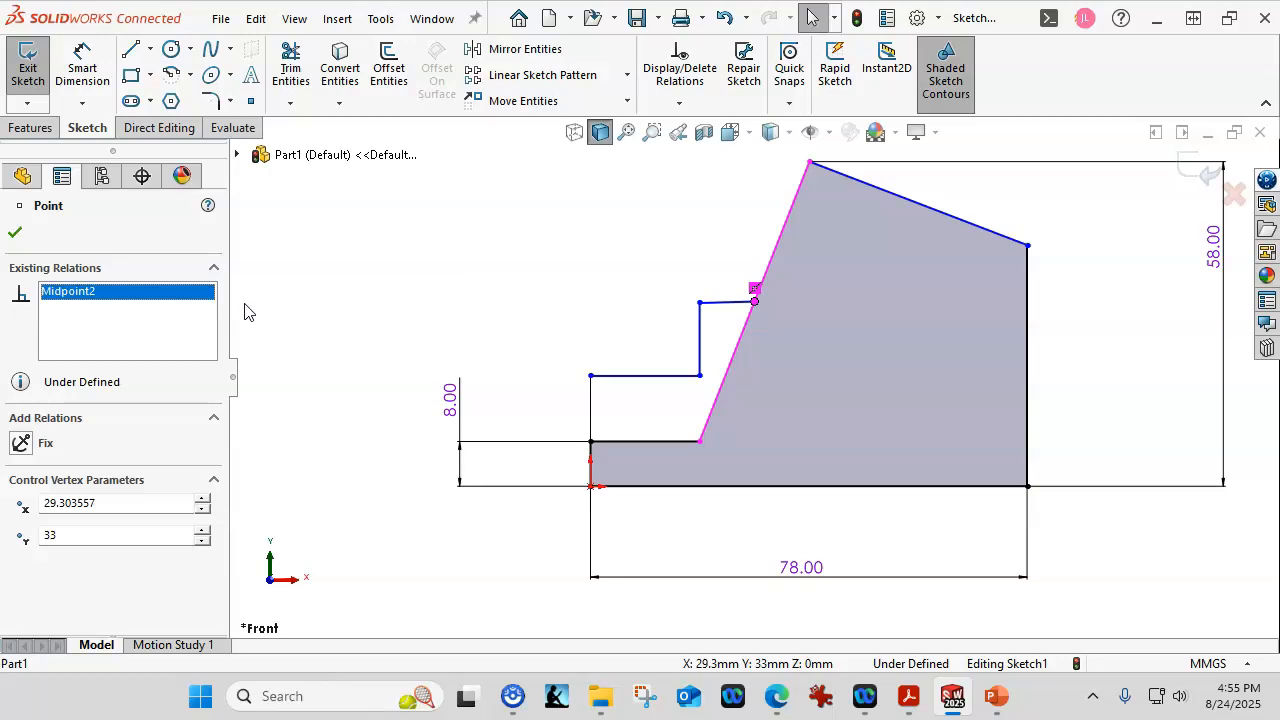
{"action": "right_click", "coordinate": [143, 301]}
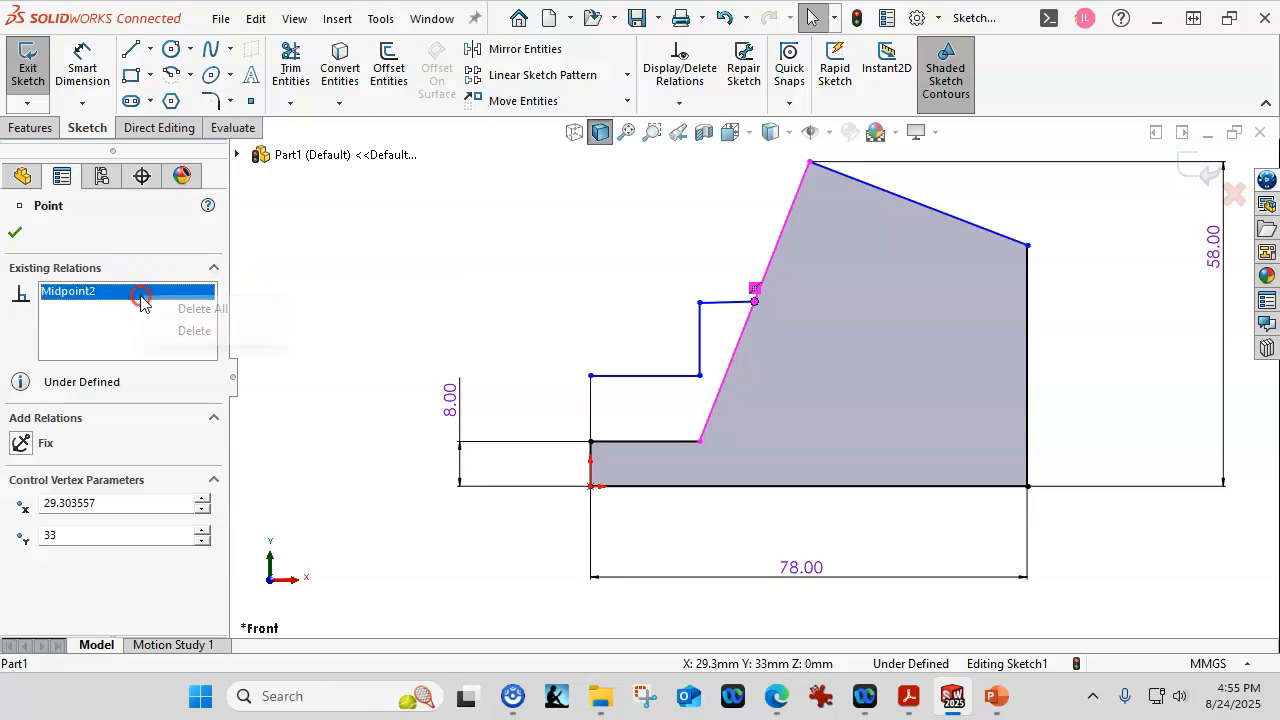
{"action": "left_click", "coordinate": [186, 331]}
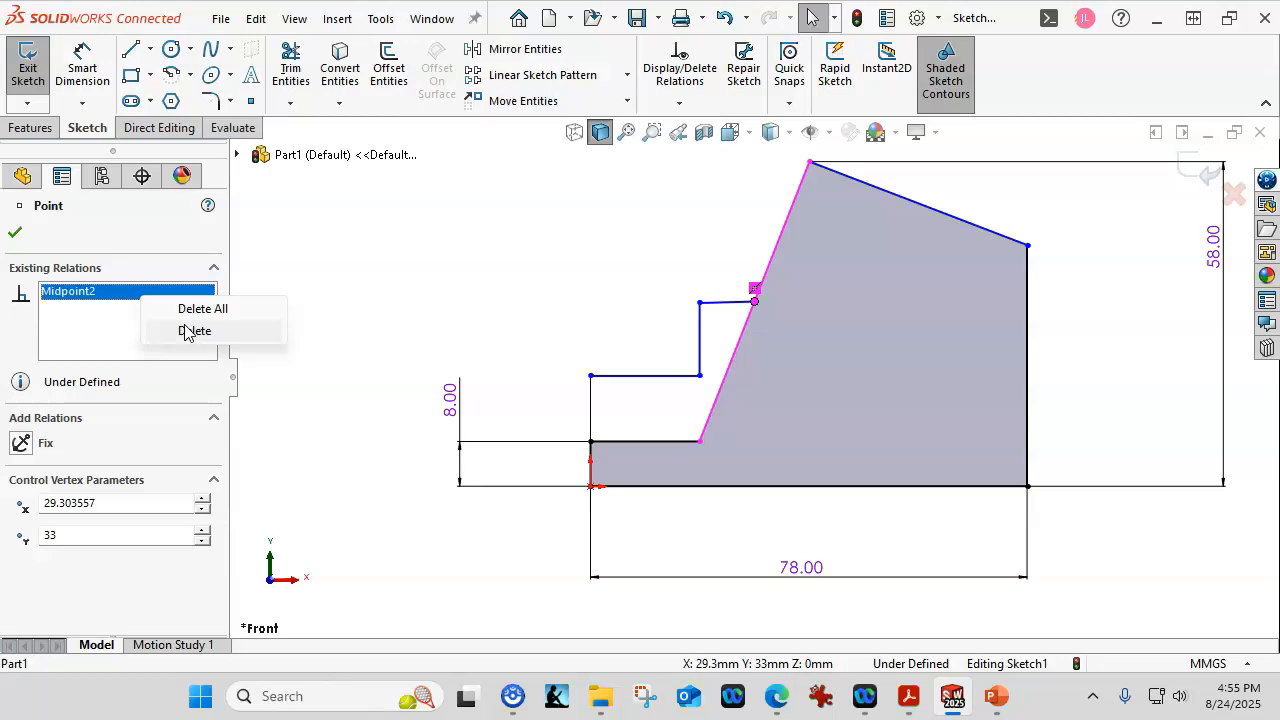
{"action": "left_click", "coordinate": [195, 338]}
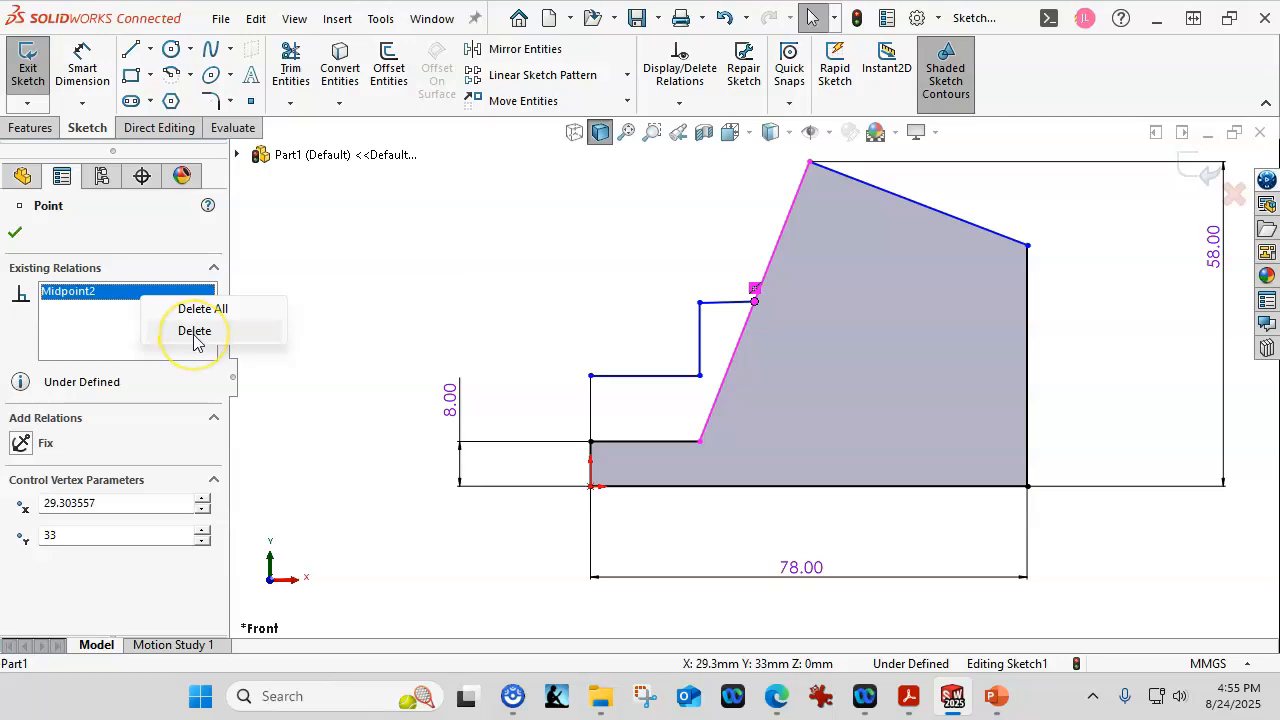
{"action": "left_click", "coordinate": [195, 335]}
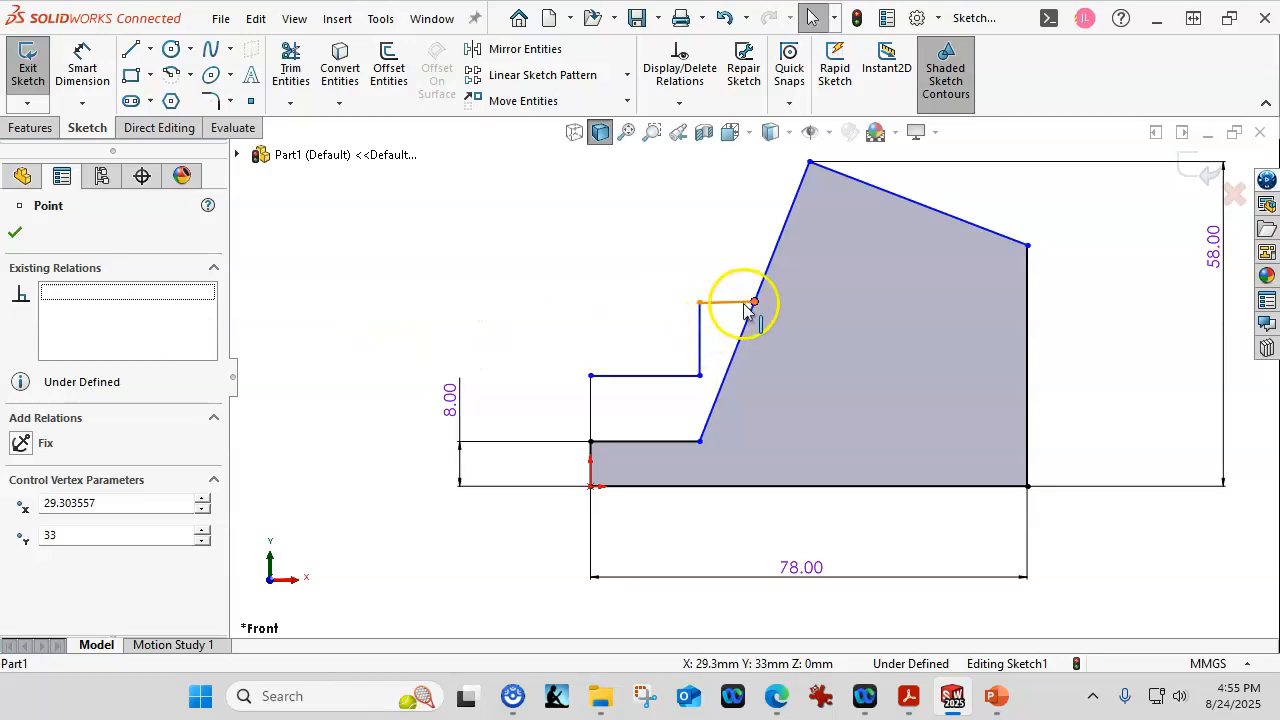
Pull the upper step line's free endpoint into the profile, make it coincident with the slanted line, and make the step line horizontal
{"action": "mouse_move", "coordinate": [755, 310]}
{"action": "left_mouse_down"}
{"action": "mouse_move", "coordinate": [766, 345]}
{"action": "mouse_move", "coordinate": [810, 350]}
{"action": "mouse_move", "coordinate": [783, 320]}
{"action": "mouse_move", "coordinate": [760, 318]}
{"action": "mouse_move", "coordinate": [774, 288]}
{"action": "mouse_move", "coordinate": [750, 315]}
{"action": "left_mouse_up"}
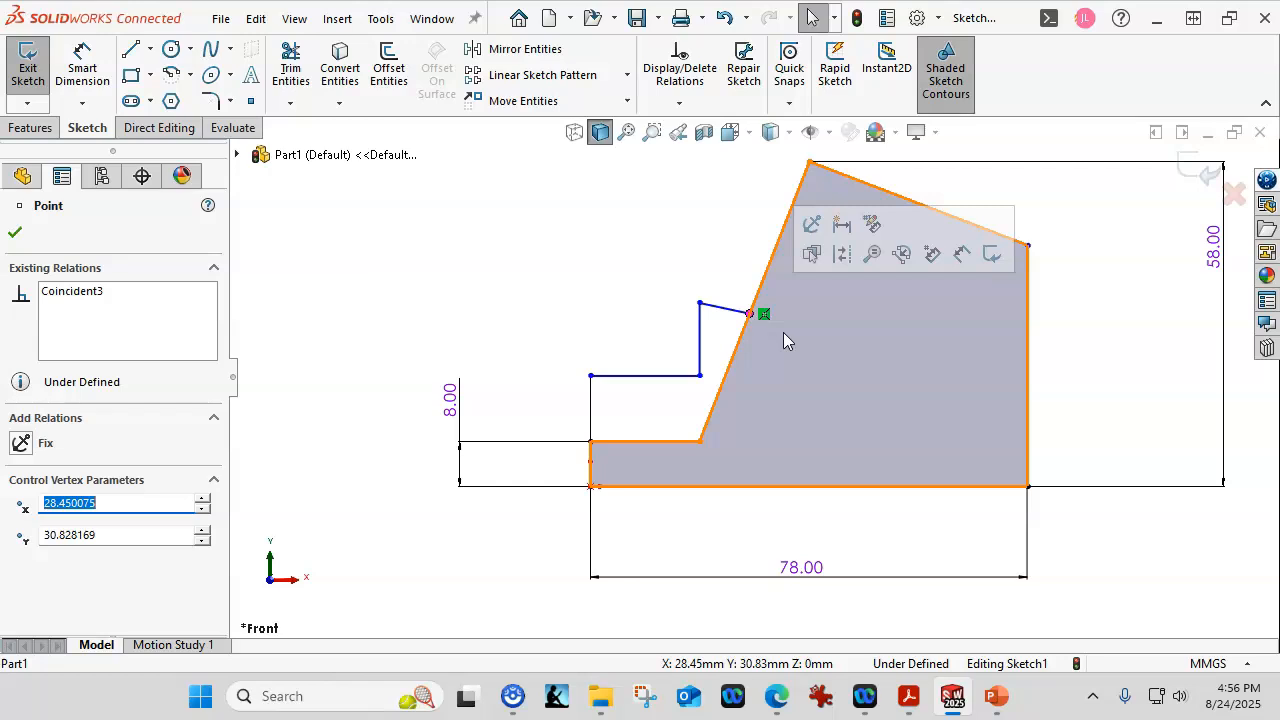
{"action": "key", "text": "ctrl+z"}
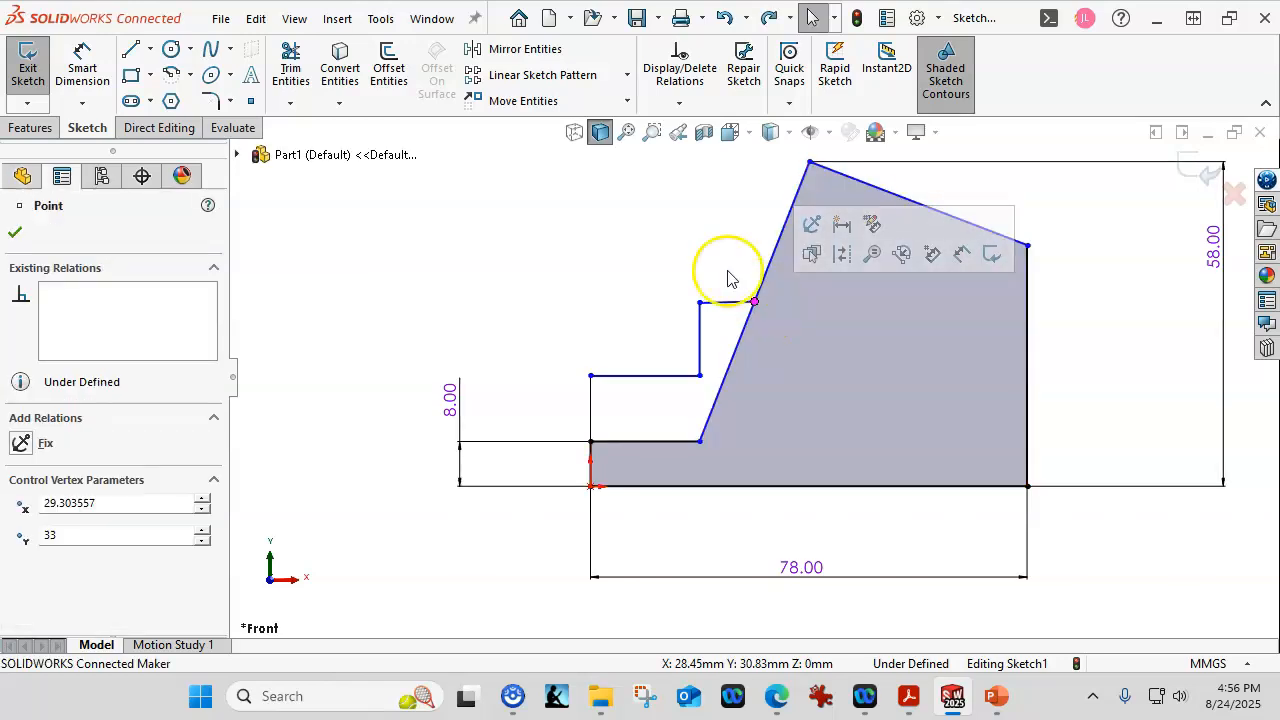
{"action": "mouse_move", "coordinate": [757, 309]}
{"action": "left_mouse_down"}
{"action": "mouse_move", "coordinate": [823, 327]}
{"action": "mouse_move", "coordinate": [831, 348]}
{"action": "mouse_move", "coordinate": [797, 322]}
{"action": "mouse_move", "coordinate": [778, 344]}
{"action": "mouse_move", "coordinate": [789, 278]}
{"action": "mouse_move", "coordinate": [787, 339]}
{"action": "mouse_move", "coordinate": [749, 351]}
{"action": "mouse_move", "coordinate": [732, 308]}
{"action": "mouse_move", "coordinate": [798, 333]}
{"action": "left_mouse_up"}
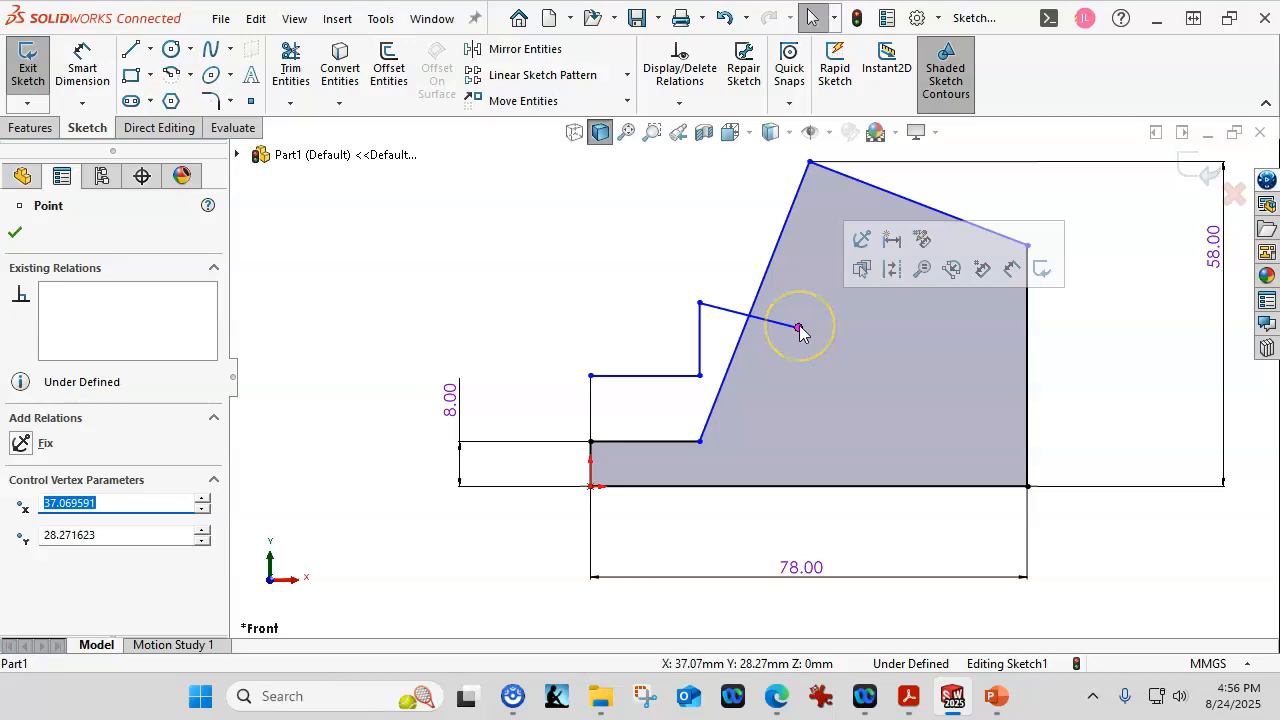
{"action": "left_click", "coordinate": [740, 340], "text": "ctrl"}
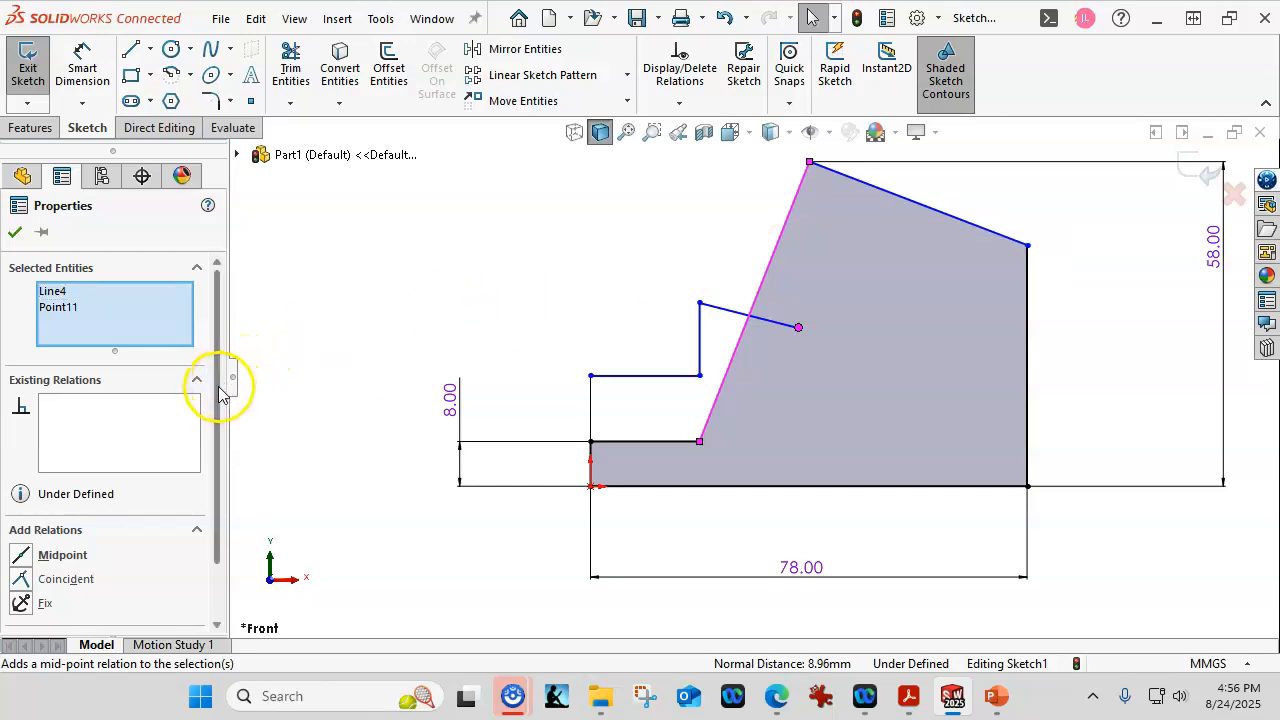
{"action": "scroll", "coordinate": [220, 390], "scroll_direction": "down", "scroll_amount": 2}
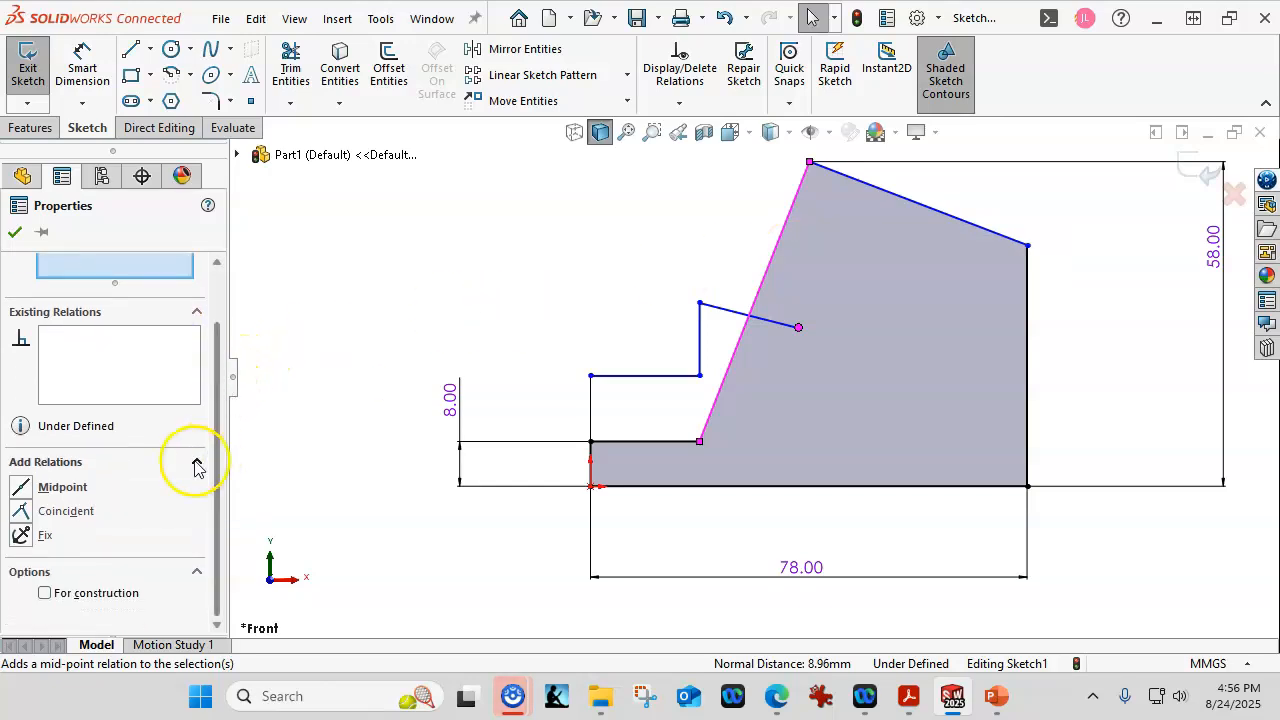
{"action": "left_click", "coordinate": [21, 513]}
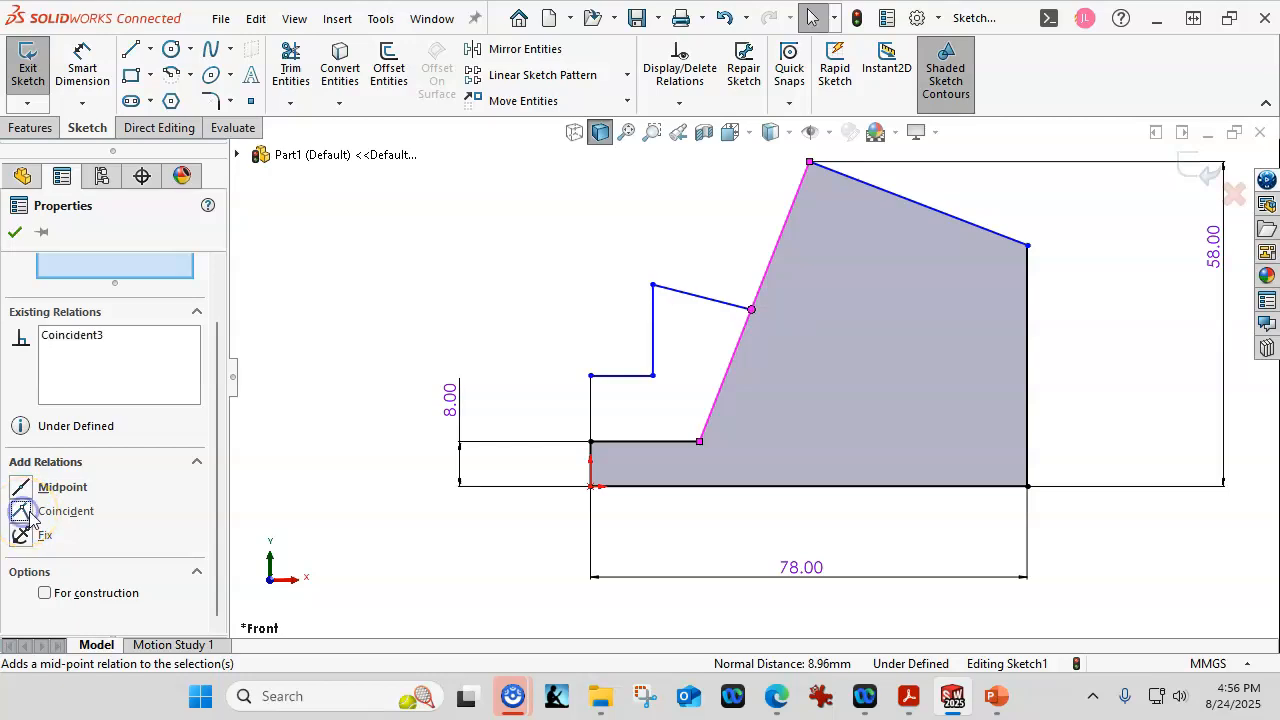
{"action": "left_click", "coordinate": [675, 297]}
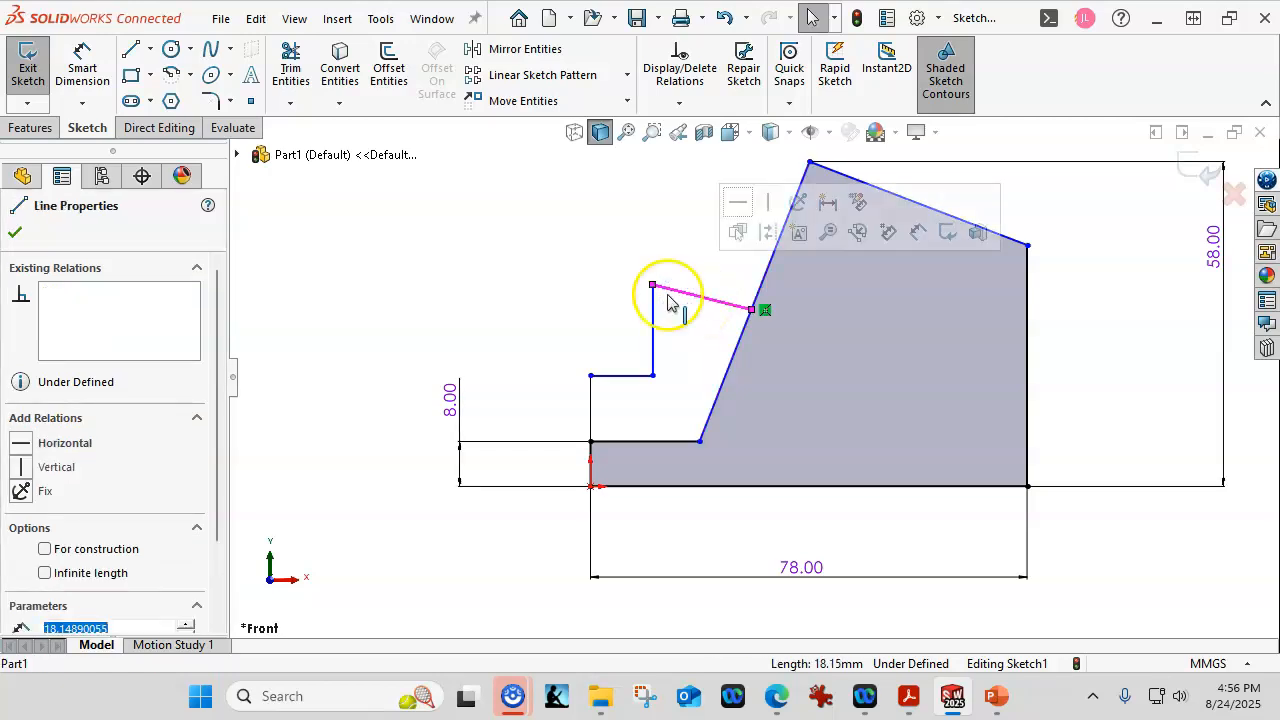
{"action": "left_click", "coordinate": [737, 206]}
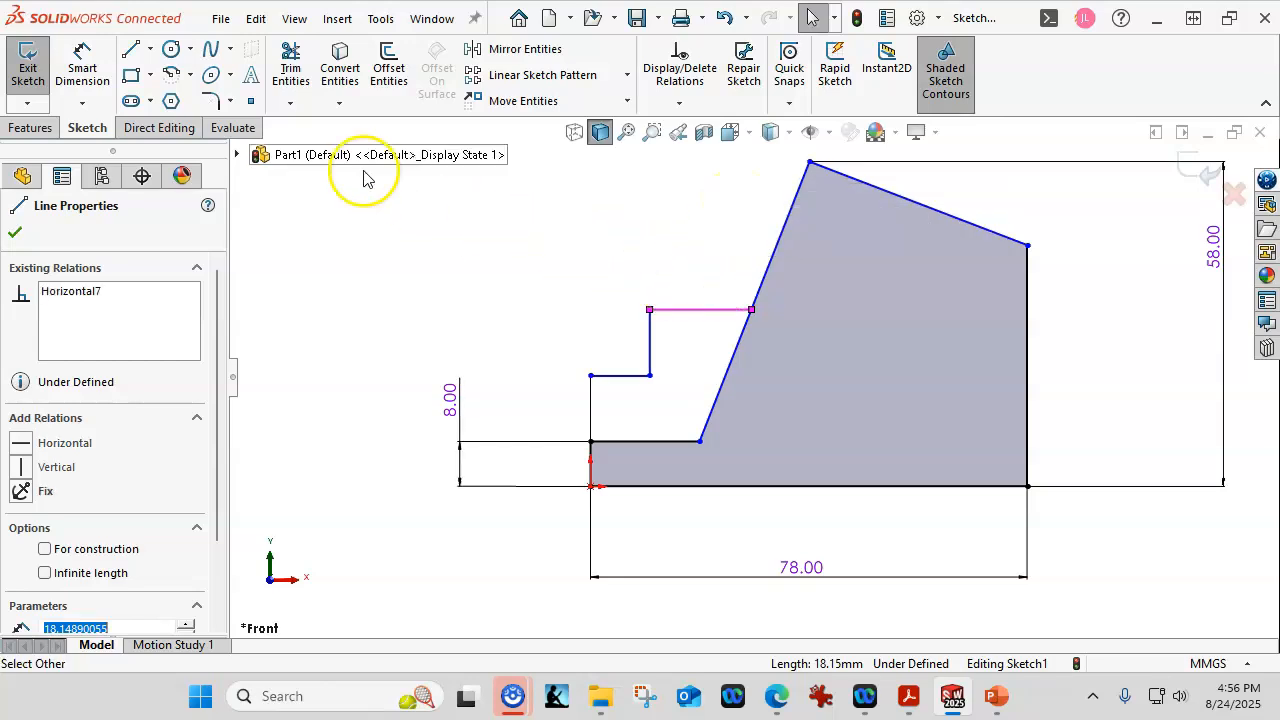
Dimension the height from the base line to the lower horizontal step line as 16 mm
{"action": "left_click", "coordinate": [84, 62]}
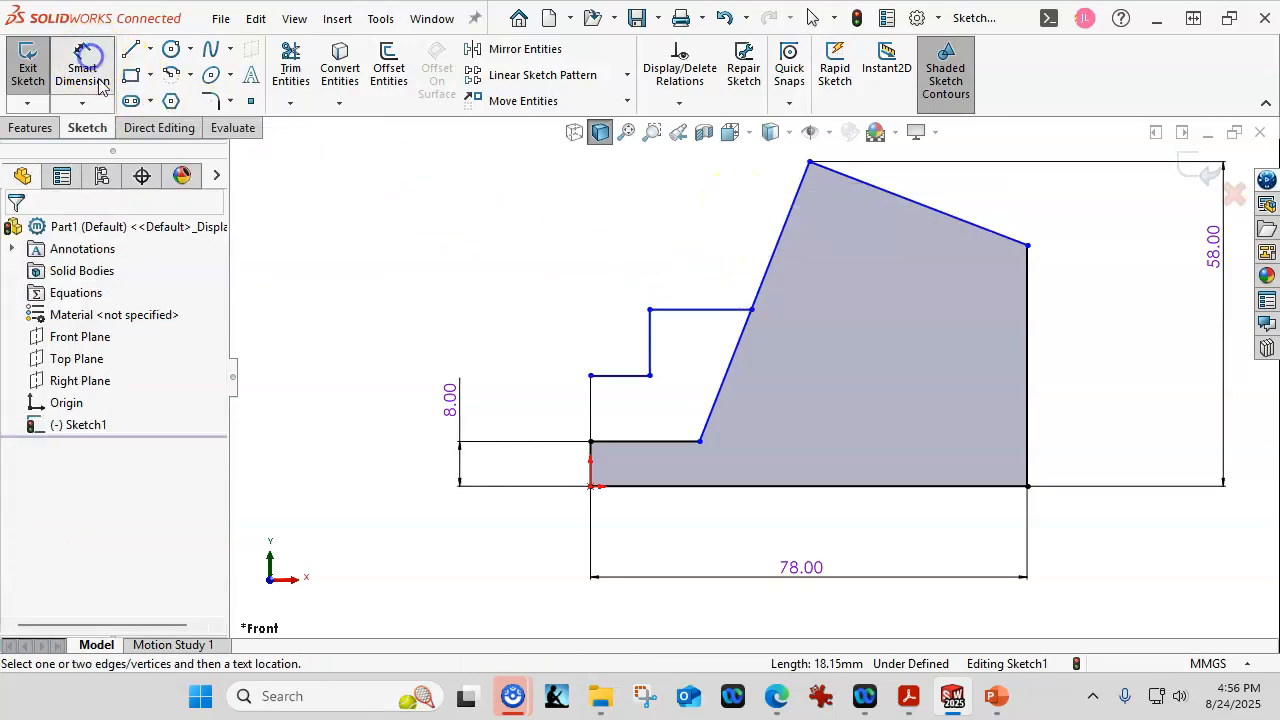
{"action": "left_click", "coordinate": [590, 410]}
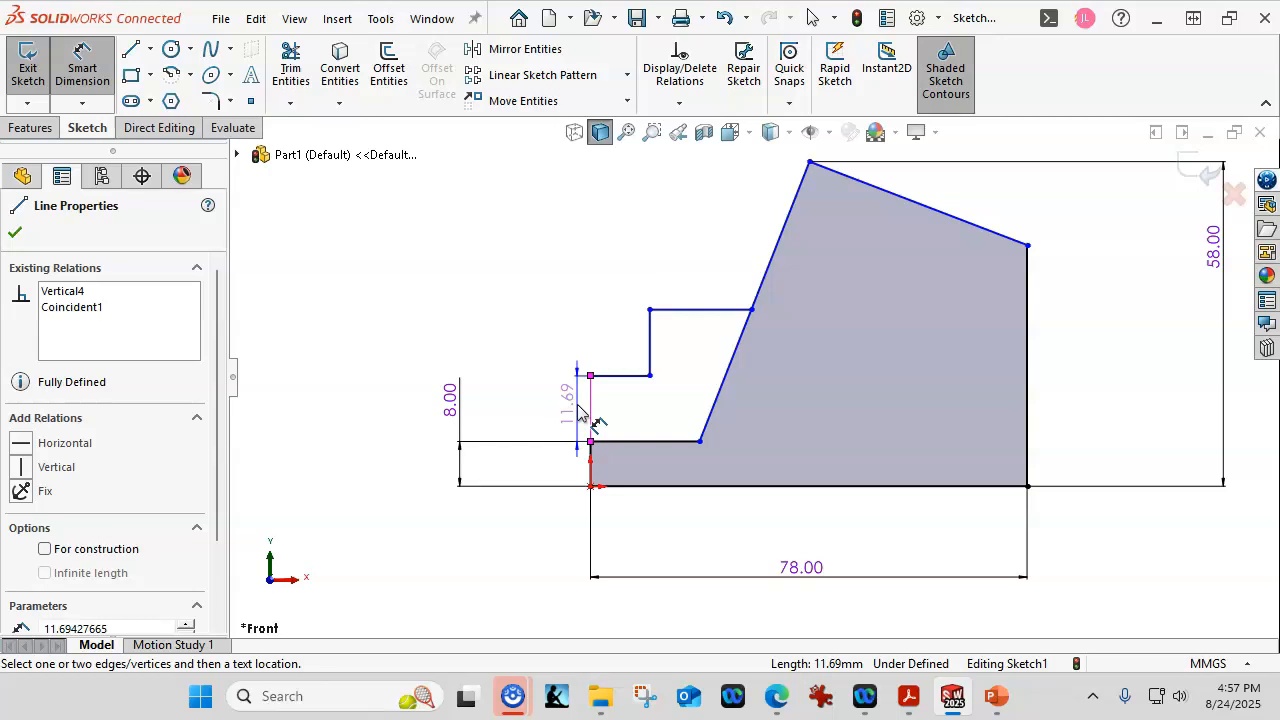
{"action": "key", "text": "Escape"}
{"action": "left_click", "coordinate": [512, 375]}
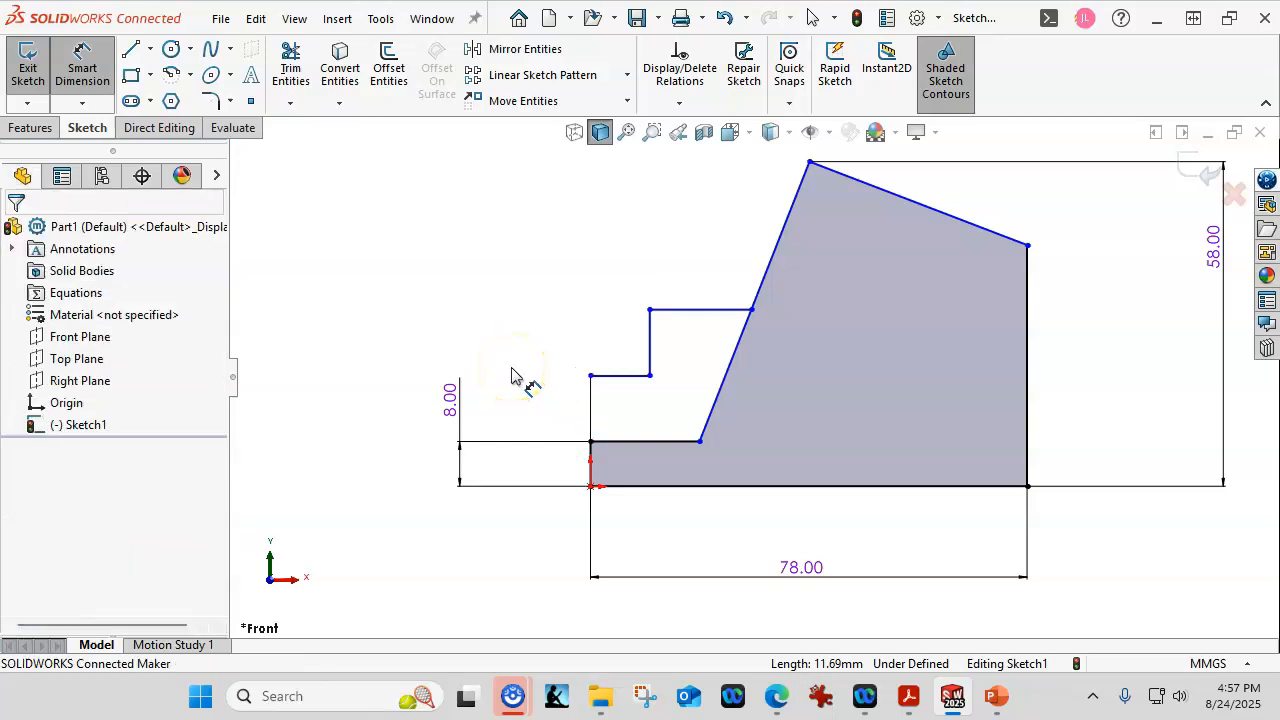
{"action": "left_click", "coordinate": [622, 488]}
{"action": "left_click", "coordinate": [614, 377]}
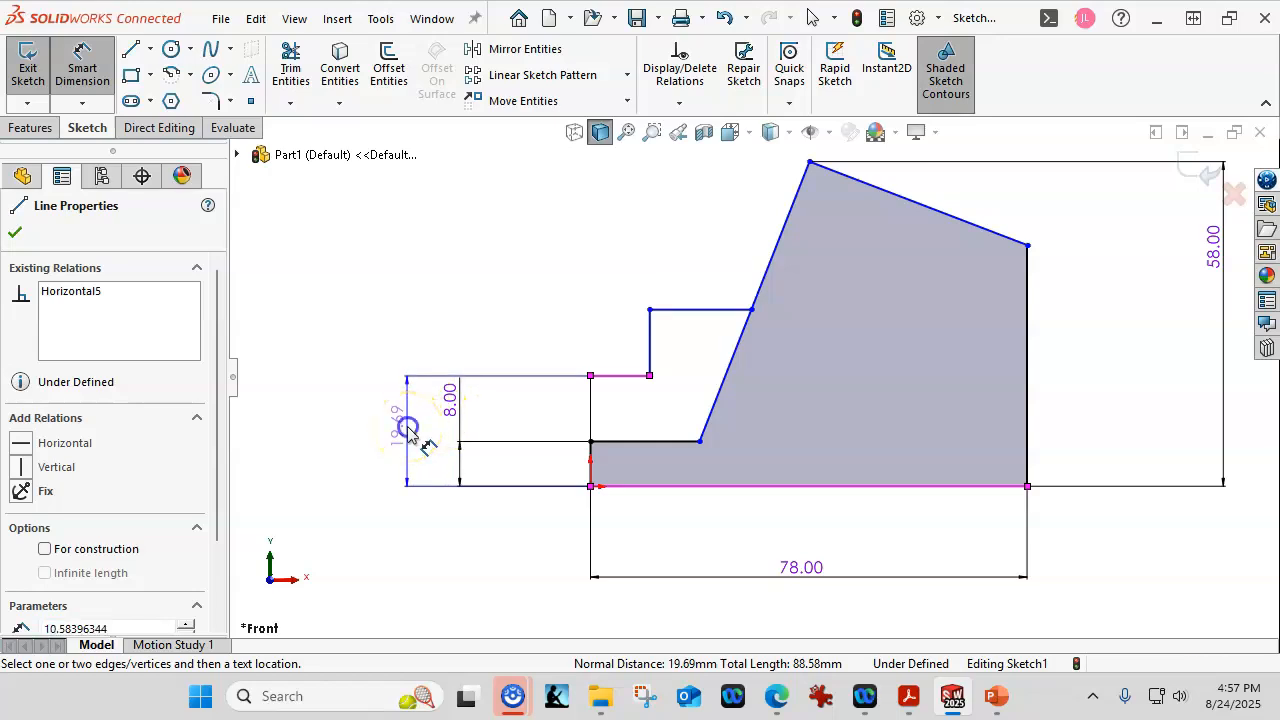
{"action": "left_click", "coordinate": [407, 432]}
{"action": "type", "text": "16"}
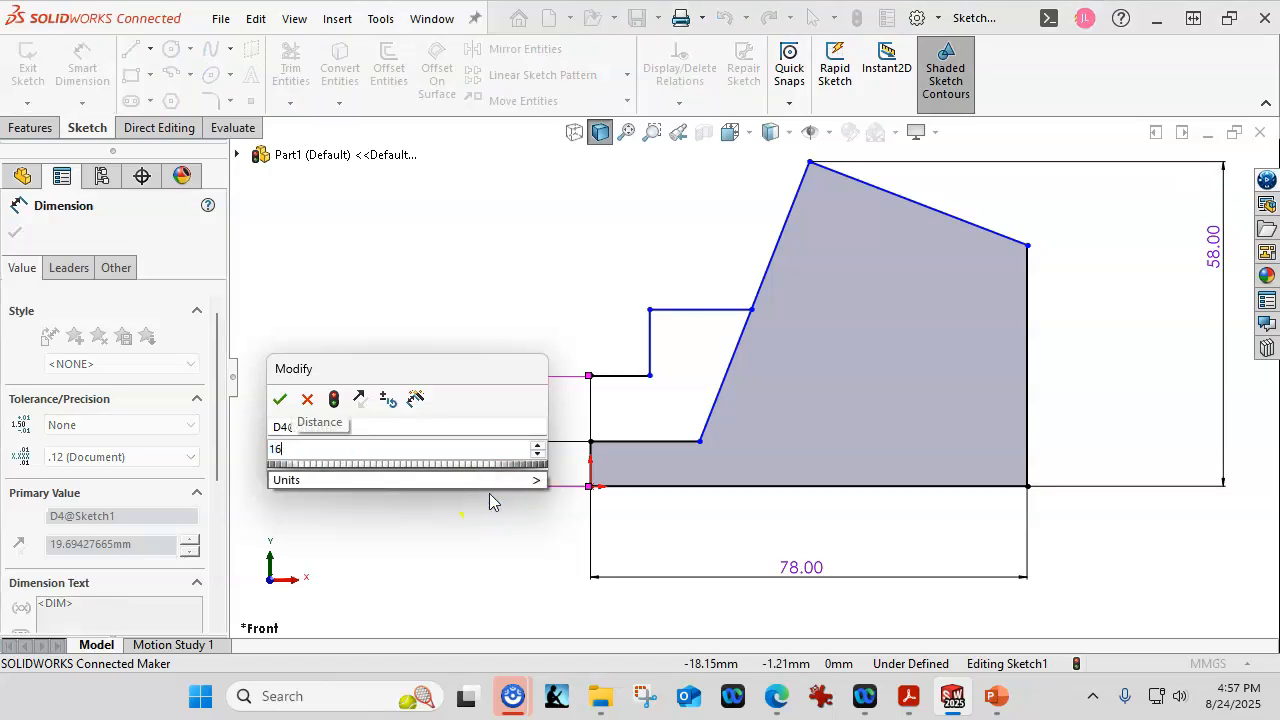
{"action": "key", "text": "Return"}
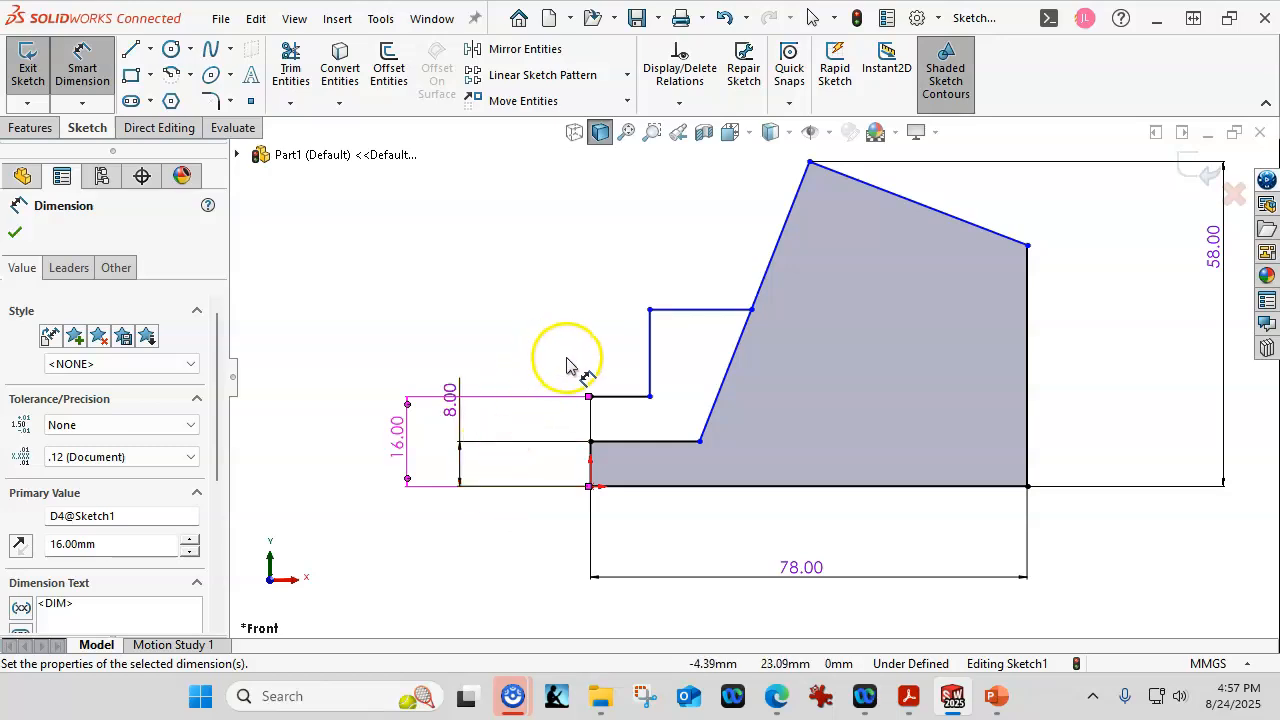
{"action": "key", "text": "Escape"}
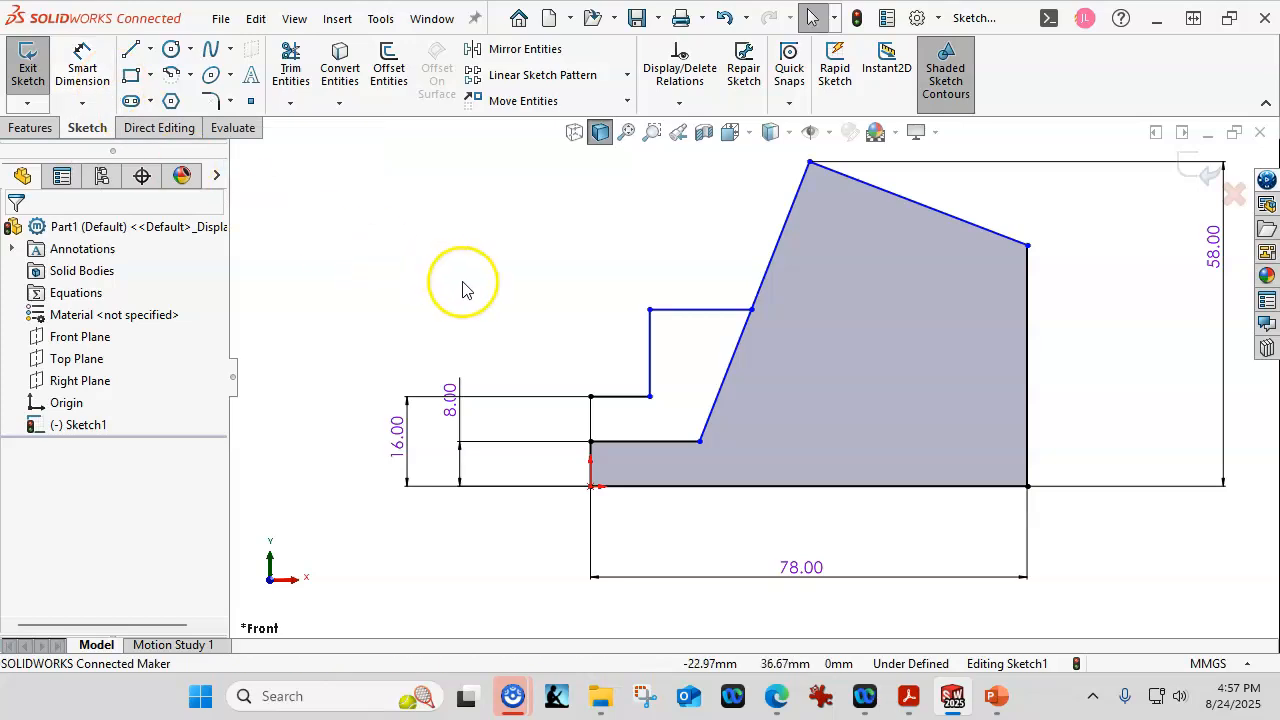
Dimension the vertical line between the lower and upper steps to 18 mm
{"action": "left_click", "coordinate": [66, 54]}
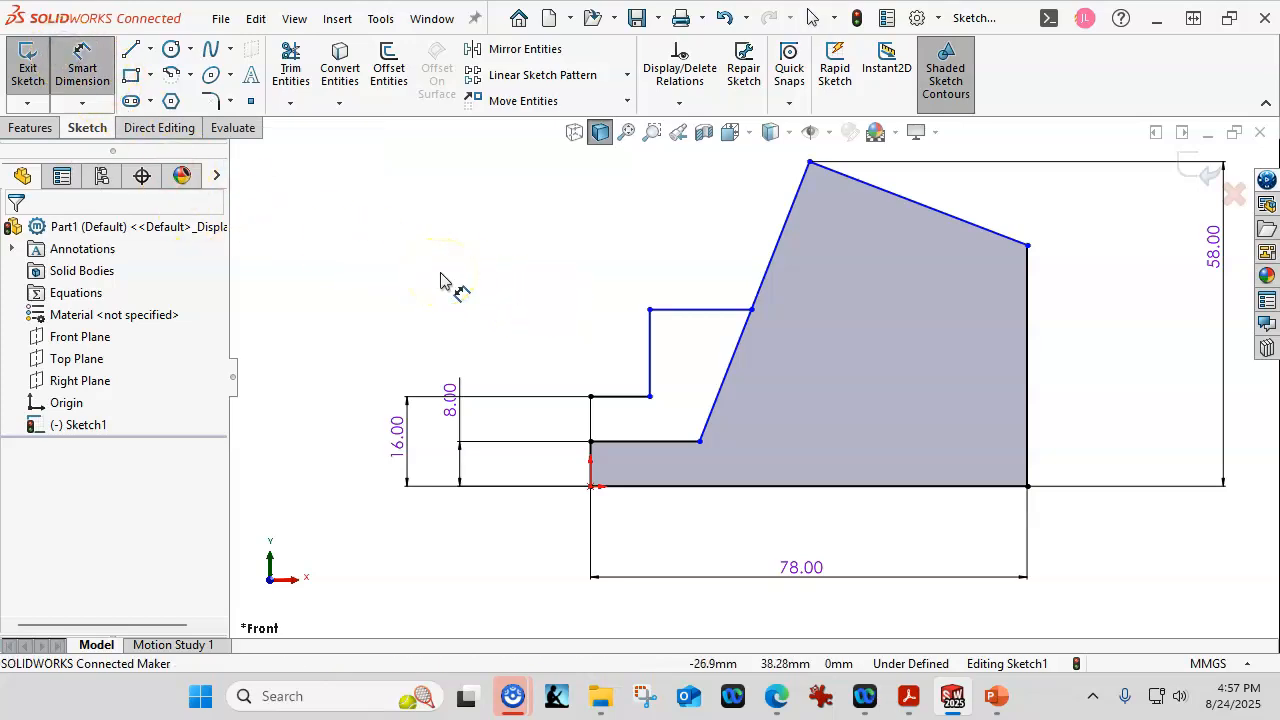
{"action": "left_click", "coordinate": [650, 365]}
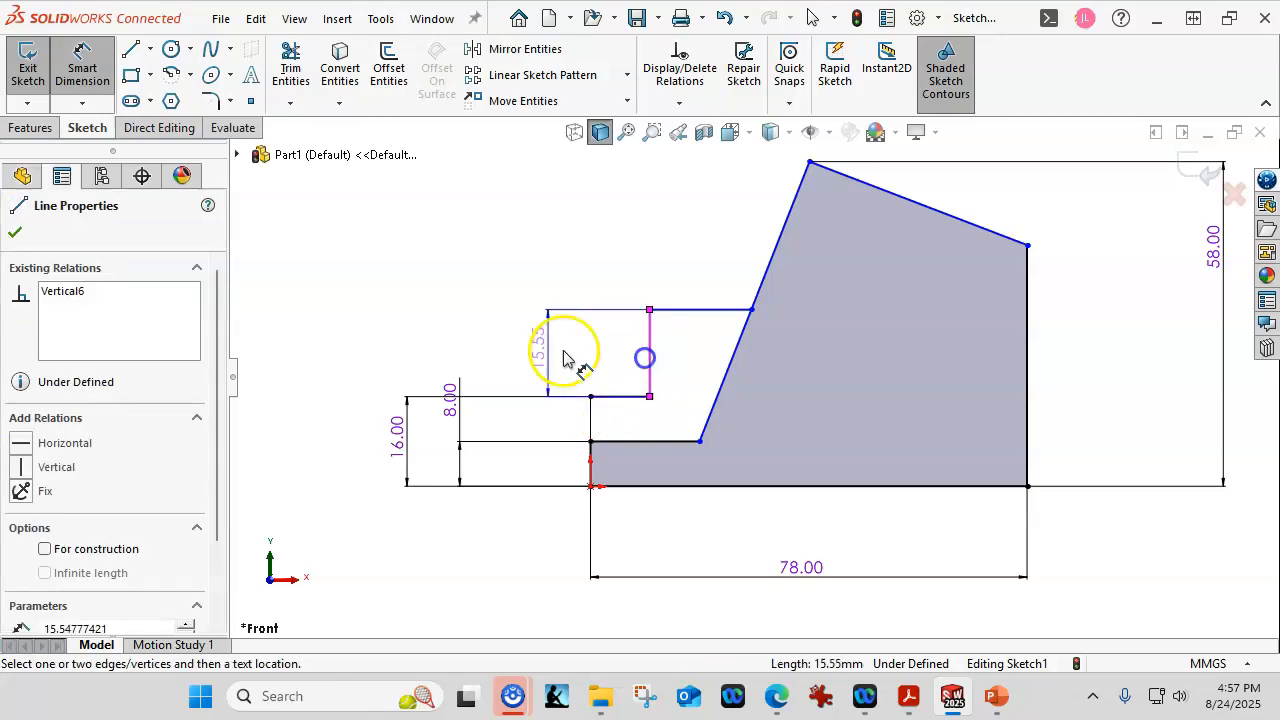
{"action": "left_click", "coordinate": [409, 354]}
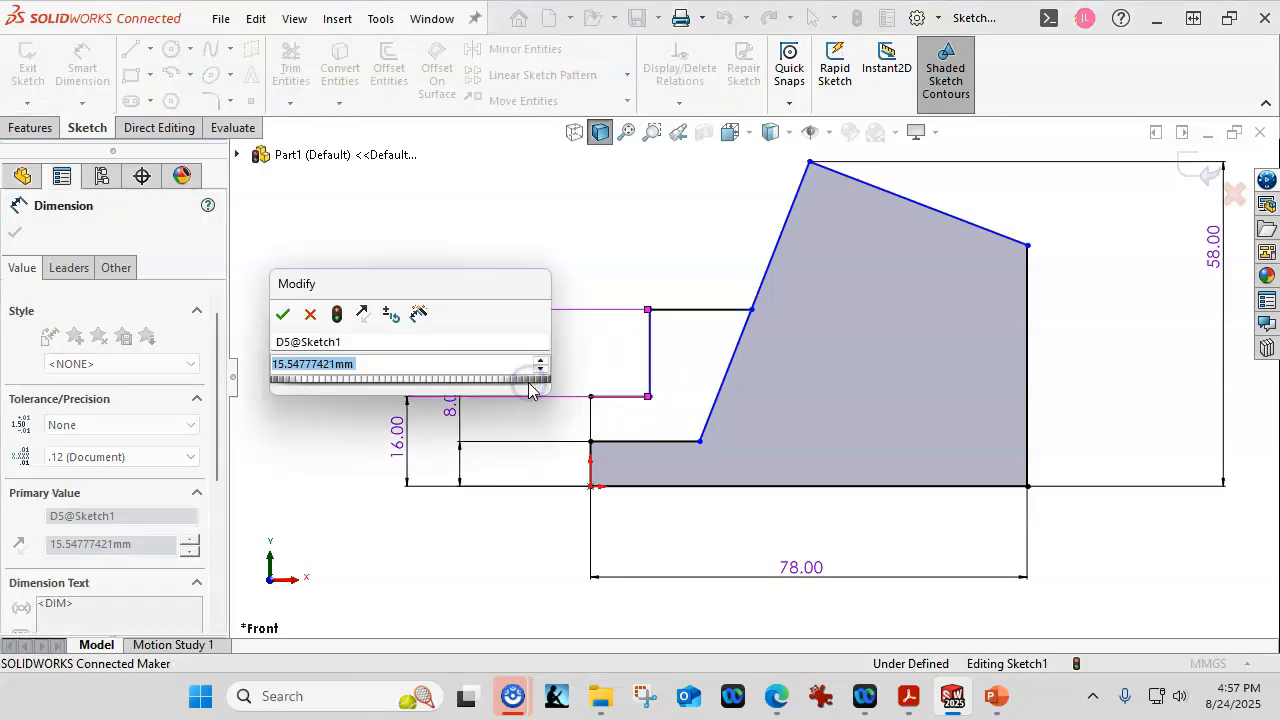
{"action": "type", "text": "16"}
{"action": "key", "text": "Return"}
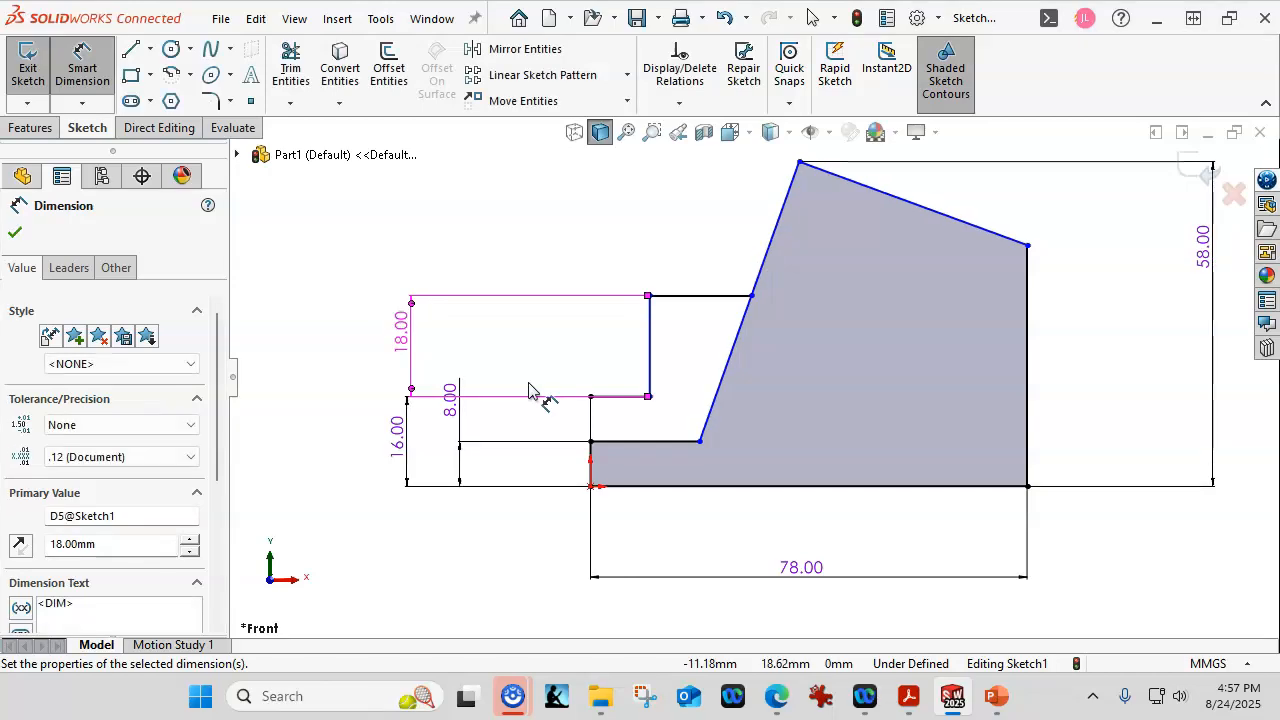
Dimension the angle between the base line and the long slanted line as 65 degrees
{"action": "left_click", "coordinate": [558, 386]}
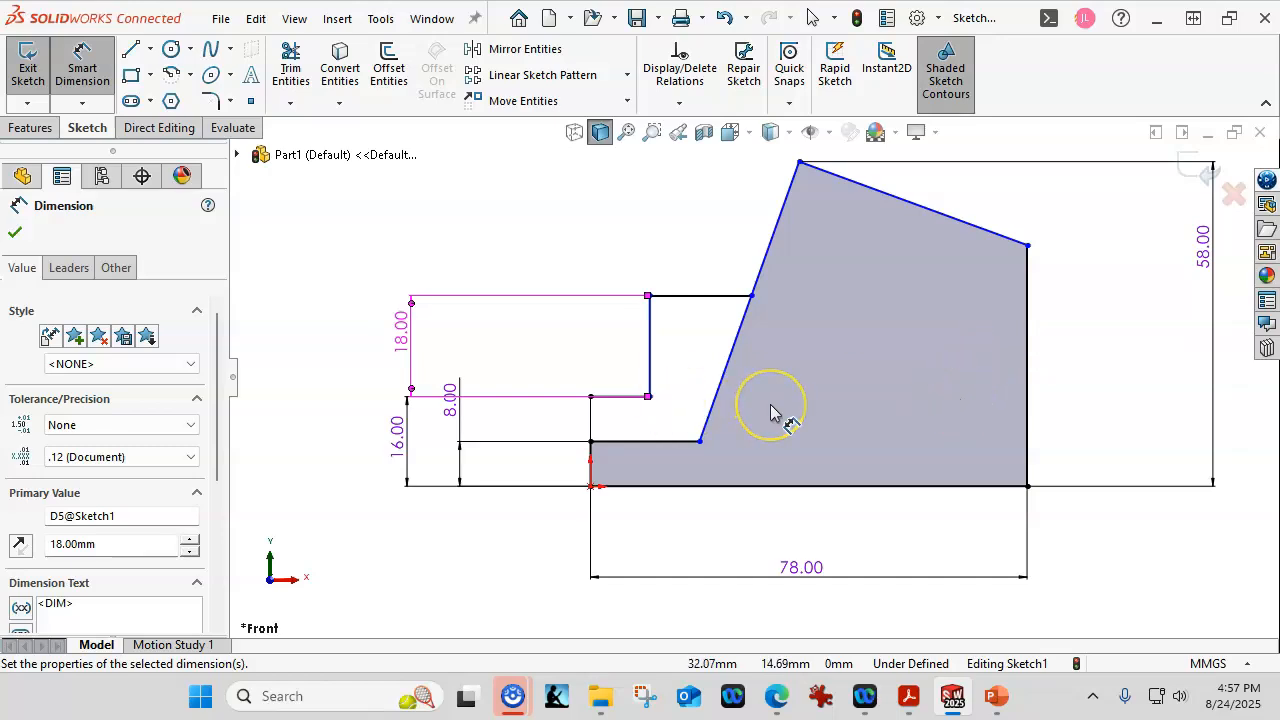
{"action": "left_click", "coordinate": [757, 488]}
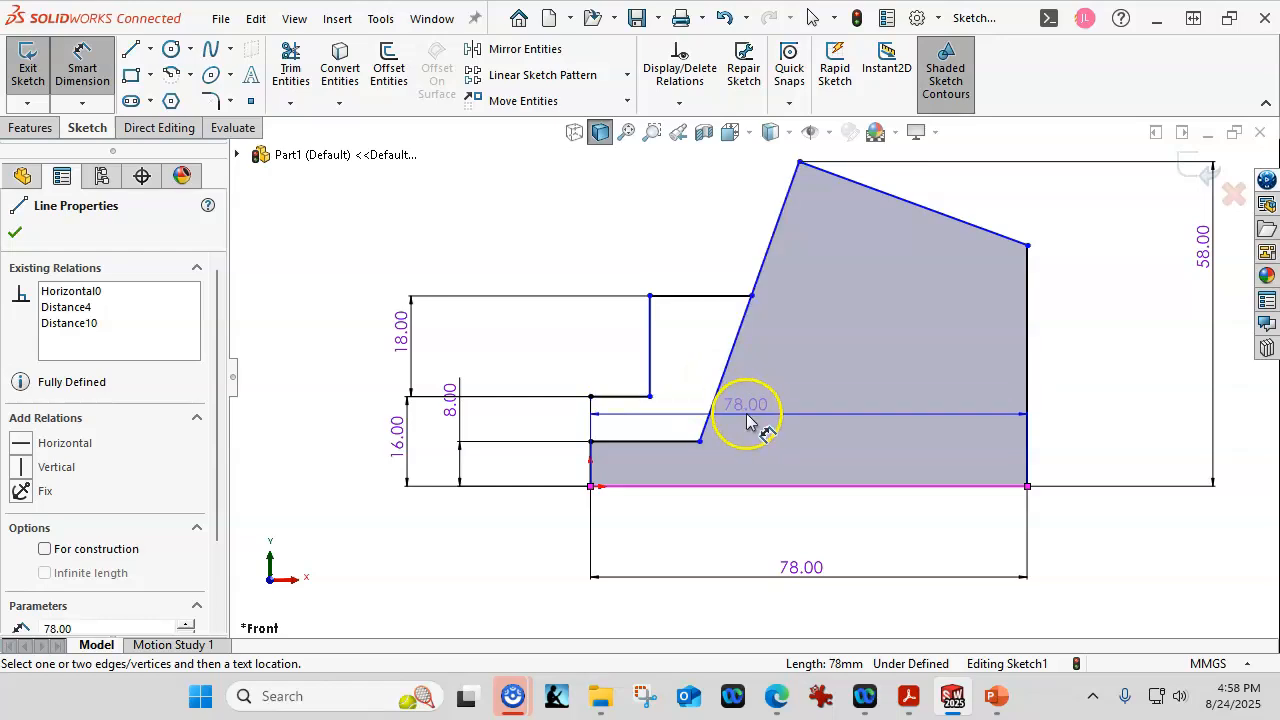
{"action": "left_click", "coordinate": [719, 389]}
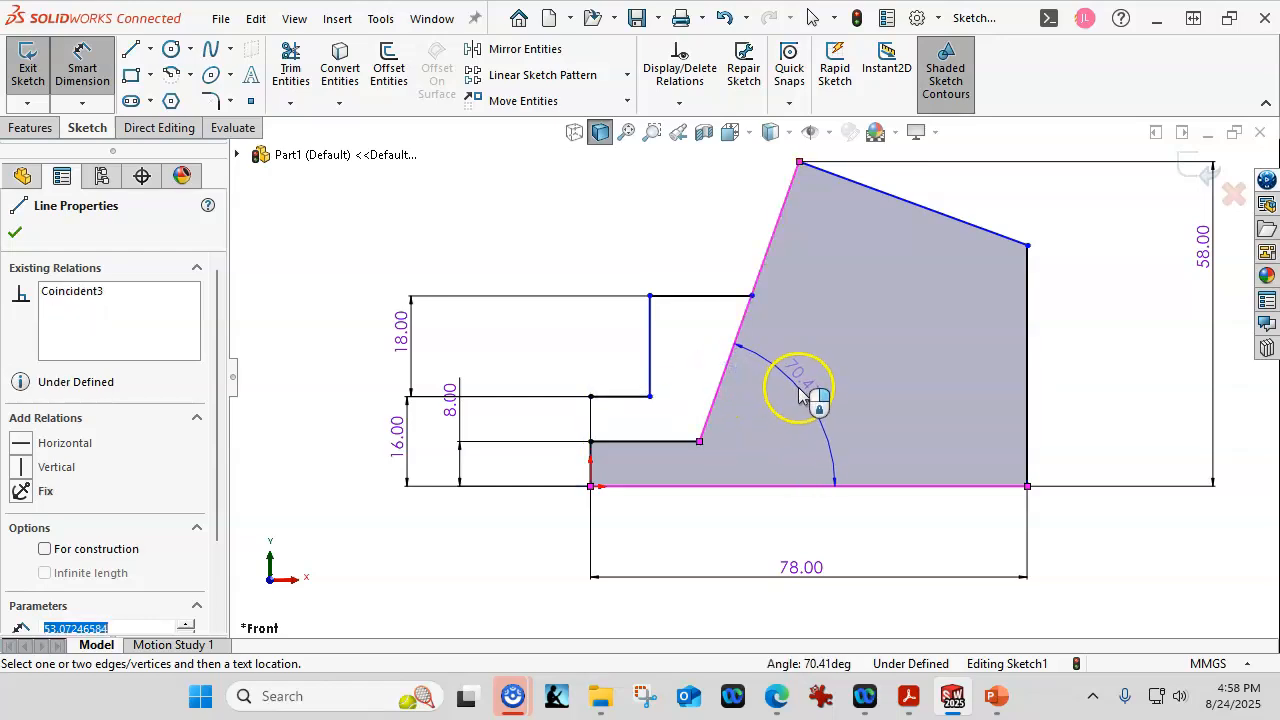
{"action": "left_click", "coordinate": [812, 393]}
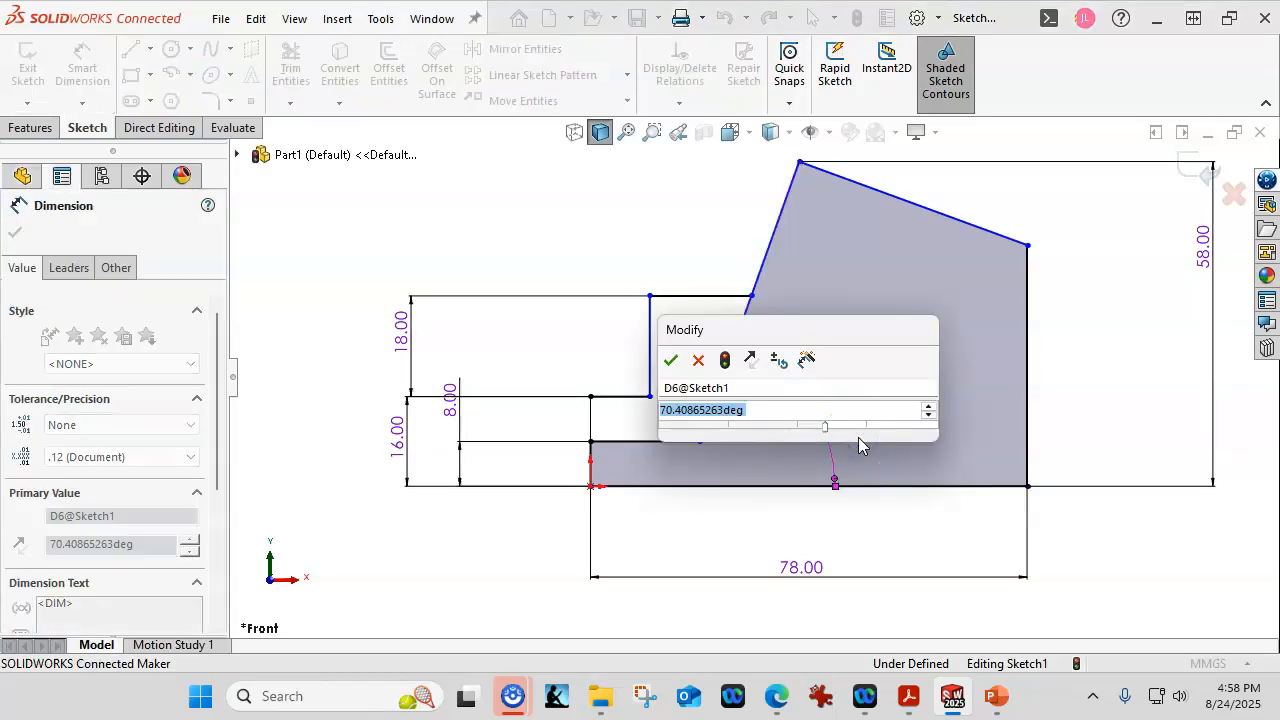
{"action": "type", "text": "65"}
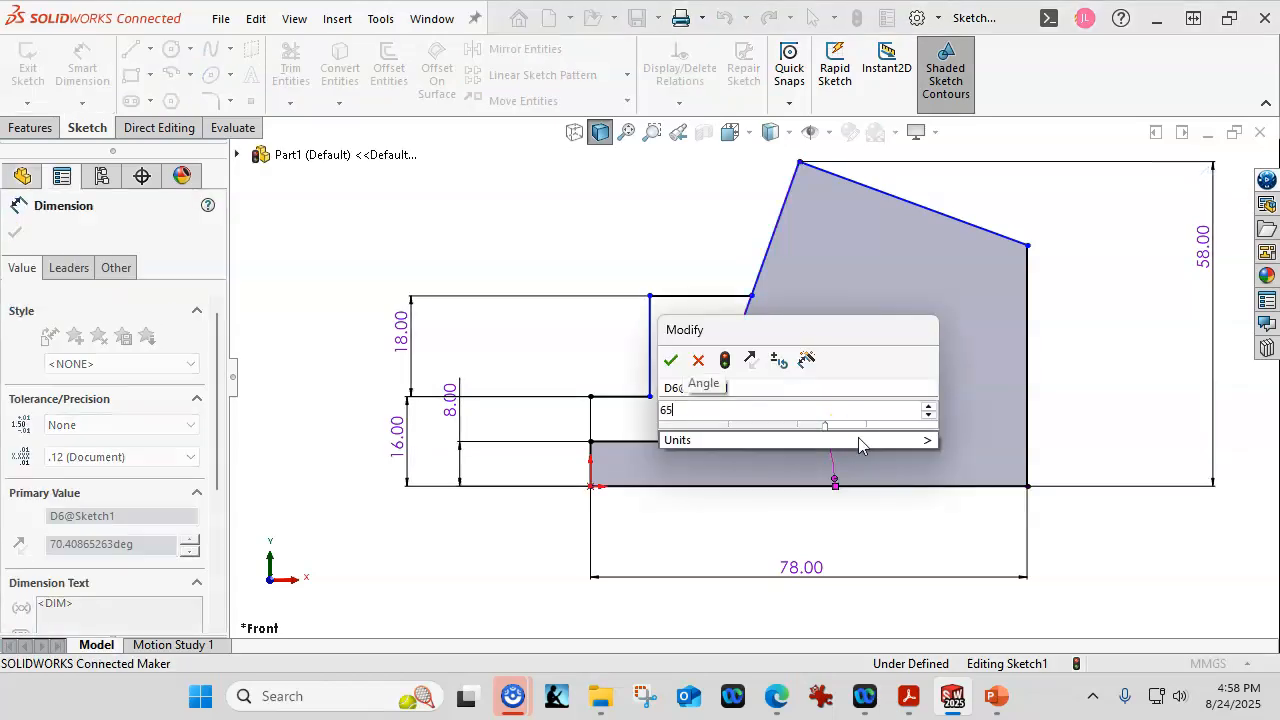
{"action": "key", "text": "Return"}
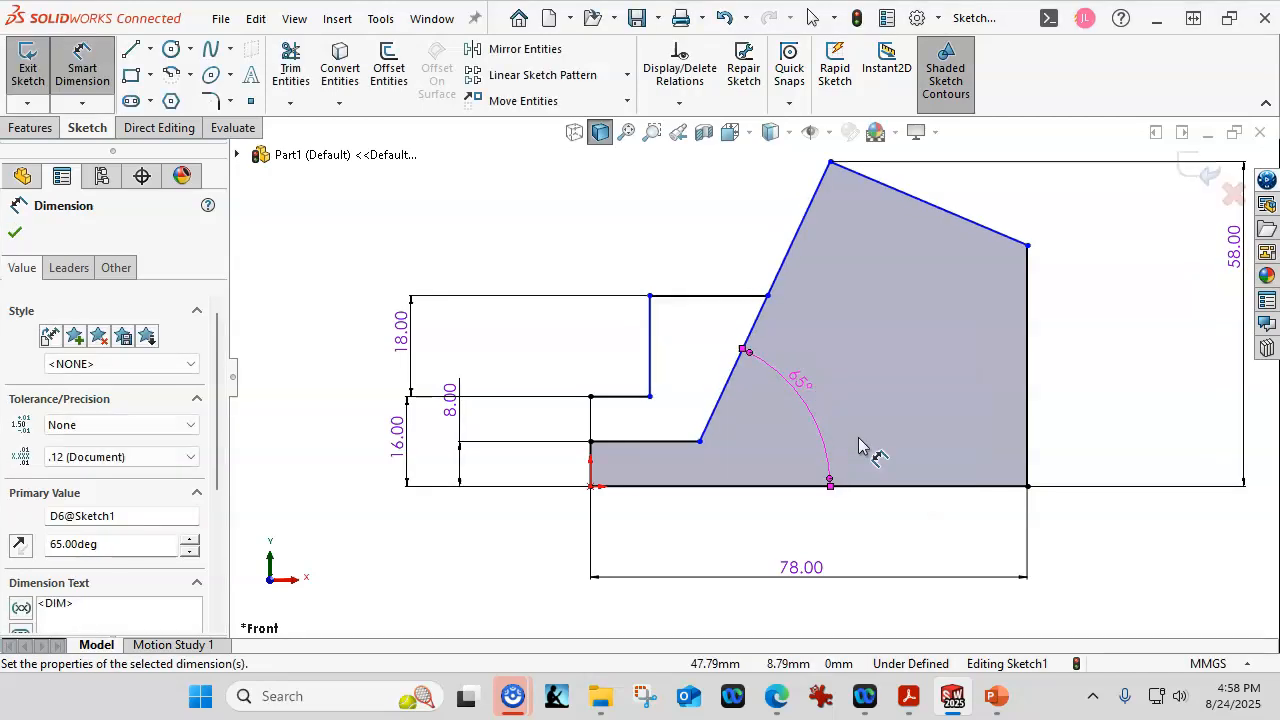
{"action": "left_click", "coordinate": [789, 386]}
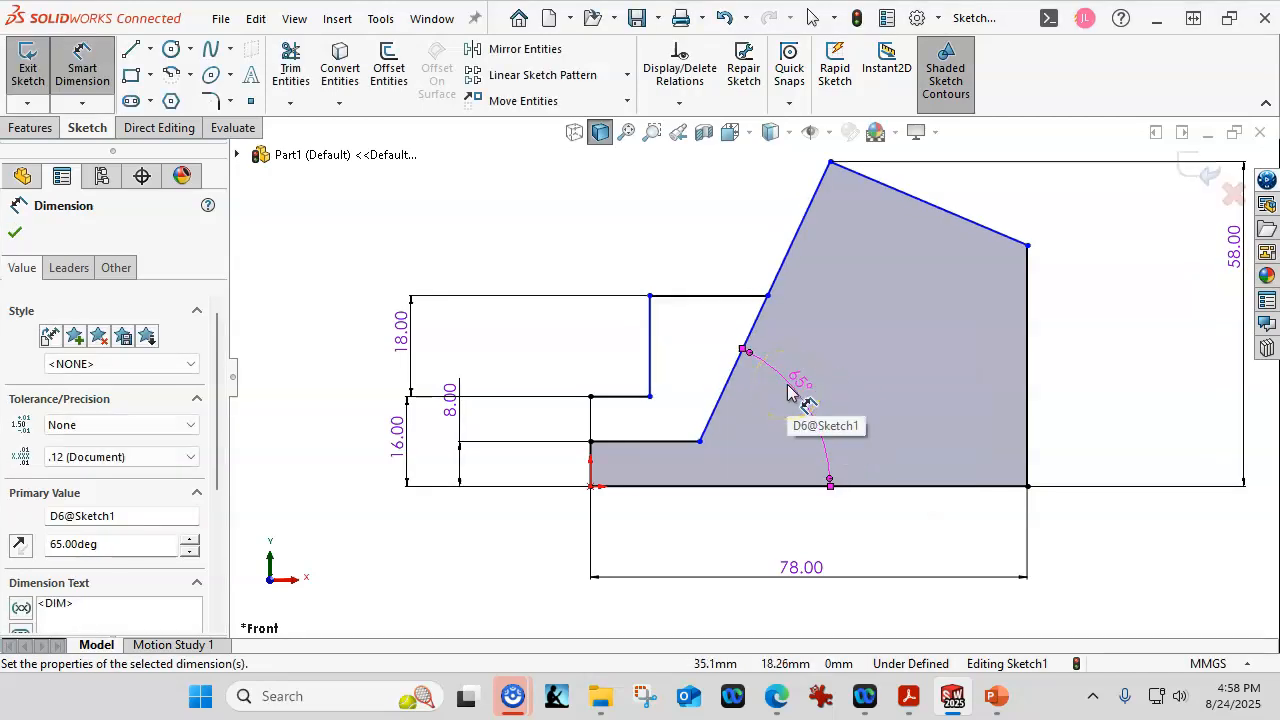
Dimension the lower horizontal step line's length as 24 mm
{"action": "left_click", "coordinate": [612, 397]}
{"action": "left_click", "coordinate": [617, 370]}
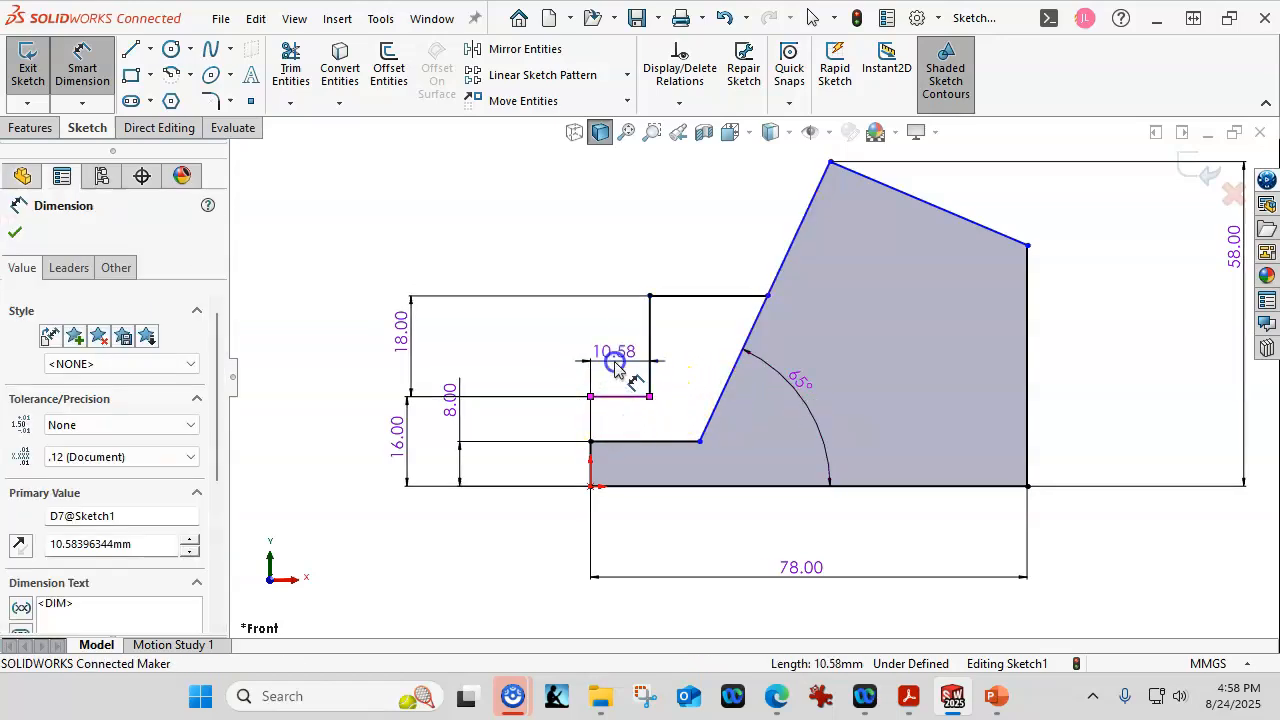
{"action": "type", "text": "24"}
{"action": "key", "text": "Return"}
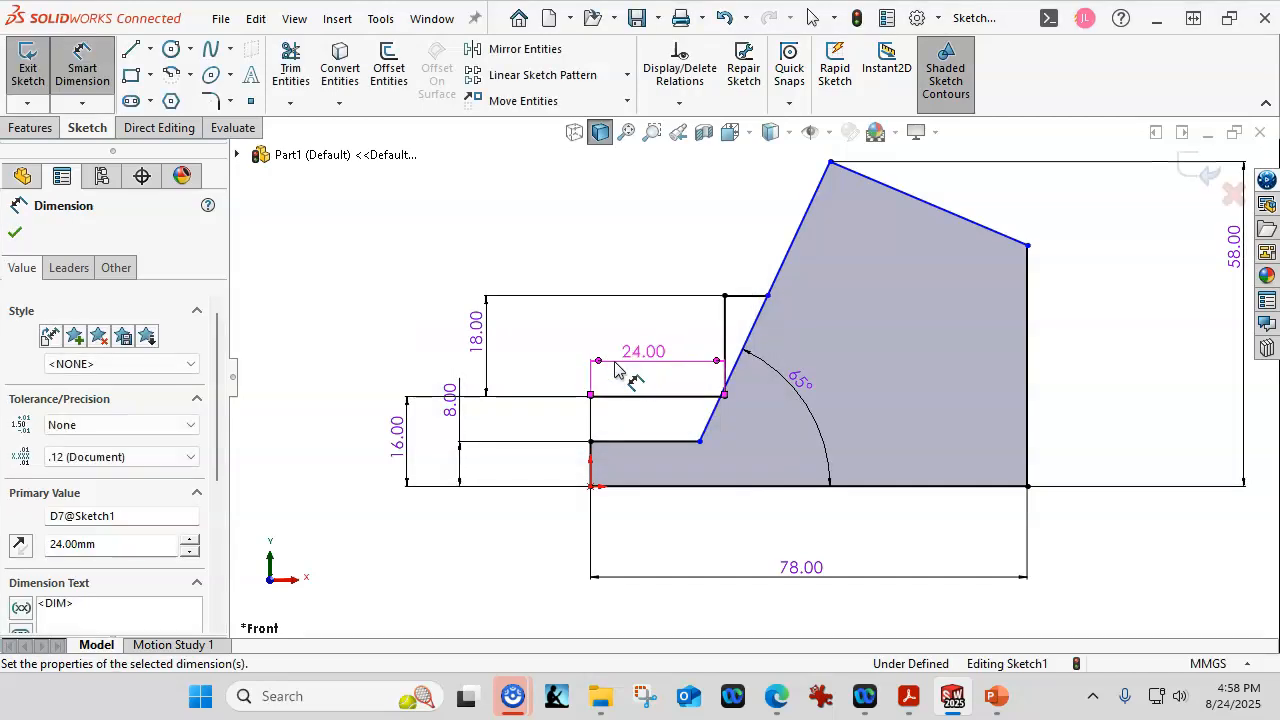
Dimension the upper horizontal step line's length as 16 mm and leave the dimension tool
{"action": "left_click", "coordinate": [746, 295]}
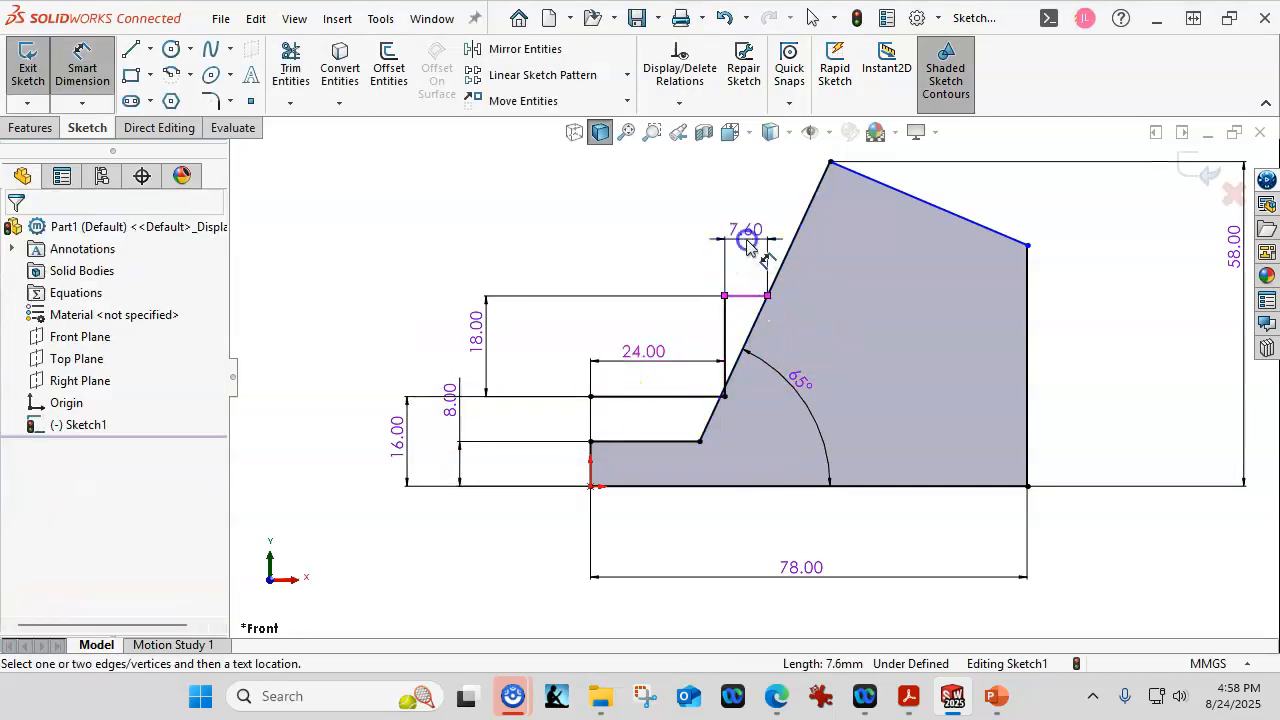
{"action": "left_click", "coordinate": [748, 245]}
{"action": "type", "text": "16"}
{"action": "key", "text": "Return"}
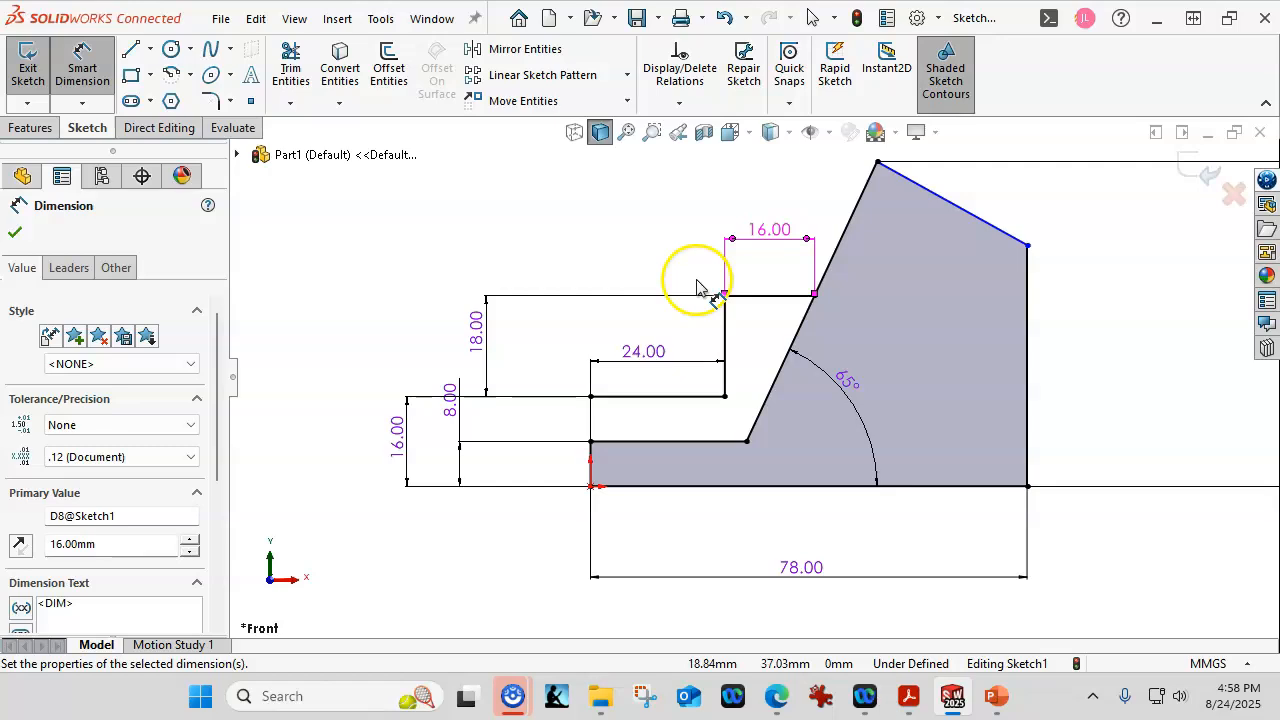
{"action": "right_click", "coordinate": [541, 225]}
{"action": "left_click", "coordinate": [604, 286]}
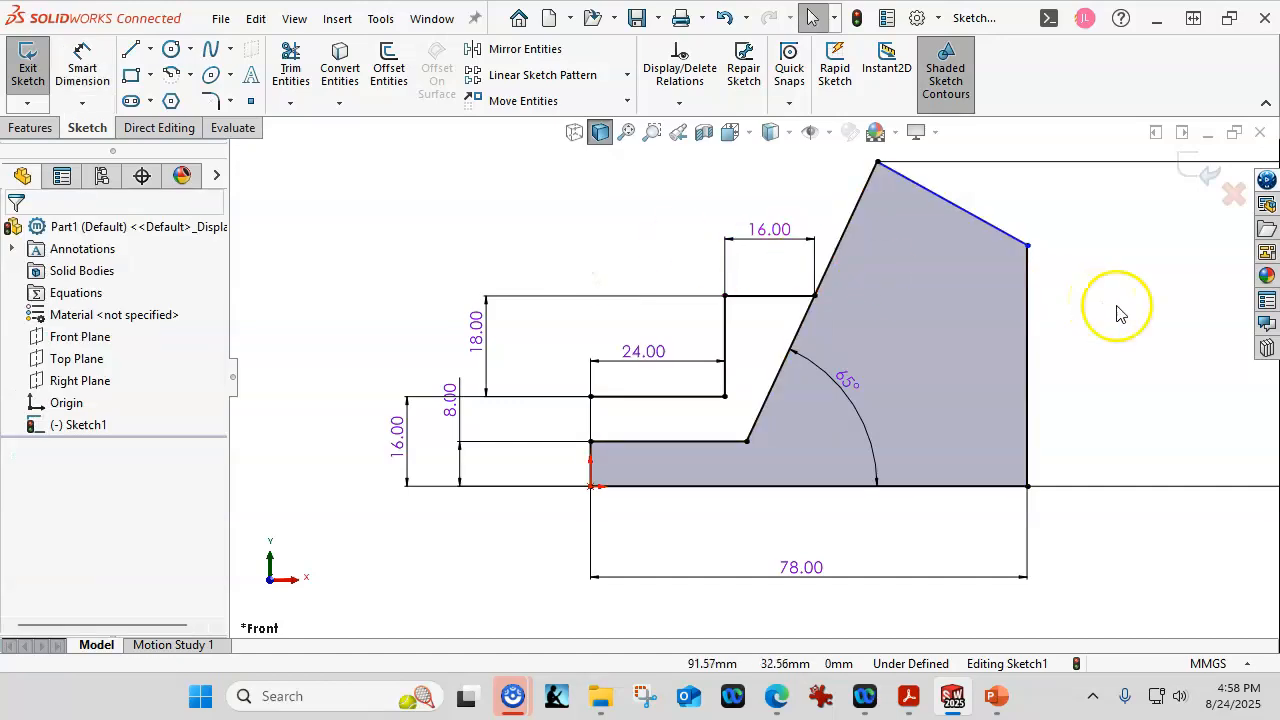
Check the sloping top line against the PDF drawing and make it perpendicular to the long slanted line
{"action": "mouse_move", "coordinate": [1032, 255]}
{"action": "left_mouse_down"}
{"action": "mouse_move", "coordinate": [1036, 210]}
{"action": "mouse_move", "coordinate": [1034, 302]}
{"action": "mouse_move", "coordinate": [1027, 223]}
{"action": "left_mouse_up"}
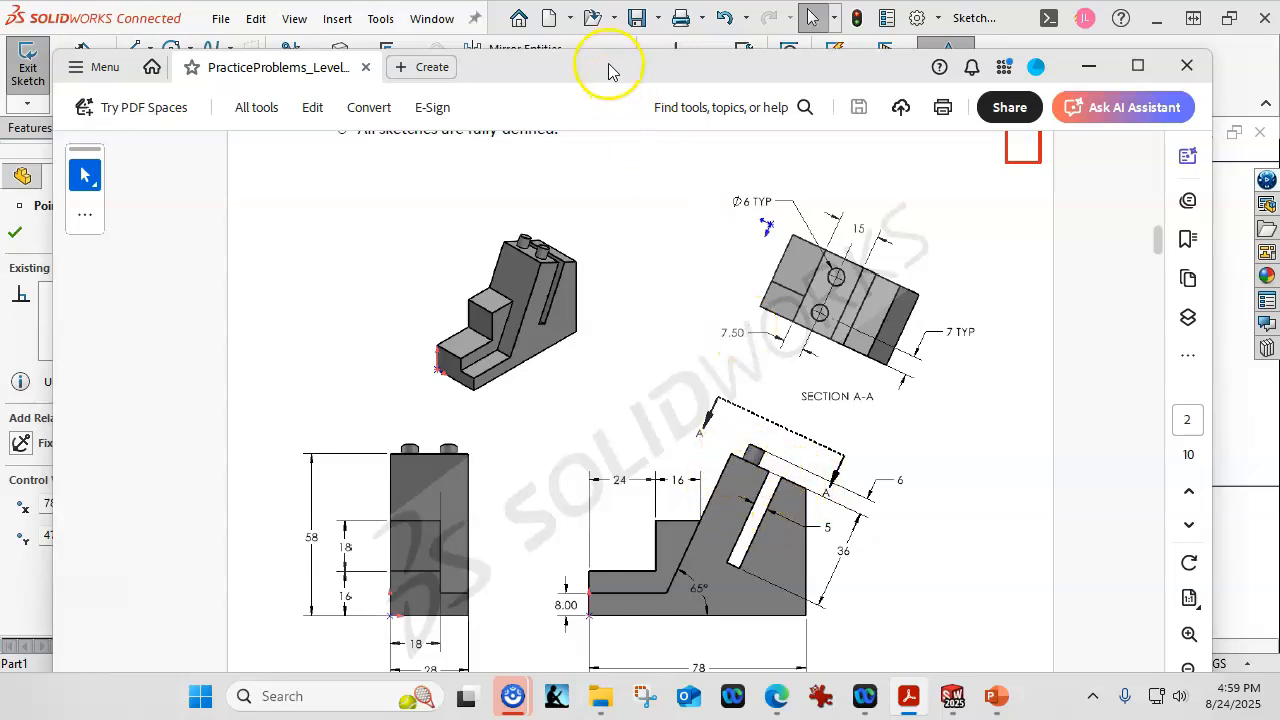
{"action": "left_click_drag", "start_coordinate": [600, 66], "coordinate": [1279, 213]}
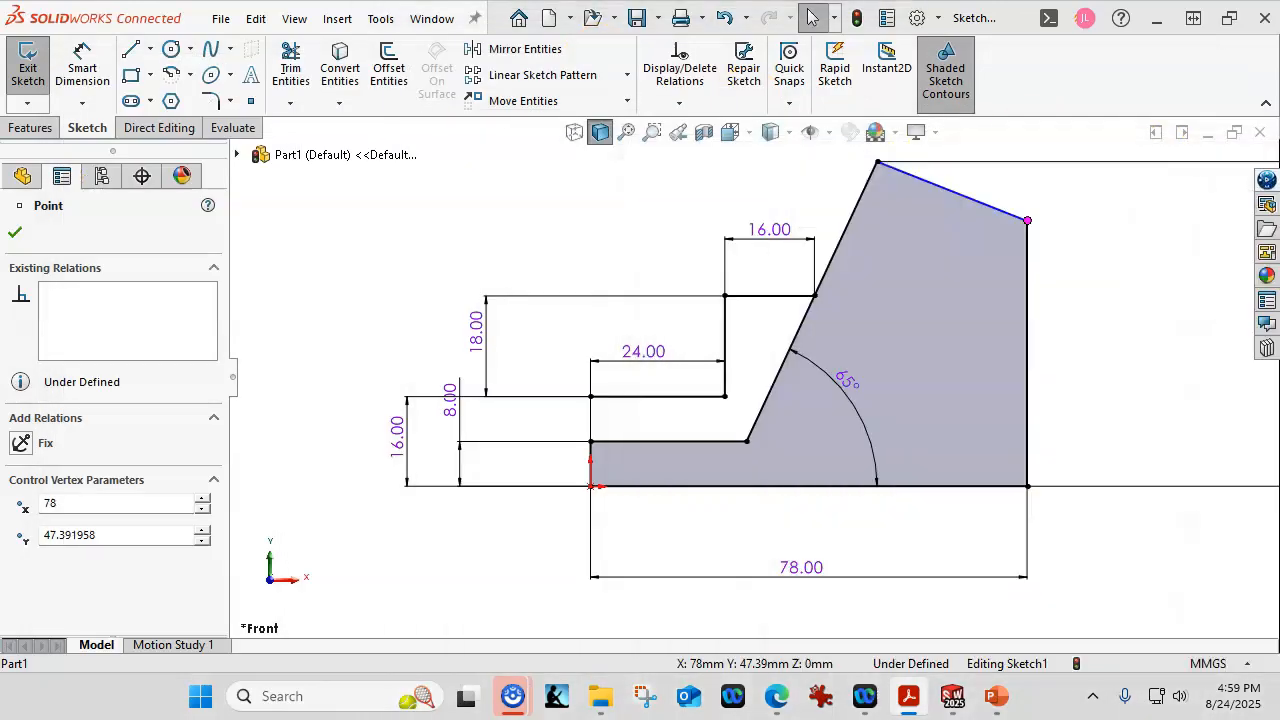
{"action": "left_click", "coordinate": [931, 188]}
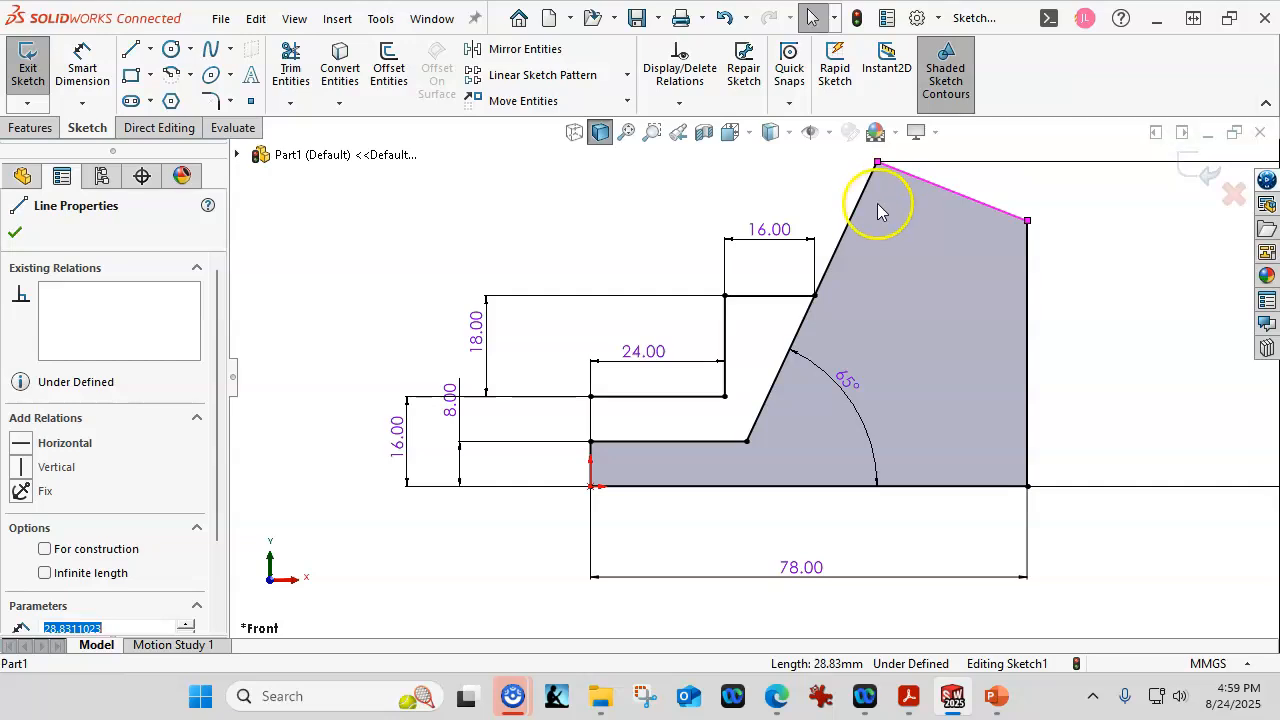
{"action": "left_click", "coordinate": [858, 210], "text": "ctrl"}
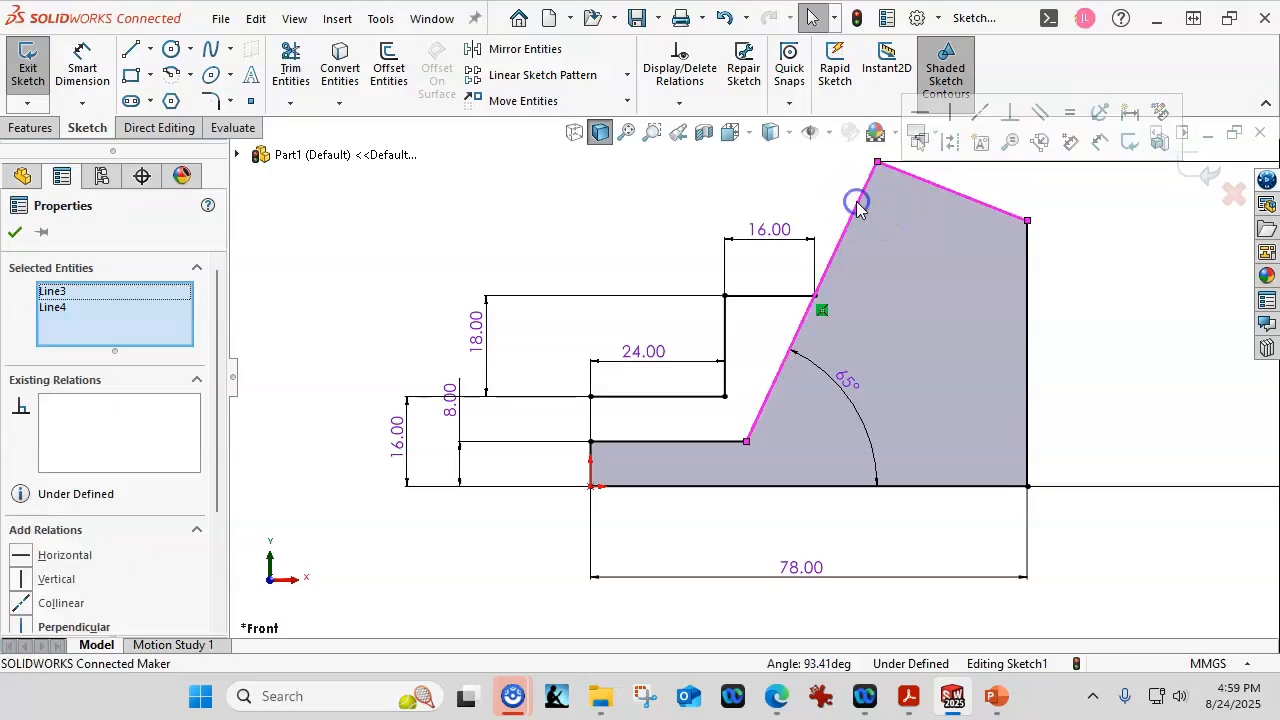
{"action": "left_click", "coordinate": [1012, 113]}
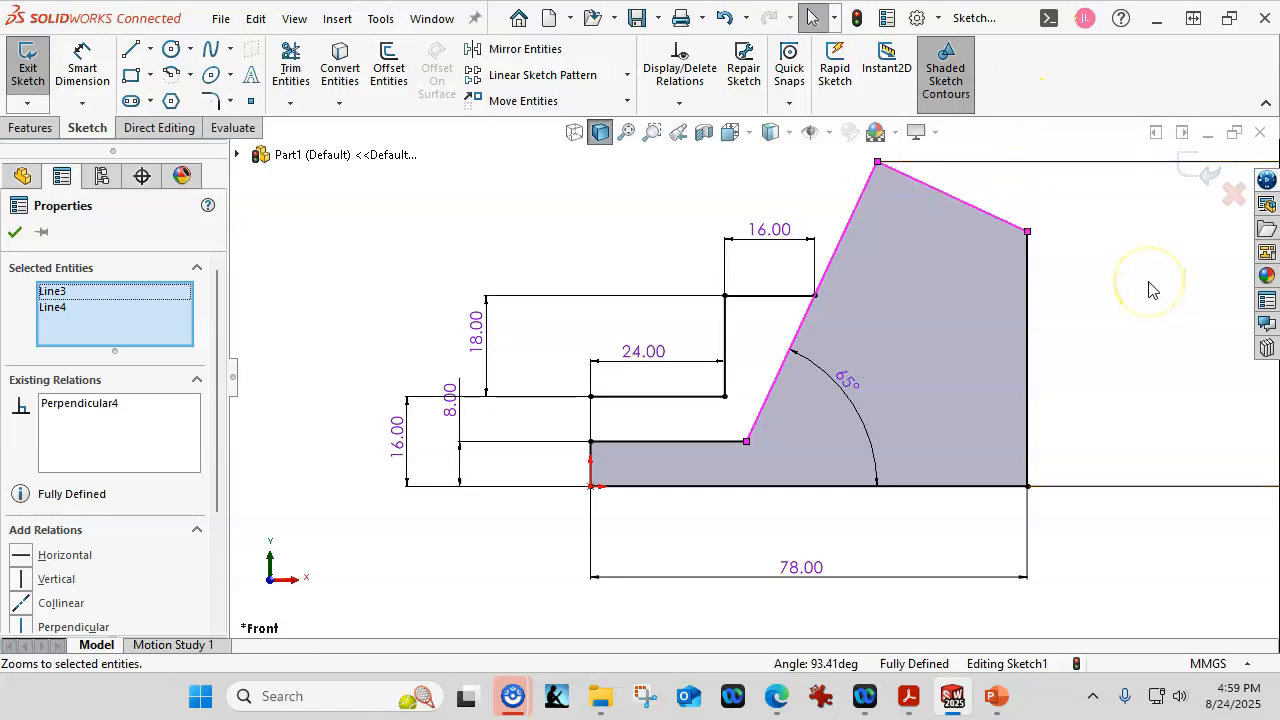
{"action": "left_click", "coordinate": [1148, 220]}
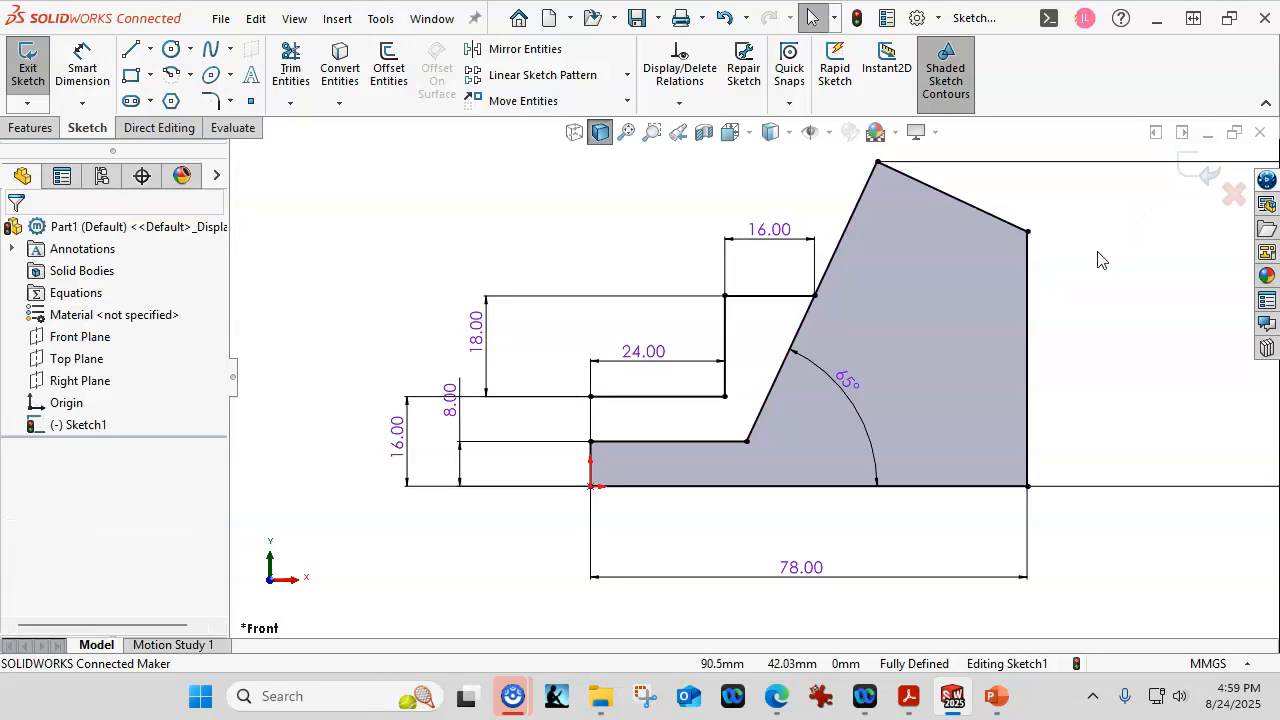
{"action": "left_click", "coordinate": [1085, 285]}
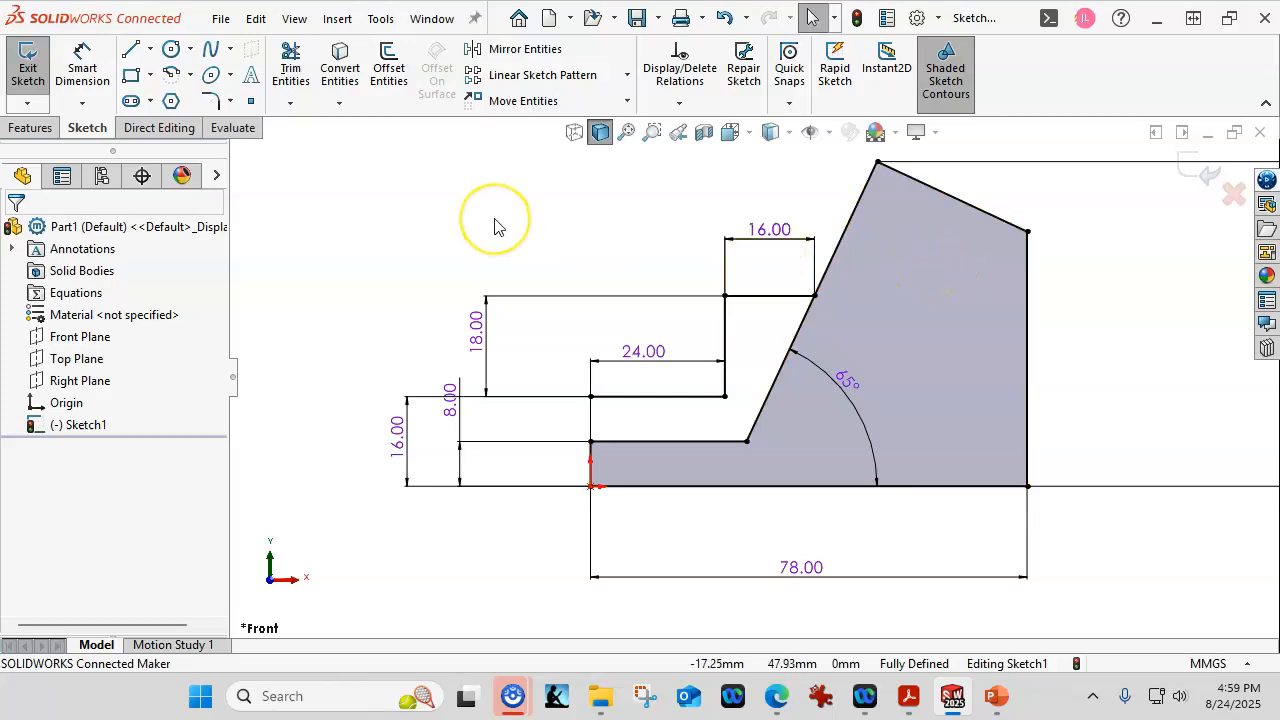
Sketch a three-line open slot running down from the sloping top line, about 33 mm deep and 5.6 mm wide at its closed end
{"action": "left_click", "coordinate": [130, 49]}
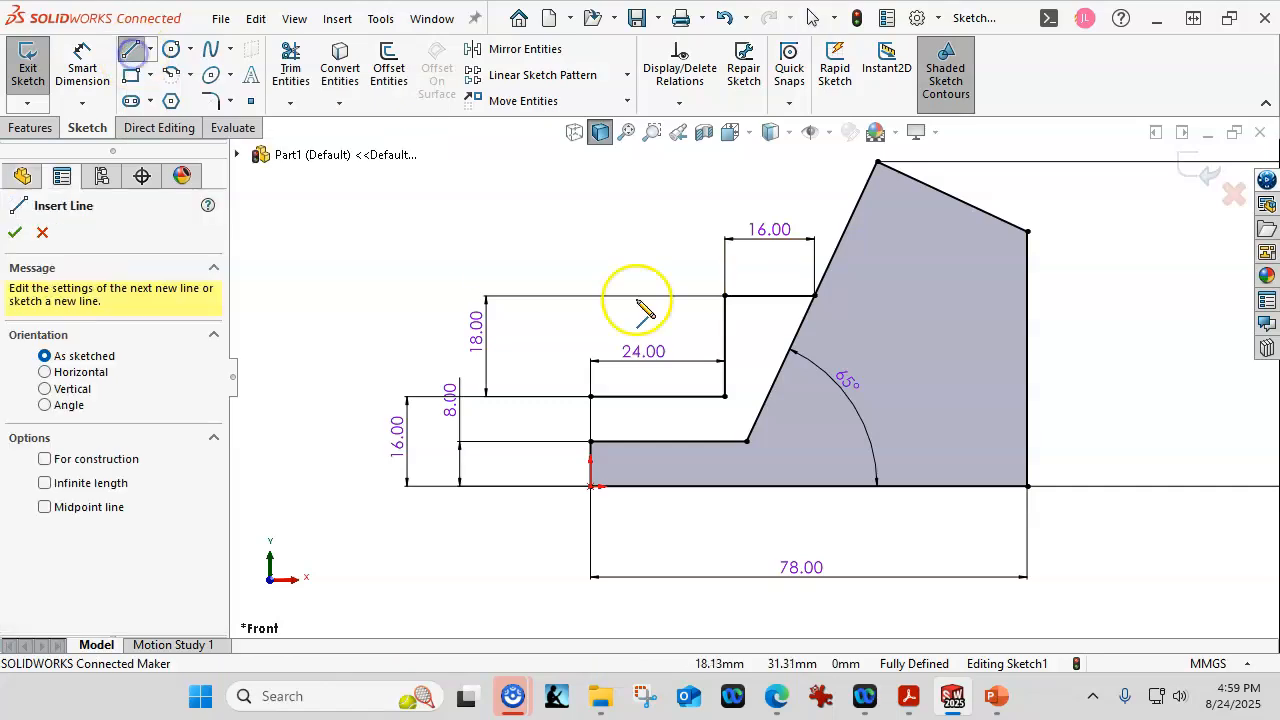
{"action": "left_click", "coordinate": [984, 214]}
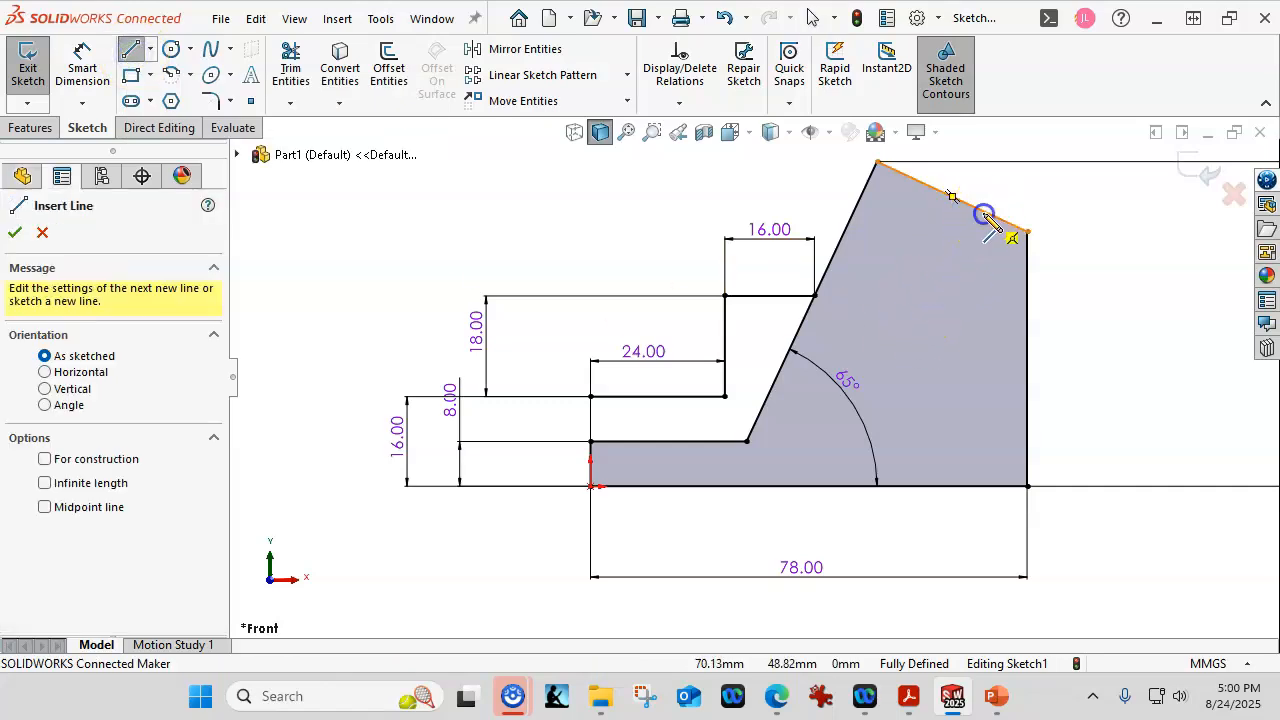
{"action": "left_click", "coordinate": [984, 214]}
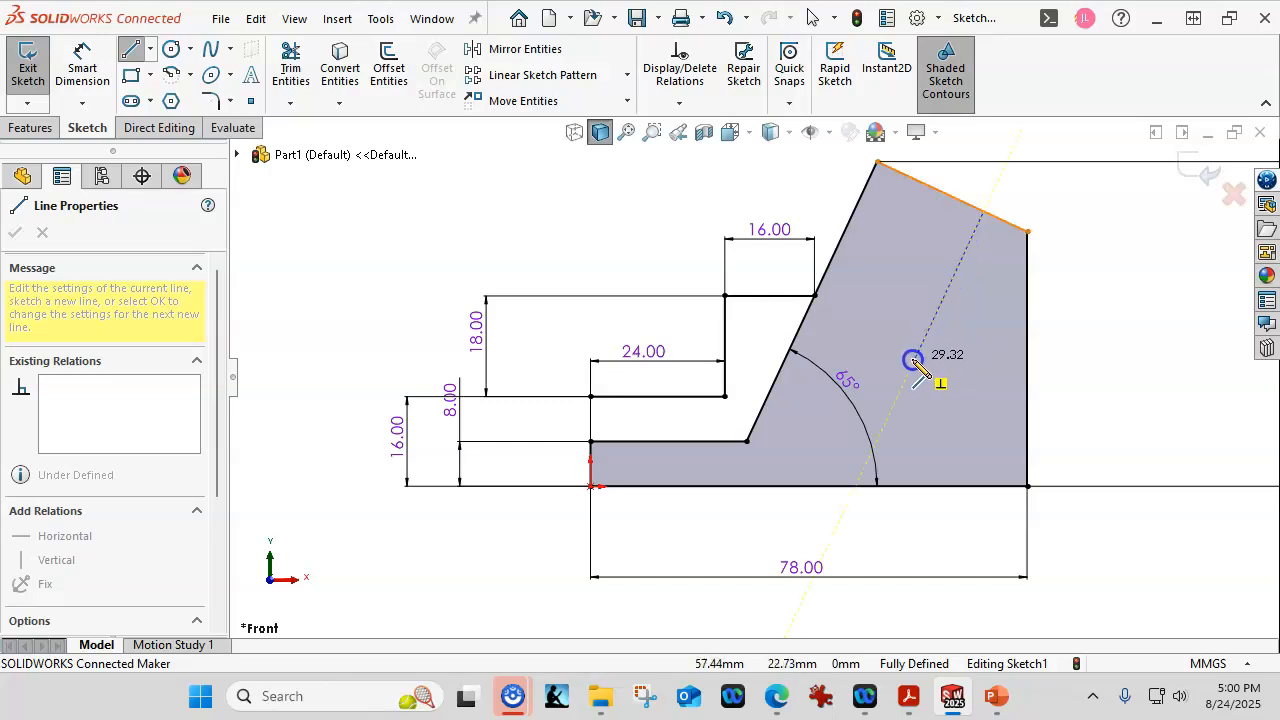
{"action": "left_click", "coordinate": [908, 381]}
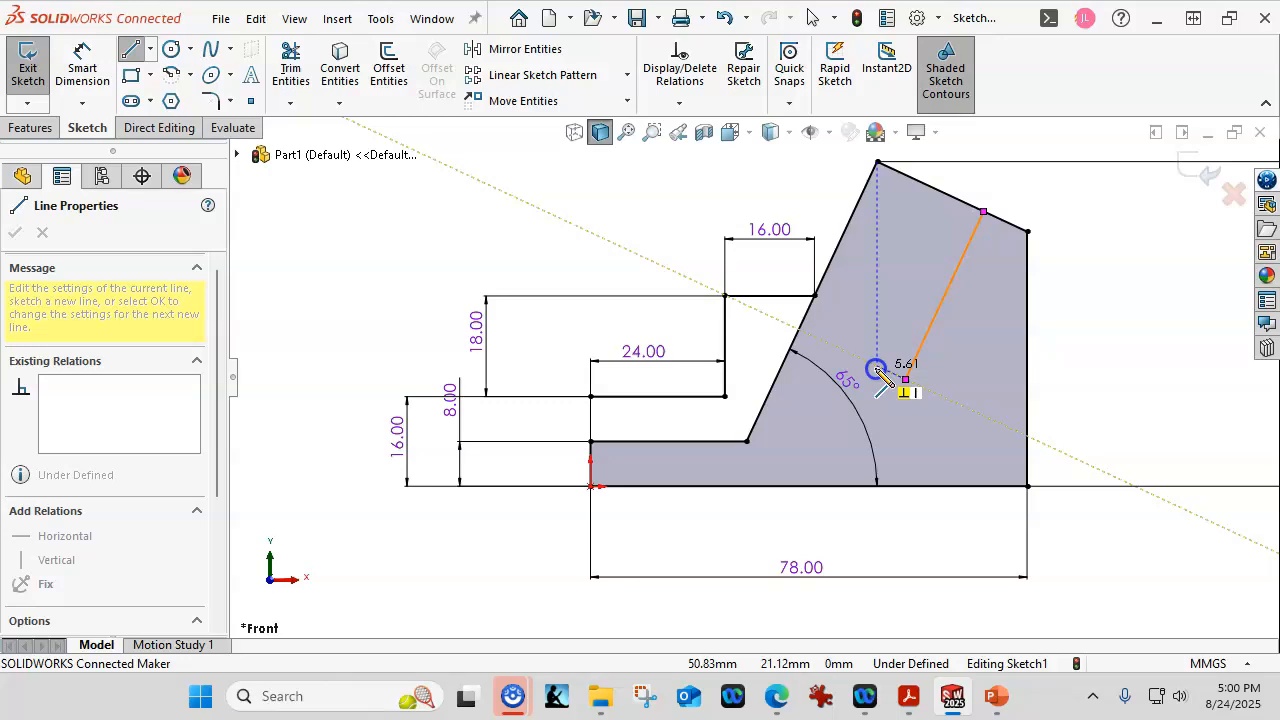
{"action": "left_click", "coordinate": [877, 370]}
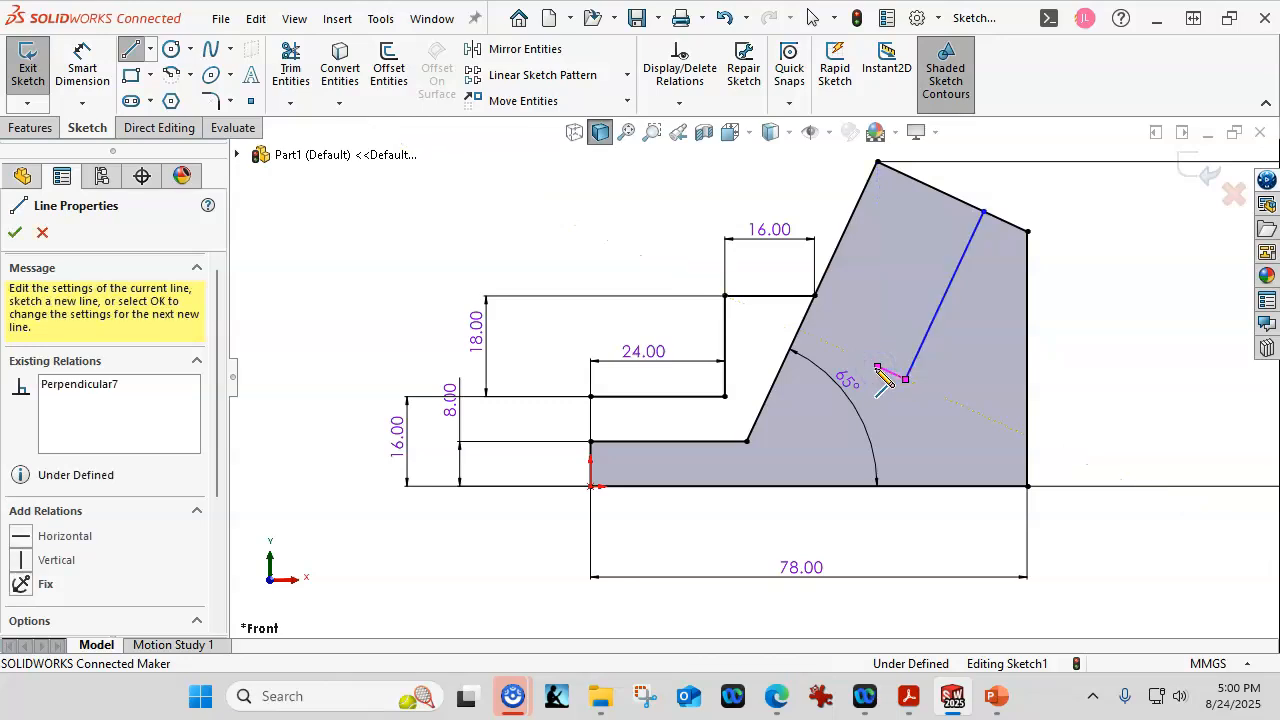
{"action": "left_click_drag", "start_coordinate": [224, 367], "coordinate": [225, 456]}
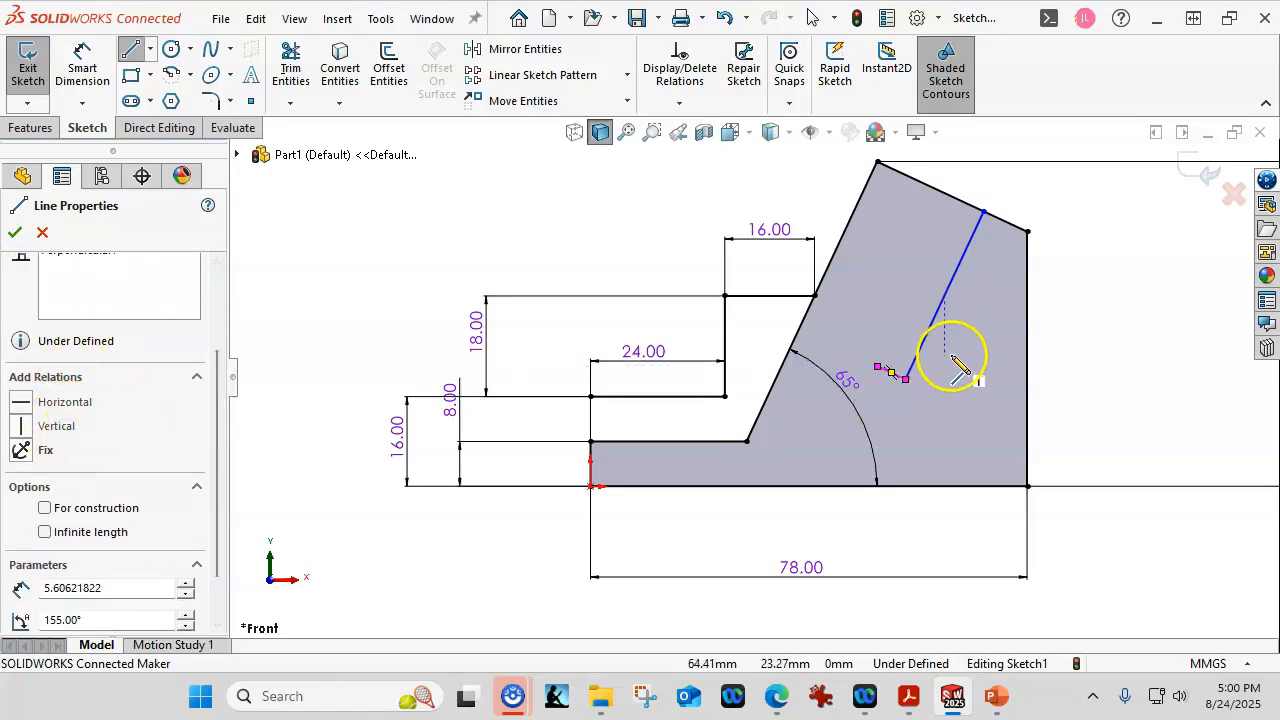
{"action": "mouse_move", "coordinate": [873, 367]}
{"action": "left_mouse_down"}
{"action": "mouse_move", "coordinate": [951, 206]}
{"action": "mouse_move", "coordinate": [965, 208]}
{"action": "mouse_move", "coordinate": [937, 194]}
{"action": "left_mouse_up"}
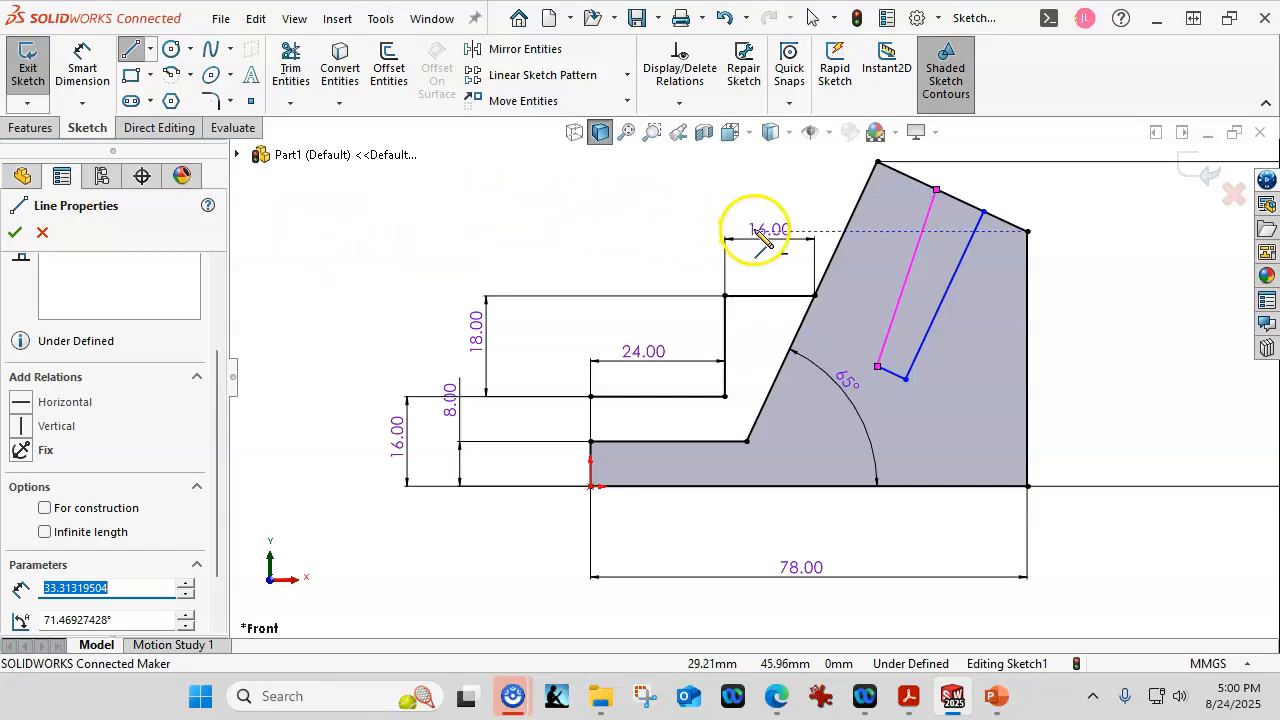
{"action": "key", "text": "Escape"}
{"action": "left_click", "coordinate": [673, 220]}
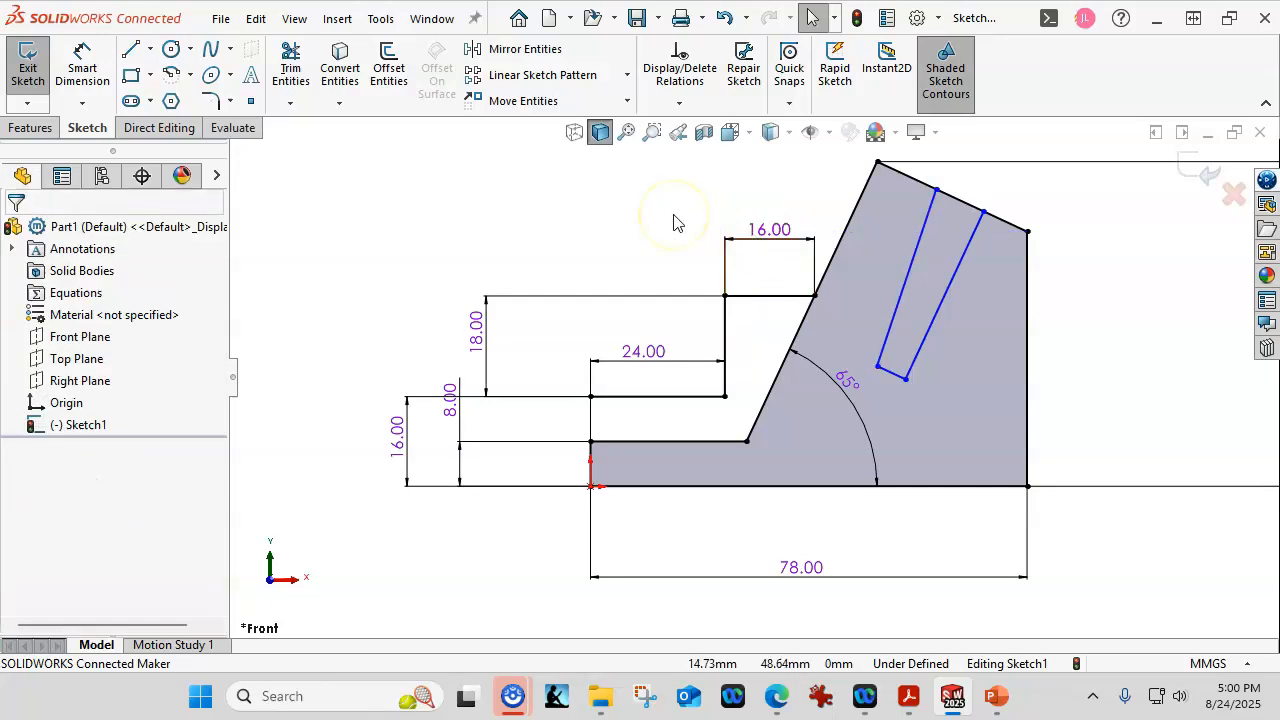
Make the two long side lines of the slot parallel
{"action": "left_click", "coordinate": [904, 283]}
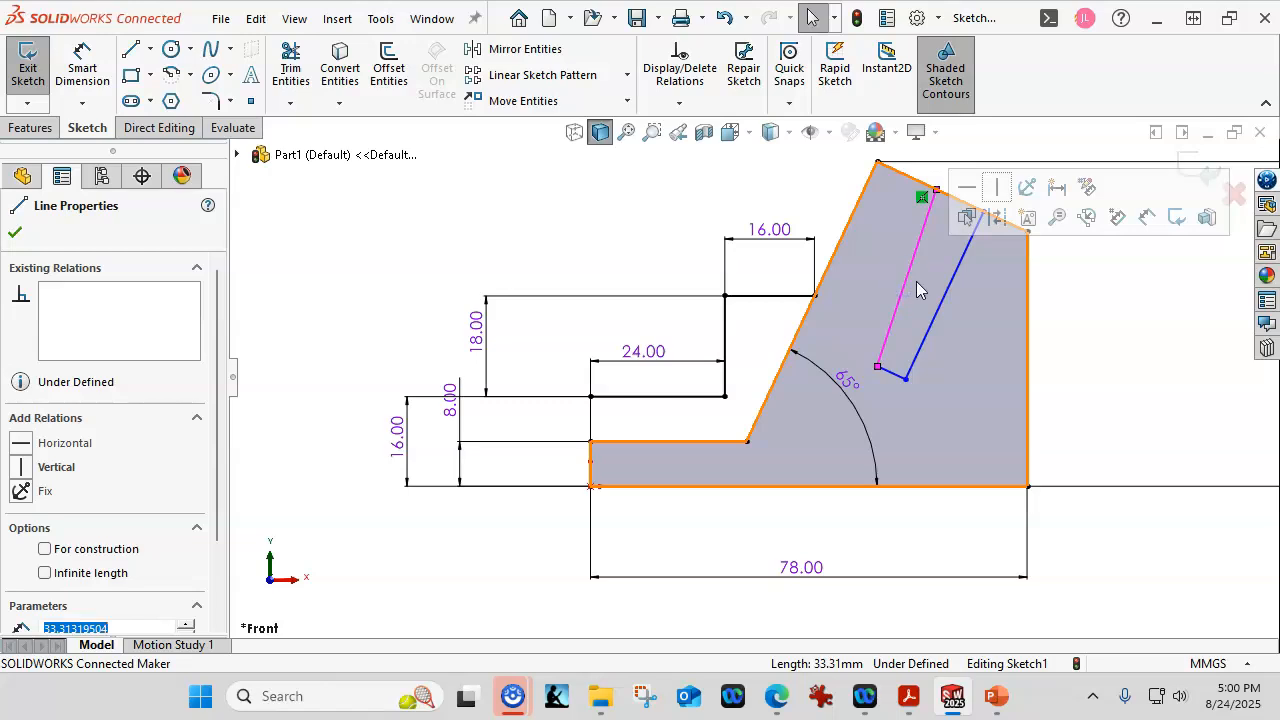
{"action": "left_click", "coordinate": [943, 291], "text": "ctrl"}
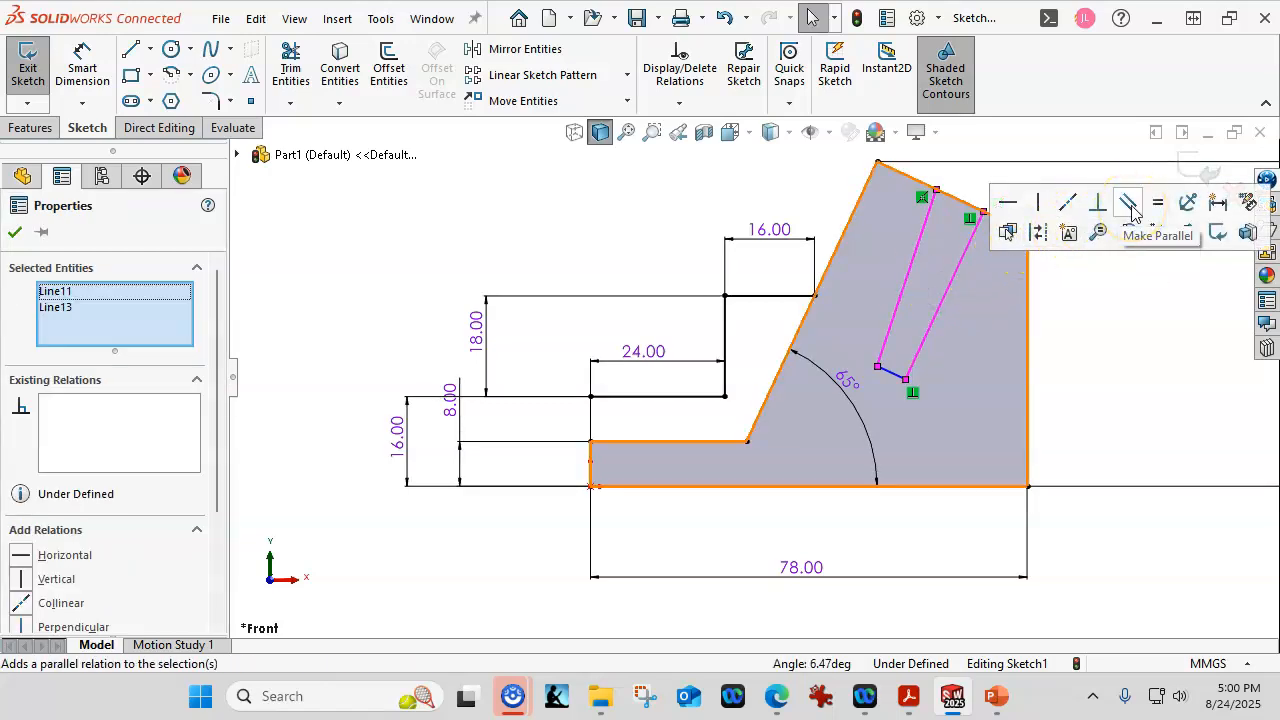
{"action": "left_click_drag", "start_coordinate": [217, 362], "coordinate": [246, 494]}
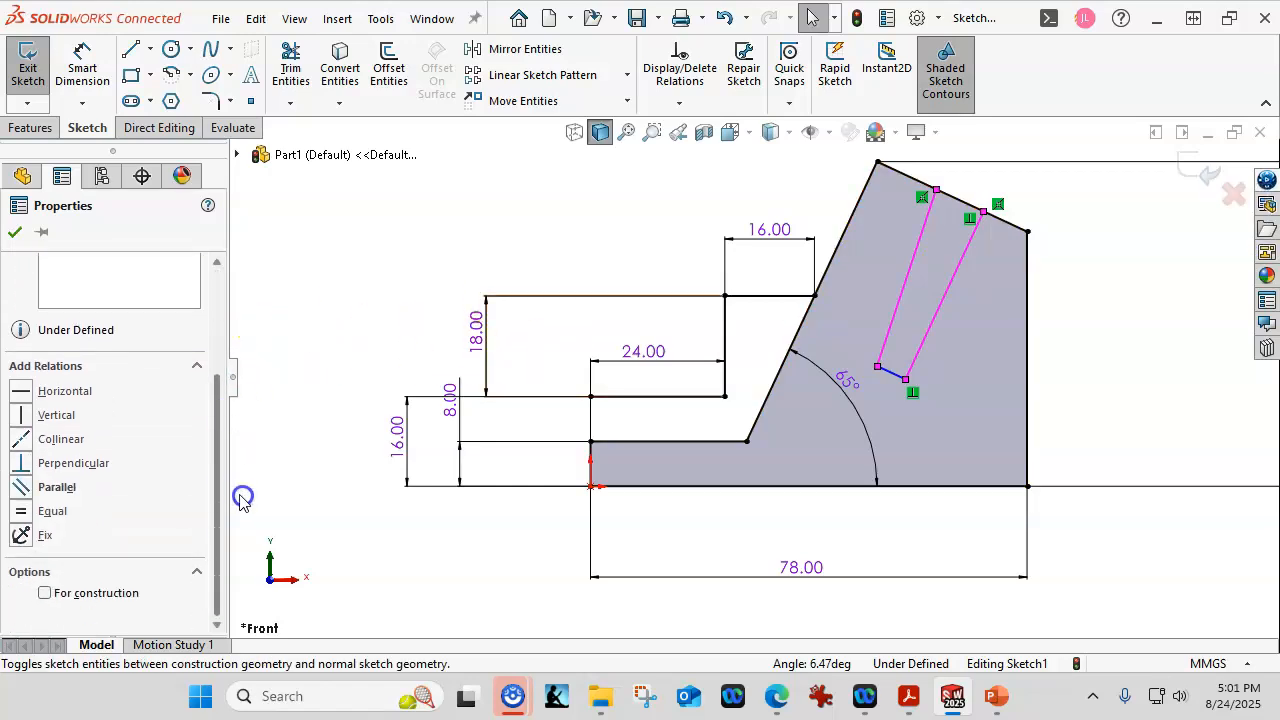
{"action": "left_click", "coordinate": [20, 489]}
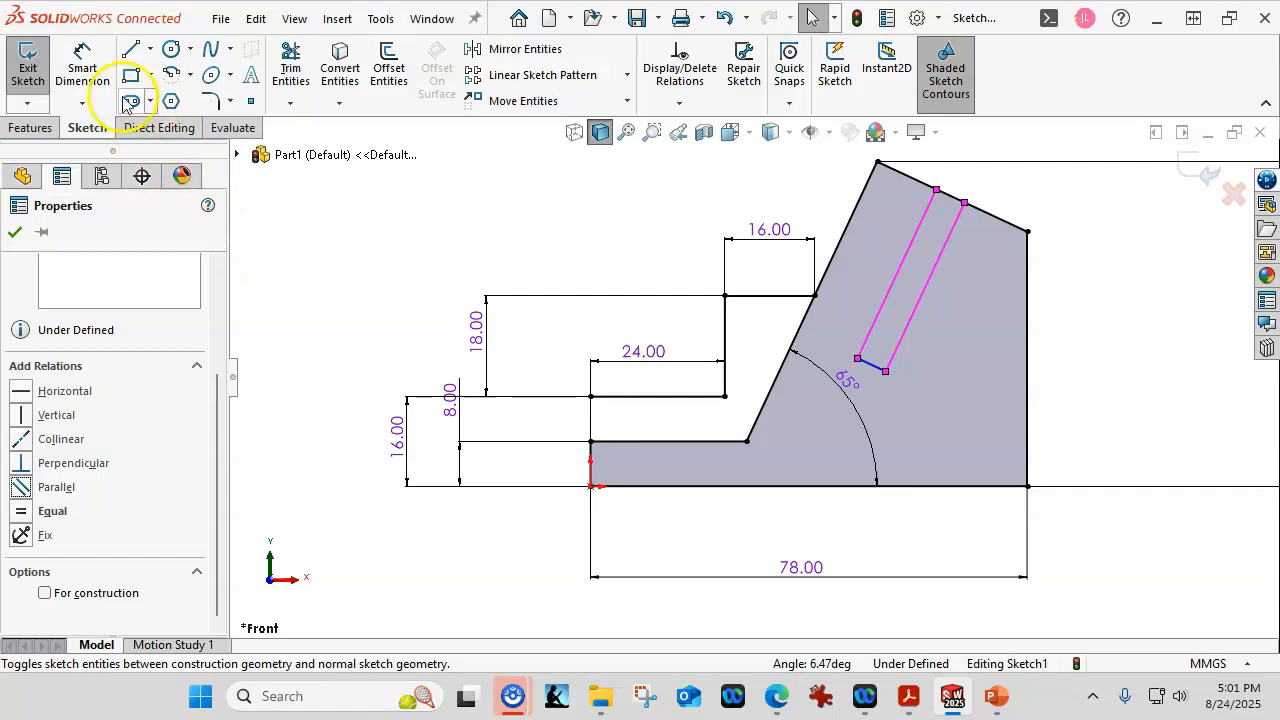
Dimension the length of the slot's lower long side line as 36 mm
{"action": "left_click", "coordinate": [82, 62]}
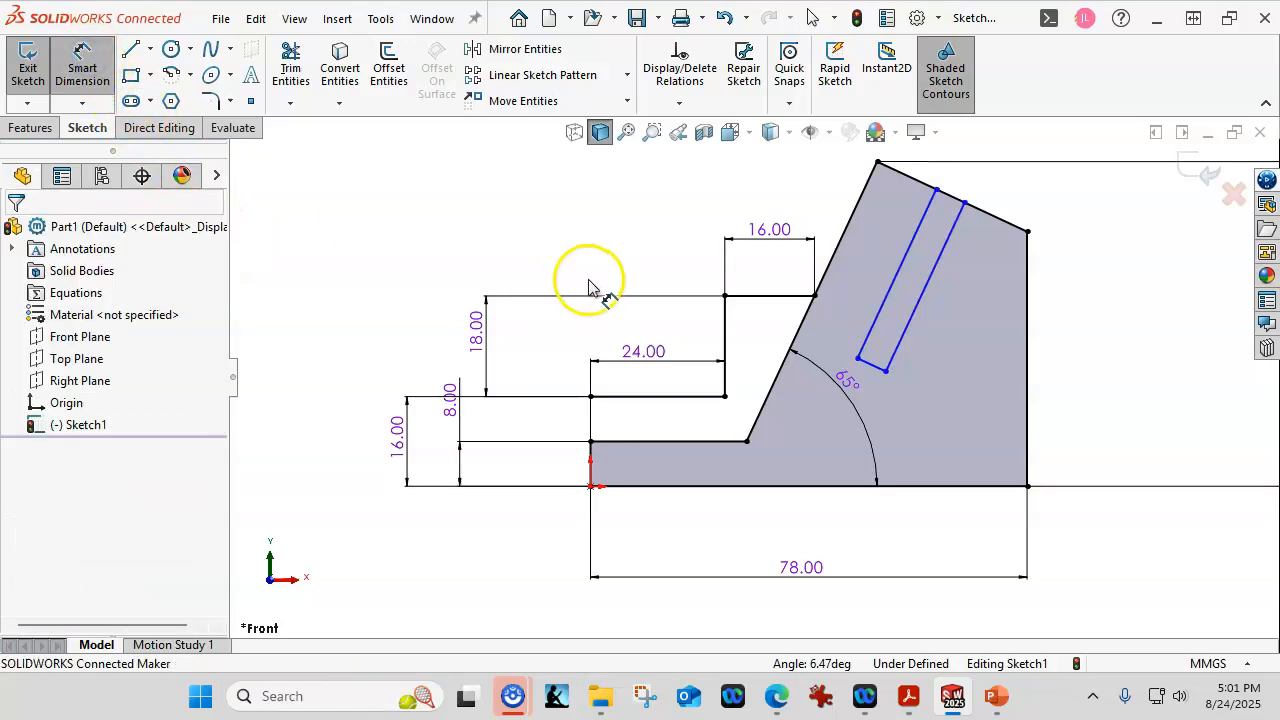
{"action": "left_click", "coordinate": [909, 323]}
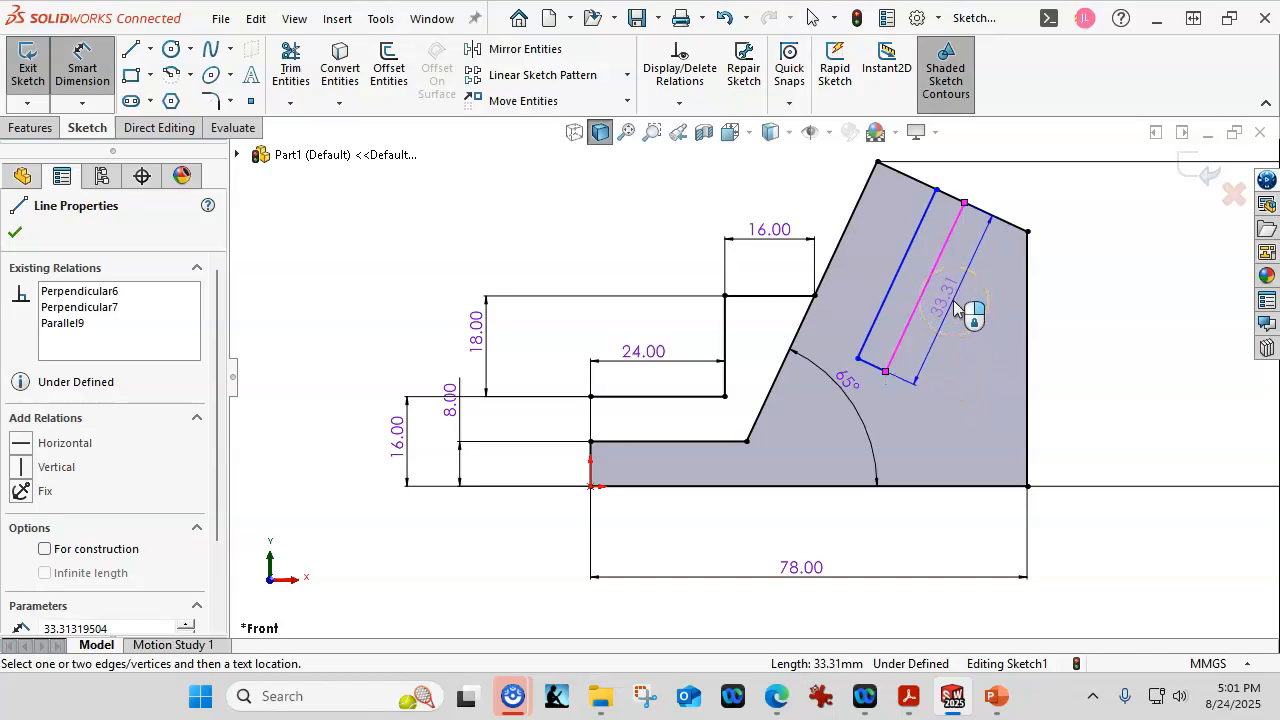
{"action": "left_click", "coordinate": [955, 308]}
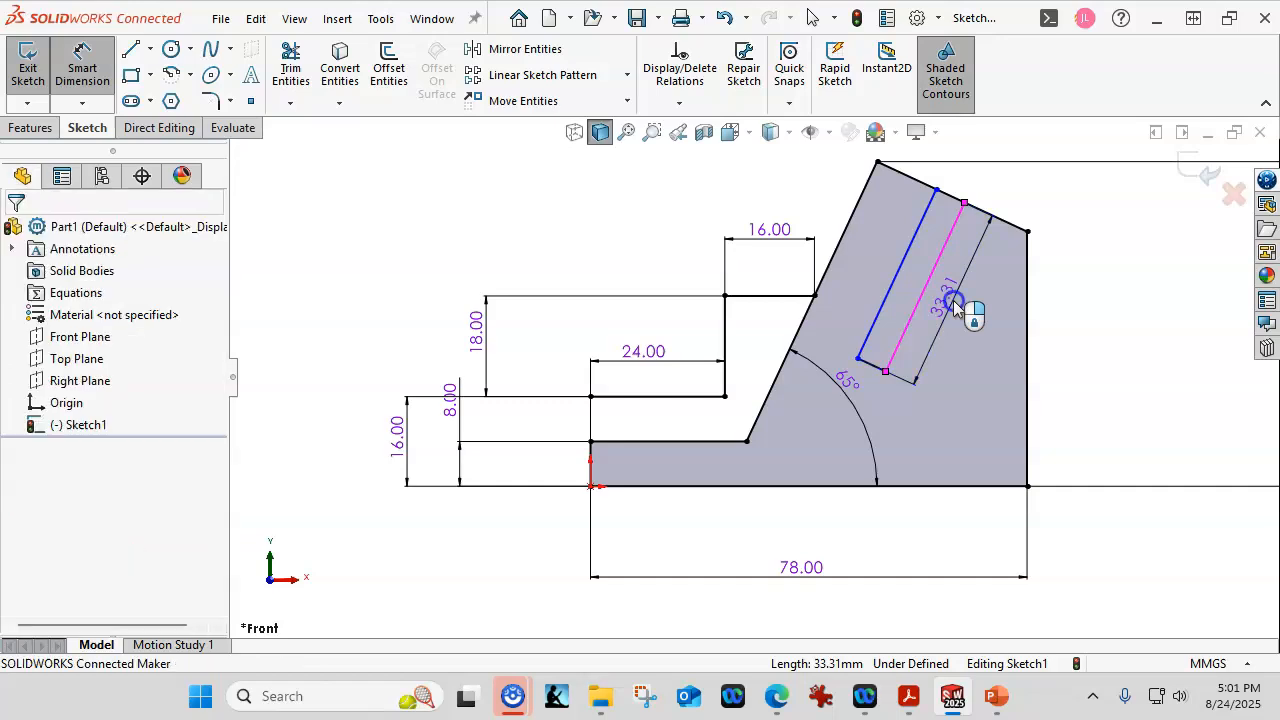
{"action": "type", "text": "6"}
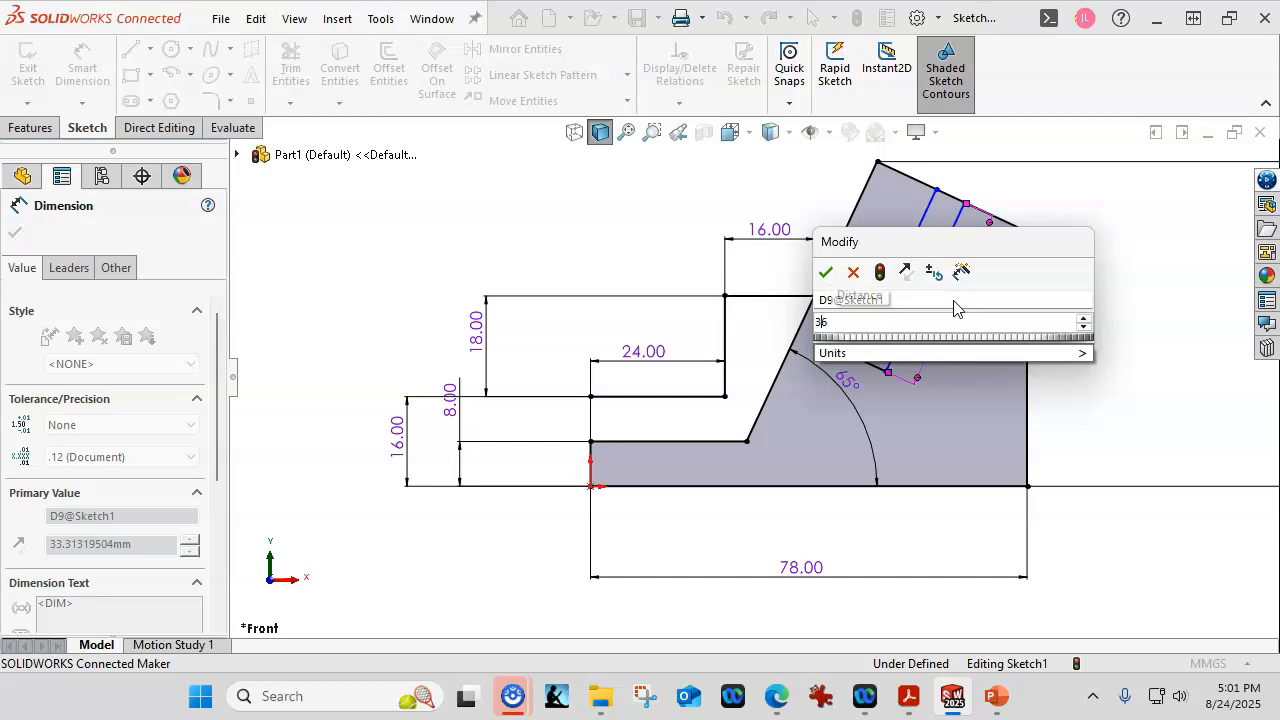
{"action": "key", "text": "Return"}
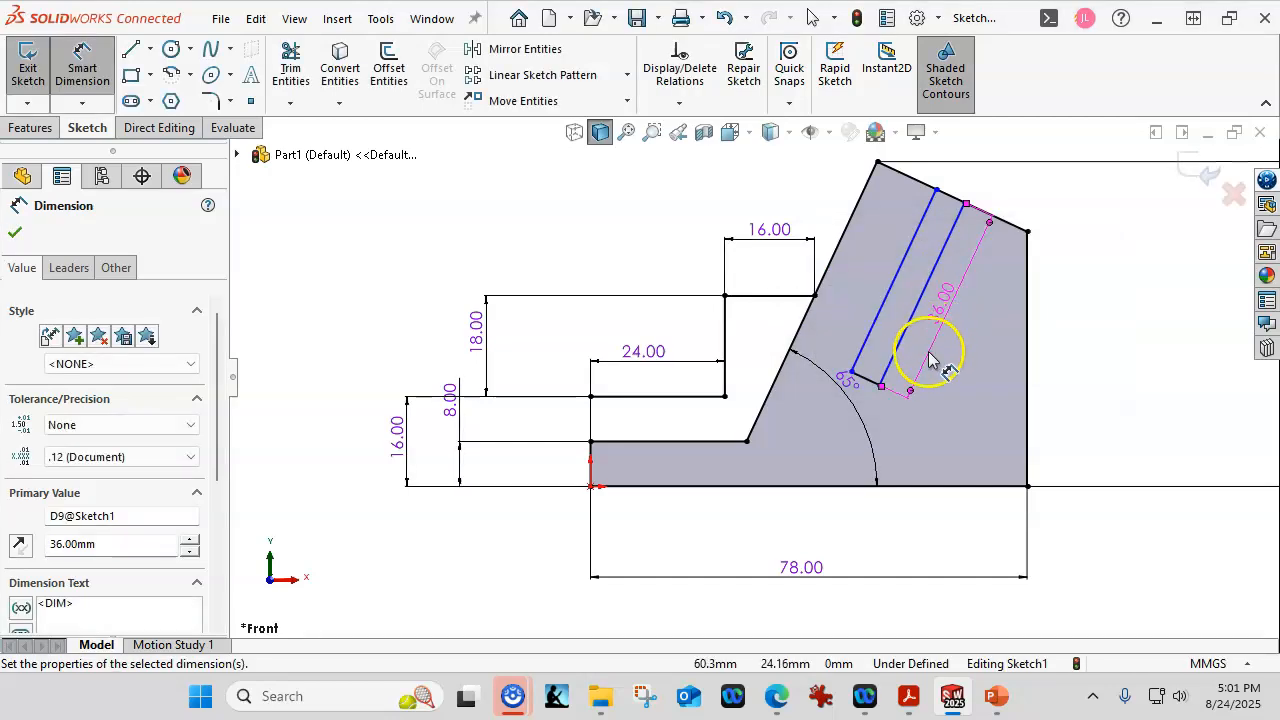
Try to dimension the slot's closed end, and undo it along with the moved angle dimension and the 36 mm slot length
{"action": "mouse_move", "coordinate": [849, 388]}
{"action": "left_mouse_down"}
{"action": "mouse_move", "coordinate": [820, 449]}
{"action": "mouse_move", "coordinate": [822, 438]}
{"action": "left_mouse_up"}
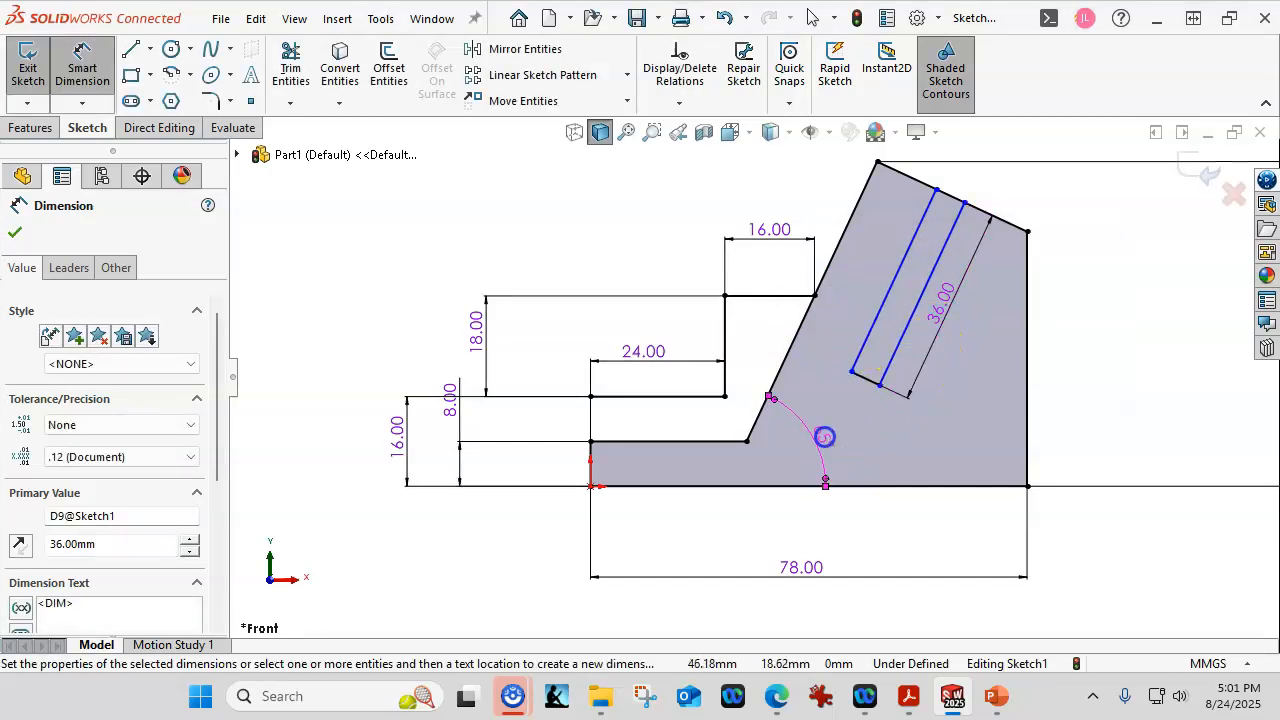
{"action": "left_click", "coordinate": [866, 390]}
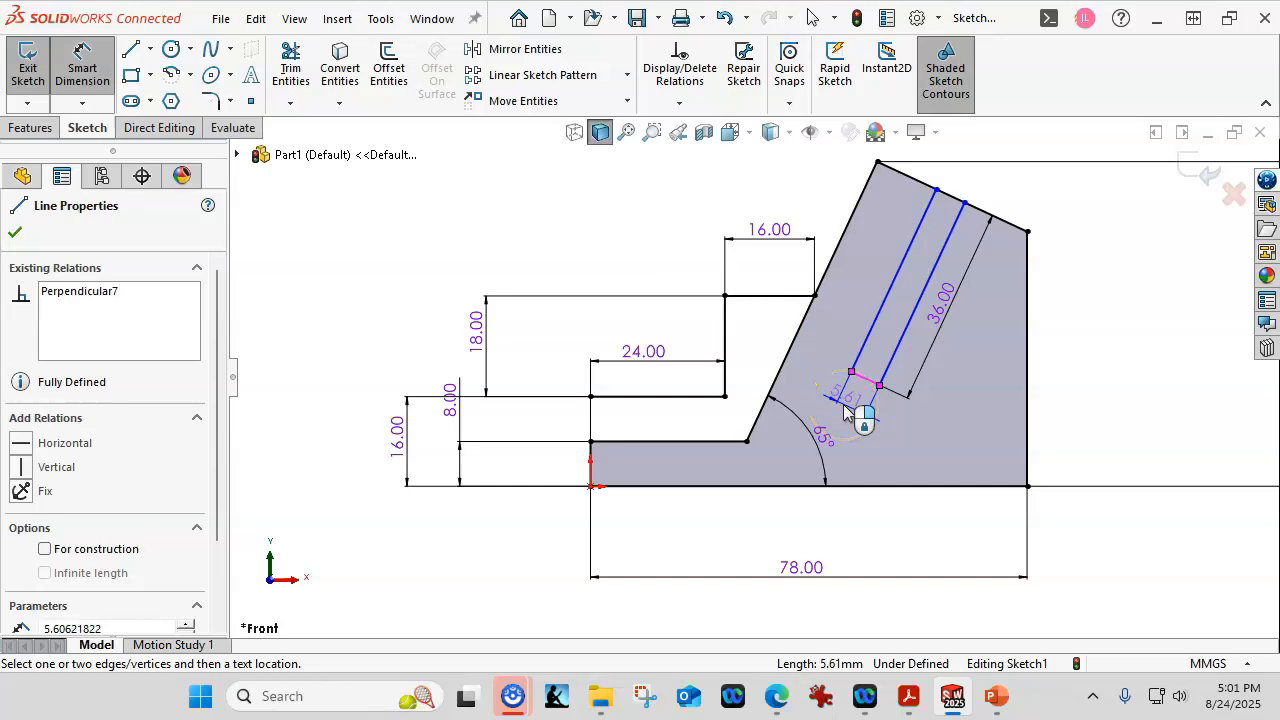
{"action": "left_click", "coordinate": [920, 434]}
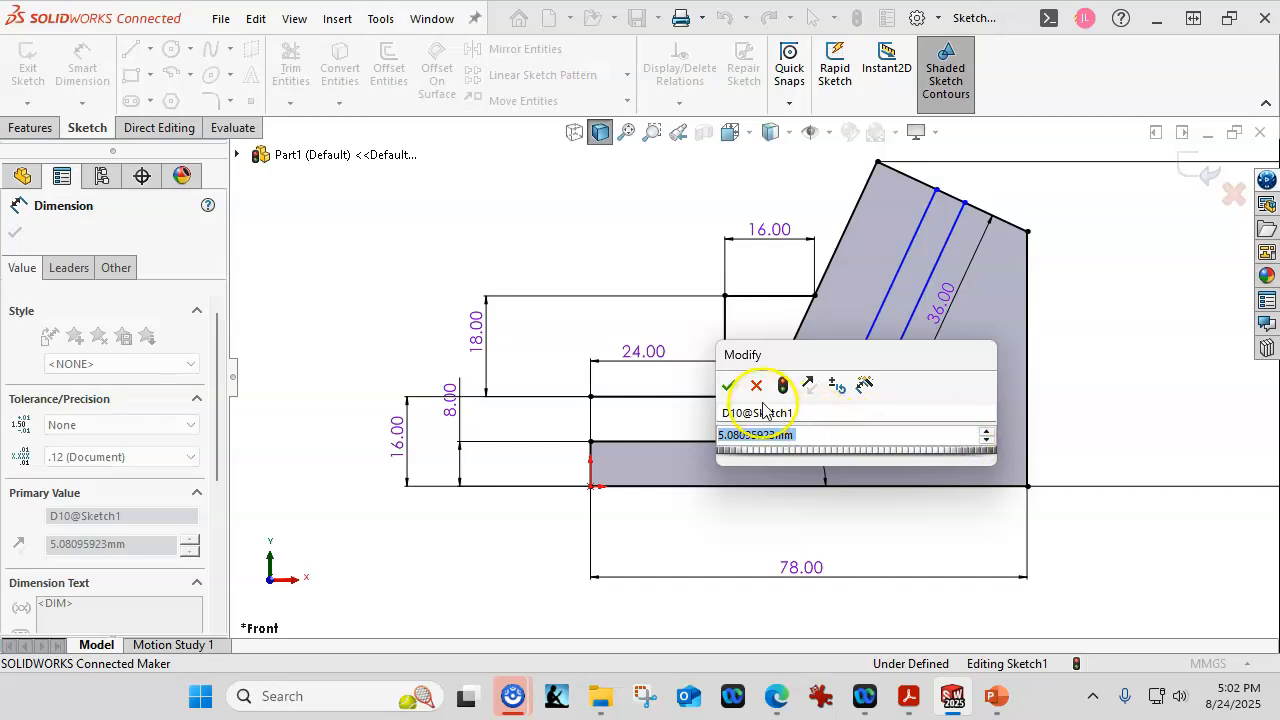
{"action": "left_click", "coordinate": [729, 385]}
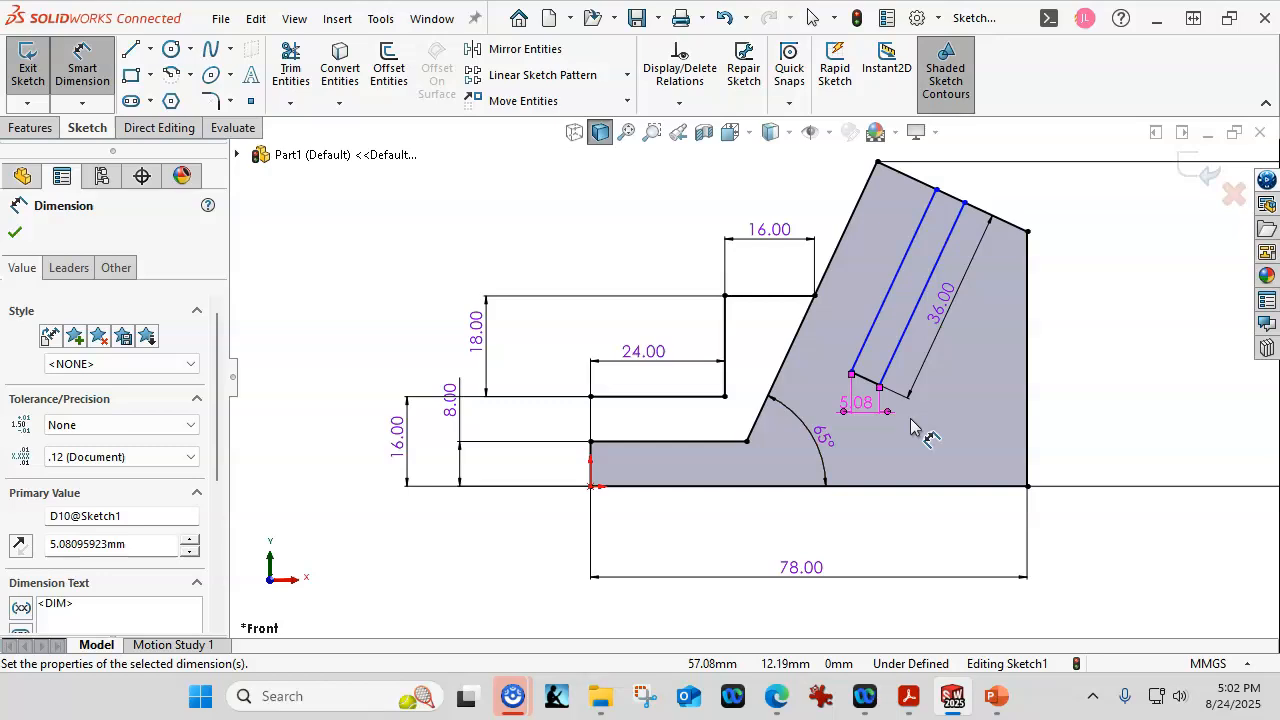
{"action": "key", "text": "Escape"}
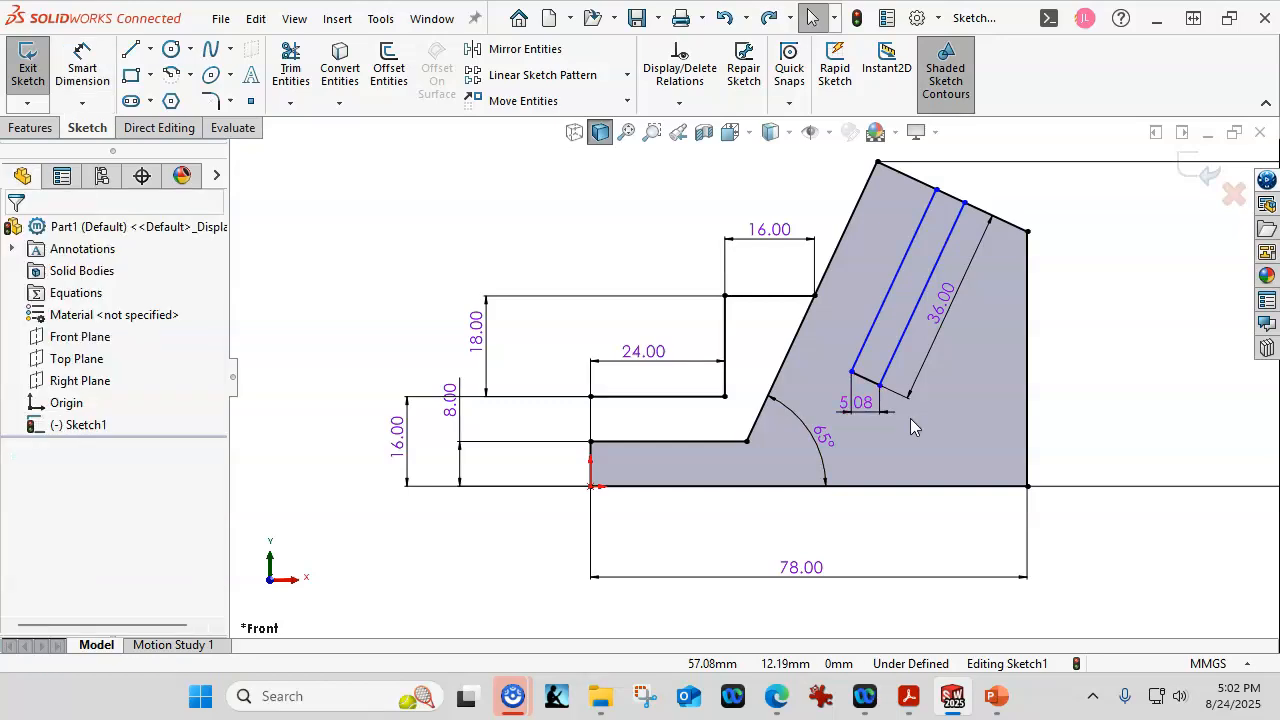
{"action": "key", "text": "ctrl+z"}
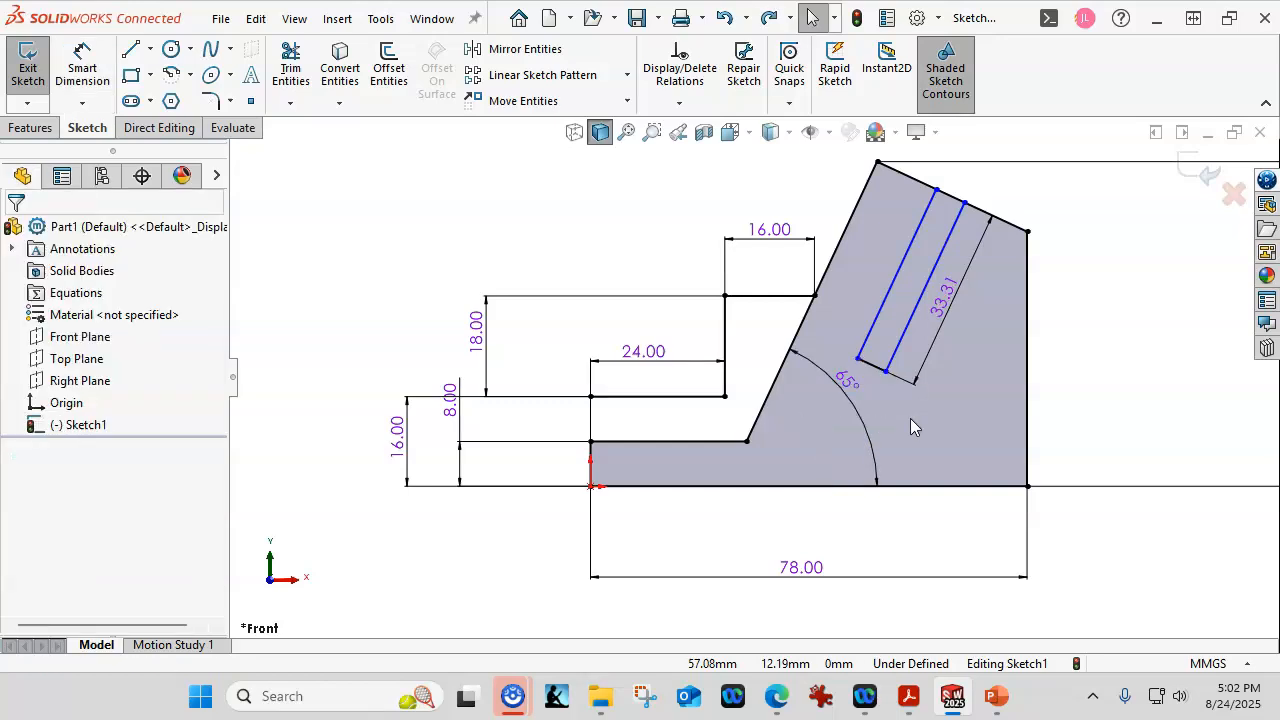
Dimension the slot's closed end, aligned with its short line, as 5 mm
{"action": "left_click", "coordinate": [62, 68]}
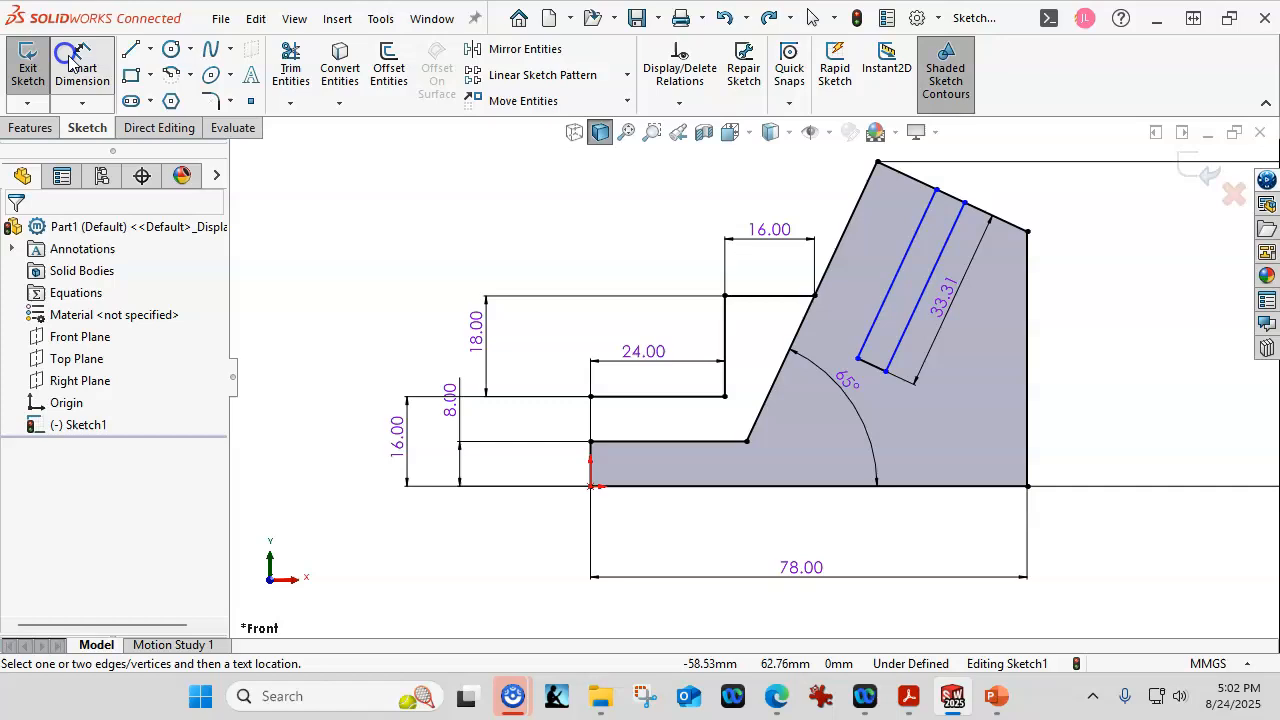
{"action": "left_click", "coordinate": [871, 367]}
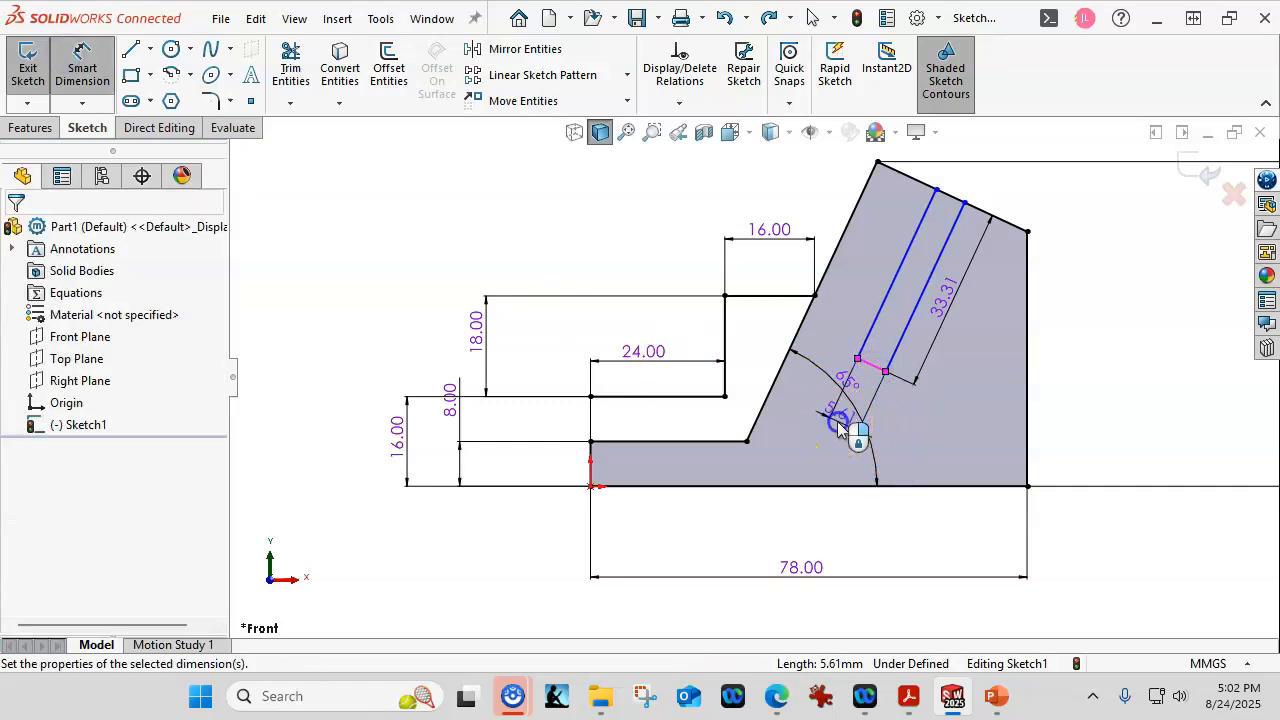
{"action": "left_click", "coordinate": [838, 425]}
{"action": "type", "text": "5"}
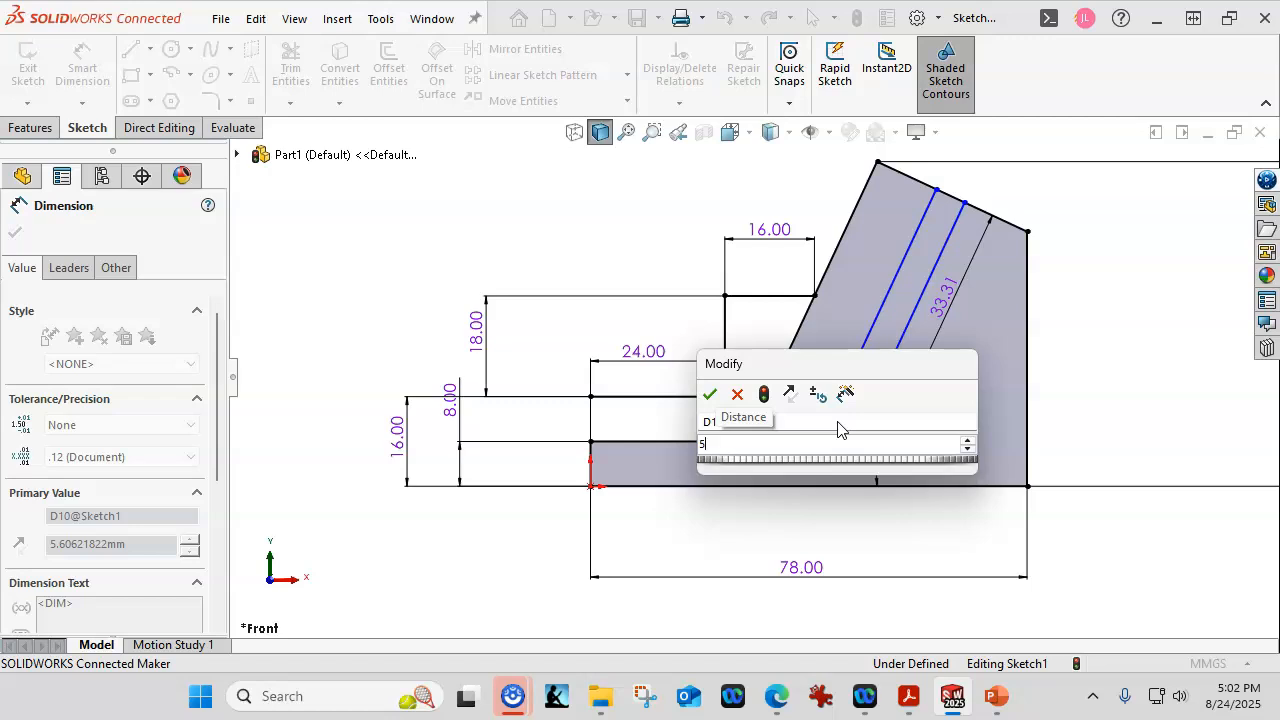
{"action": "key", "text": "Return"}
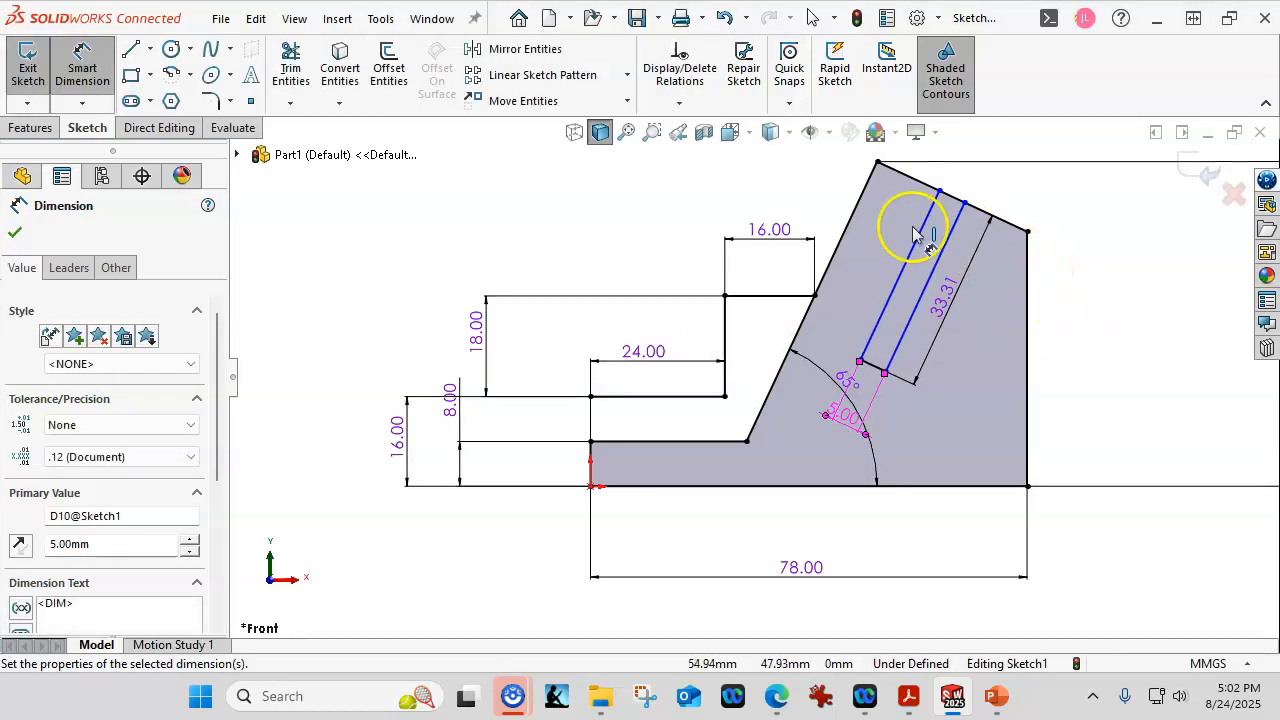
Dimension the distance between the long slanted line and the nearer slot side as 15 mm, placed above the sloping top
{"action": "left_click", "coordinate": [852, 210]}
{"action": "left_click", "coordinate": [910, 251]}
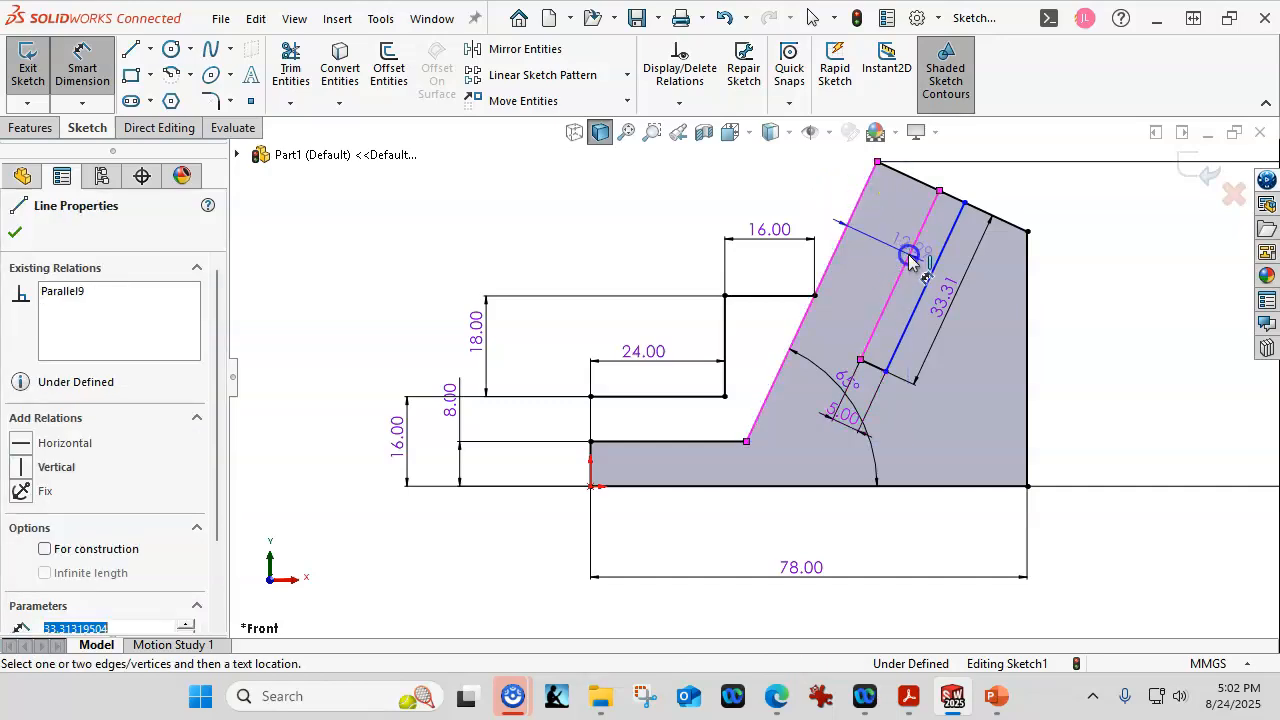
{"action": "scroll", "coordinate": [908, 215], "scroll_direction": "up", "scroll_amount": 2}
{"action": "left_click", "coordinate": [918, 186]}
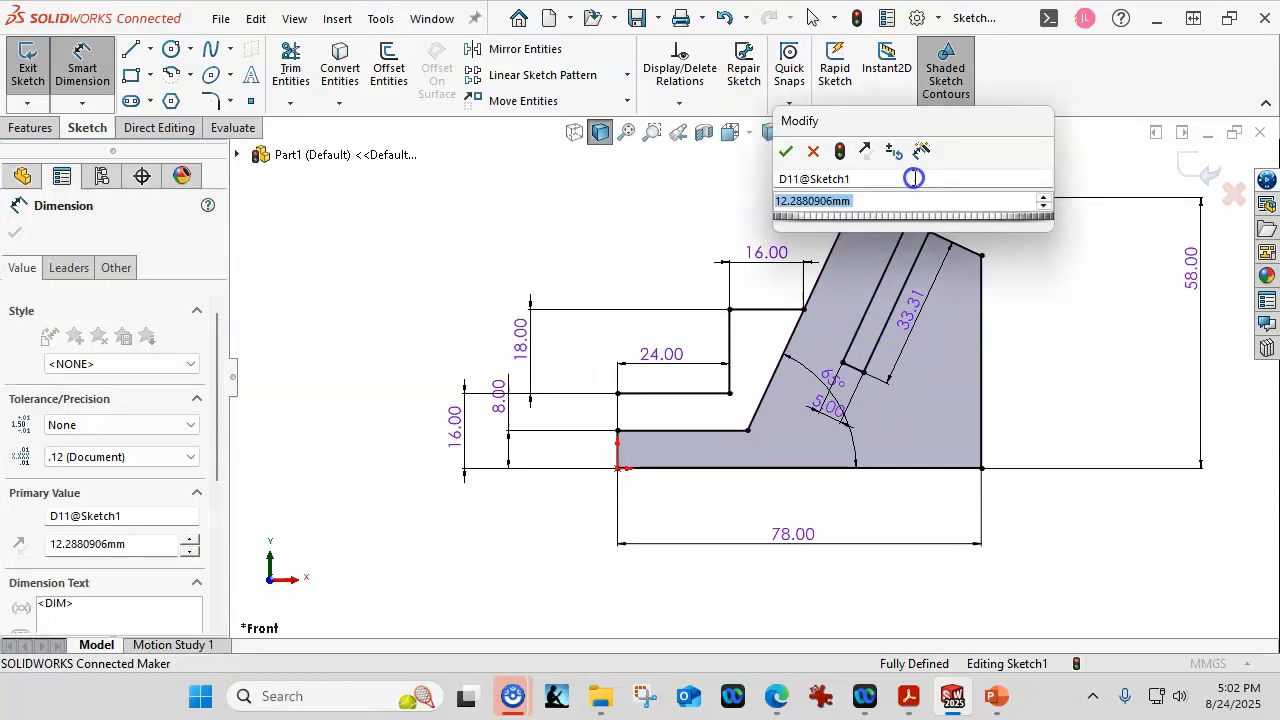
{"action": "type", "text": "15"}
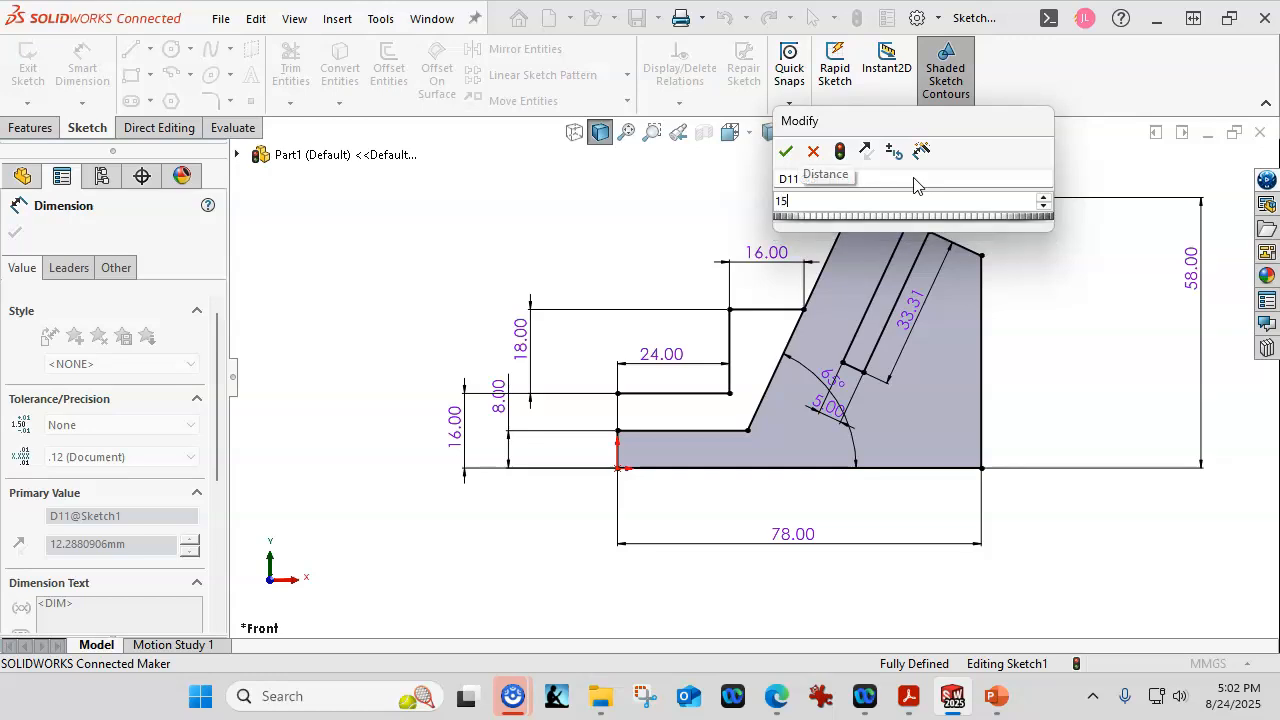
{"action": "key", "text": "Return"}
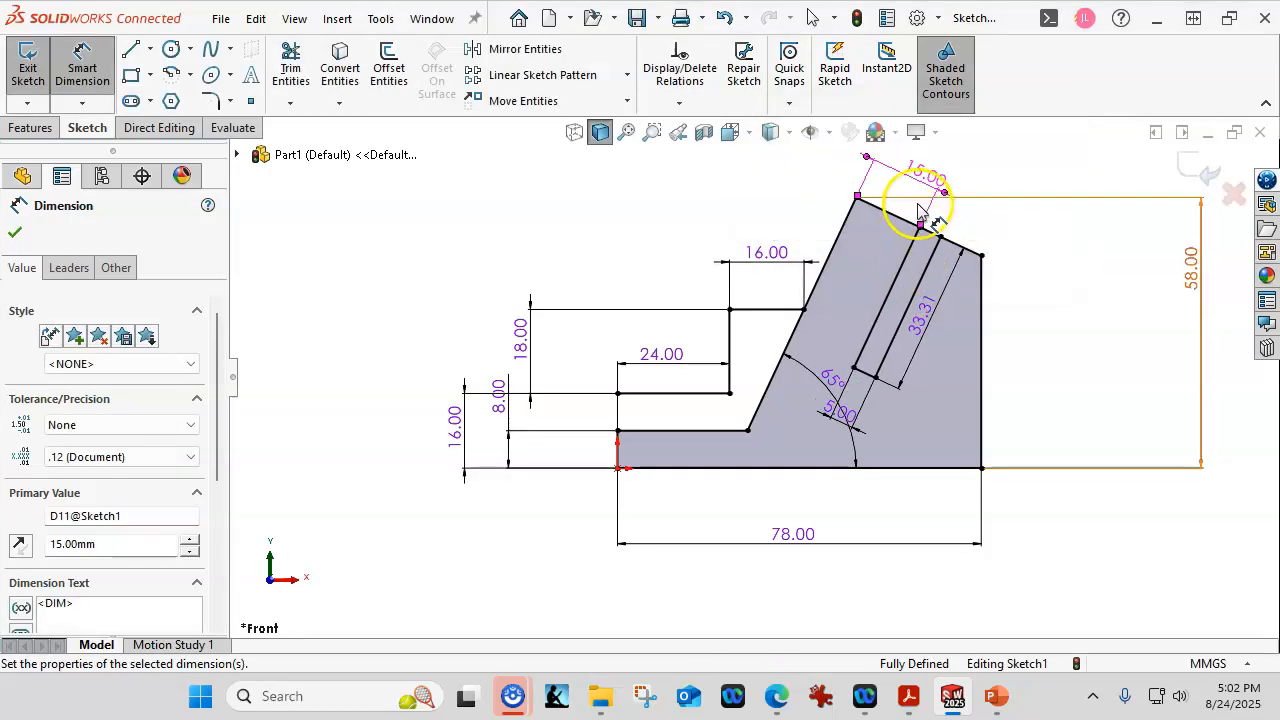
Tidy the dimension layout by moving the 65° angle closer to its corner and the 78 mm width closer to the base line
{"action": "mouse_move", "coordinate": [825, 372]}
{"action": "left_mouse_down"}
{"action": "mouse_move", "coordinate": [797, 418]}
{"action": "mouse_move", "coordinate": [808, 420]}
{"action": "left_mouse_up"}
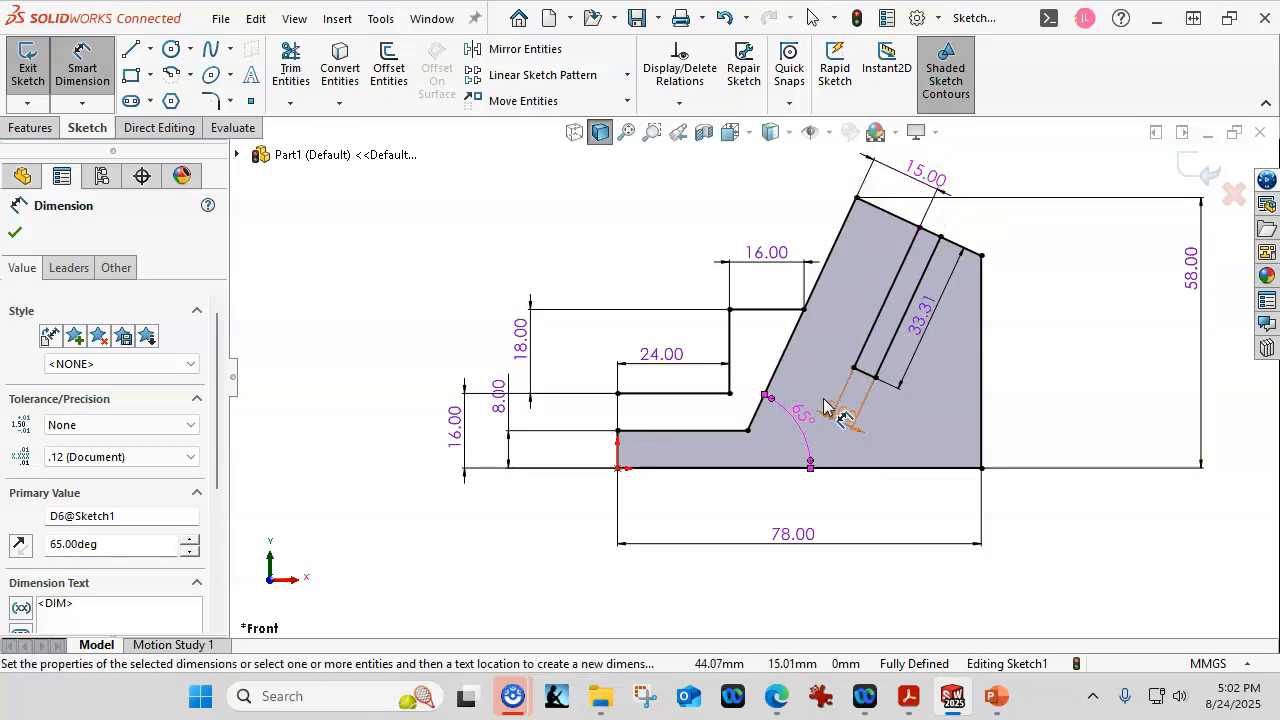
{"action": "scroll", "coordinate": [1008, 357], "scroll_direction": "up", "scroll_amount": 2}
{"action": "scroll", "coordinate": [880, 277], "scroll_direction": "down", "scroll_amount": 3}
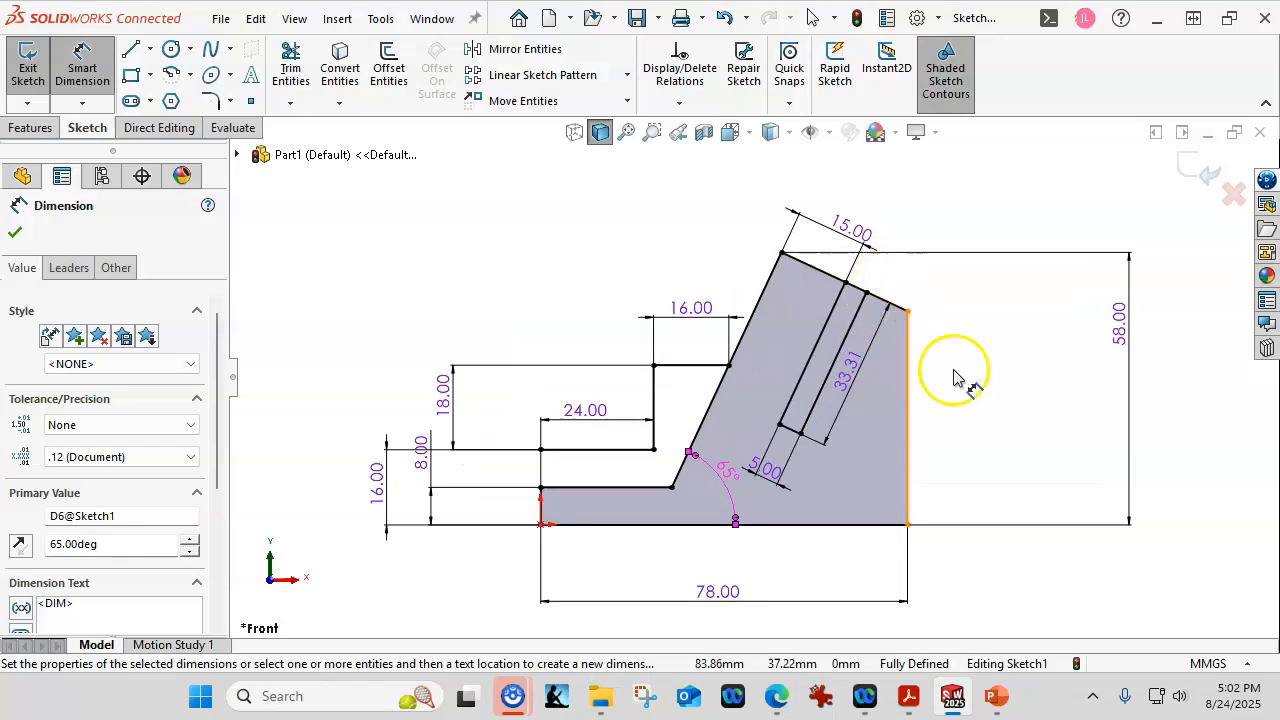
{"action": "left_click_drag", "start_coordinate": [723, 591], "coordinate": [723, 557]}
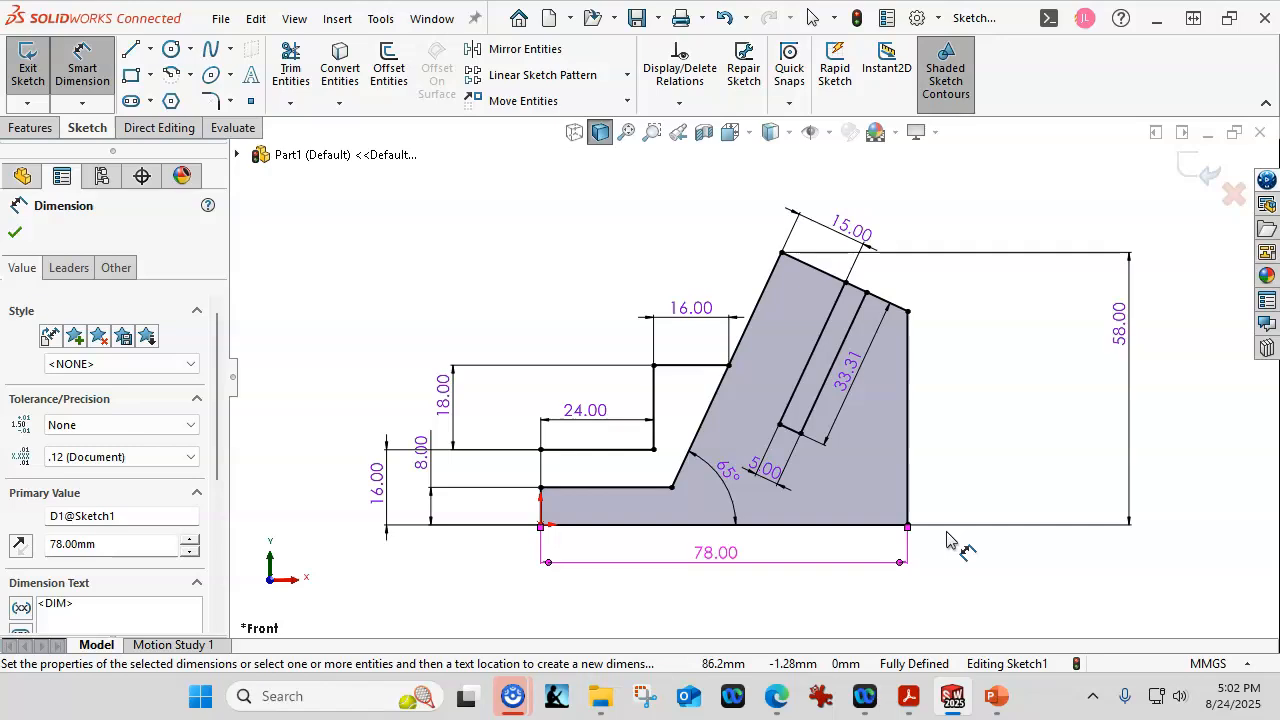
{"action": "left_click", "coordinate": [956, 541]}
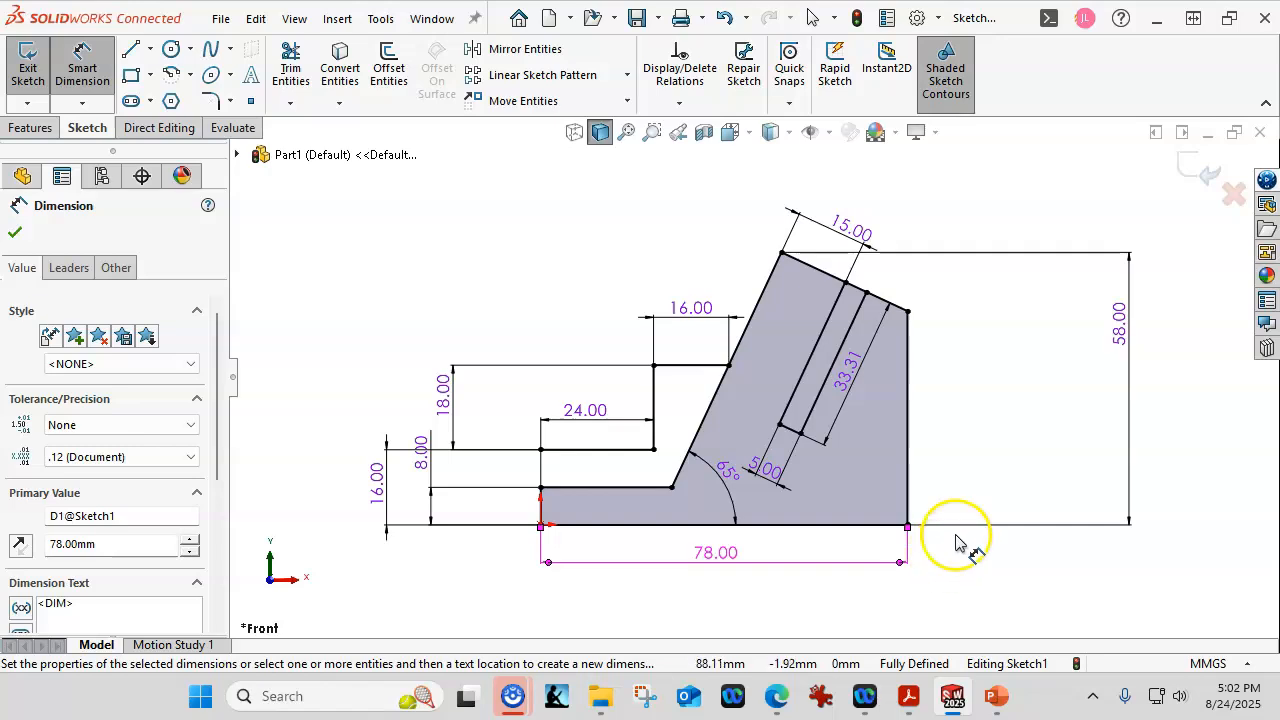
{"action": "left_click", "coordinate": [1005, 515]}
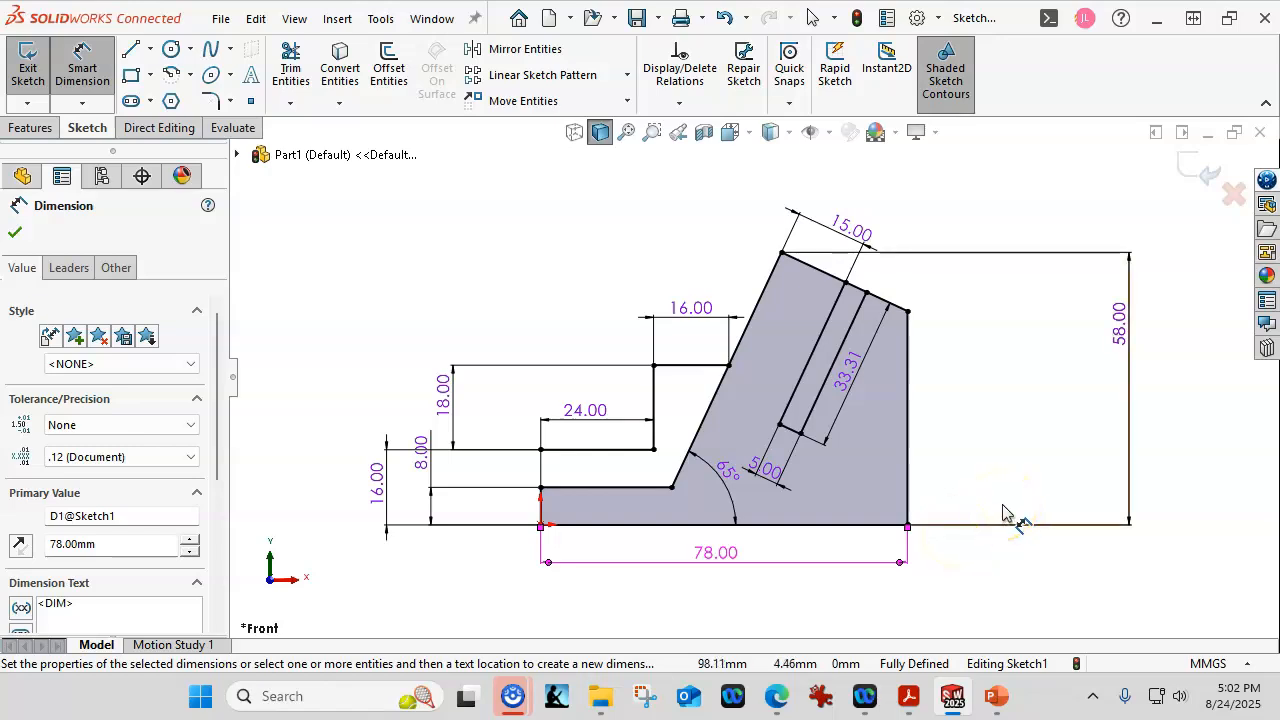
{"action": "left_click", "coordinate": [990, 503]}
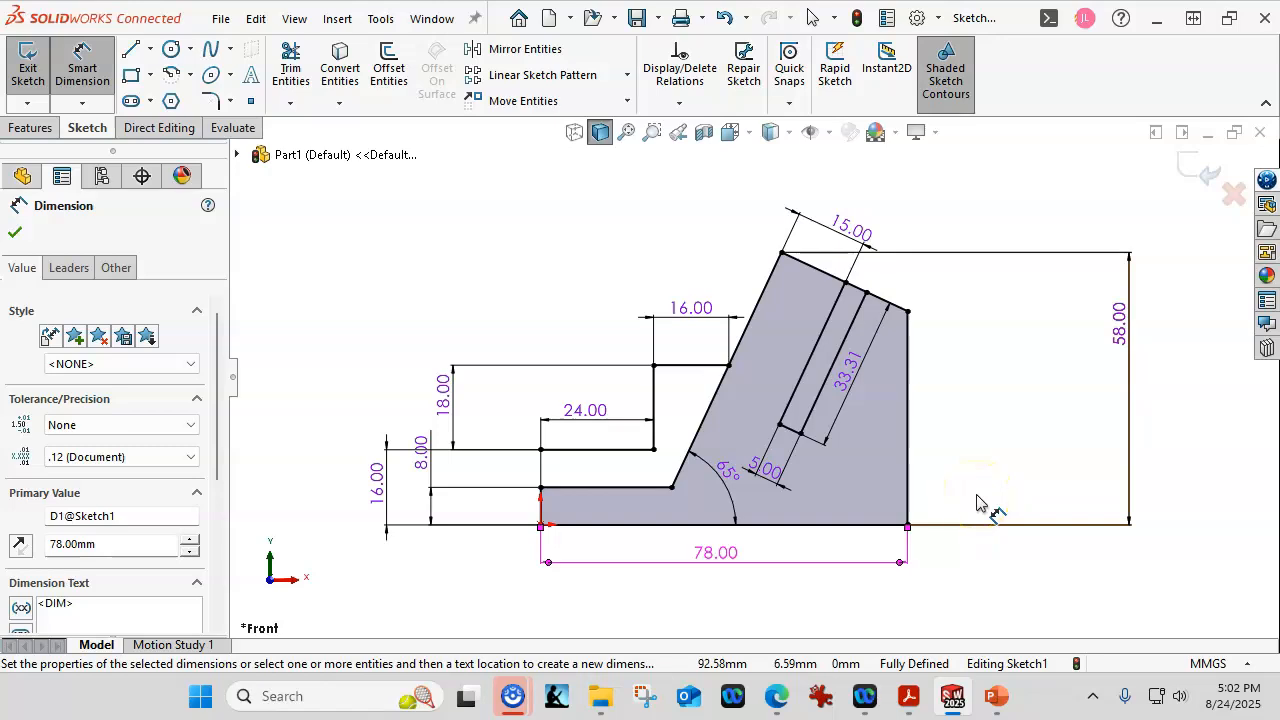
{"action": "left_click", "coordinate": [978, 488]}
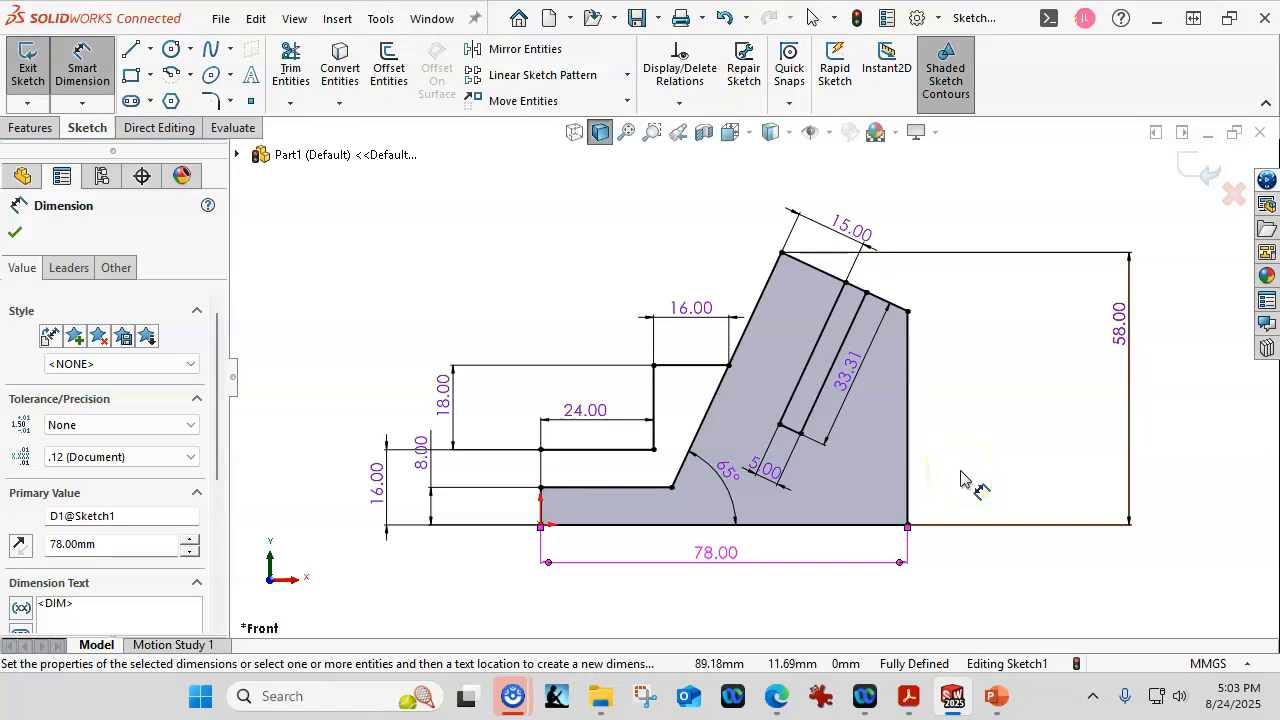
{"action": "left_click", "coordinate": [1005, 432]}
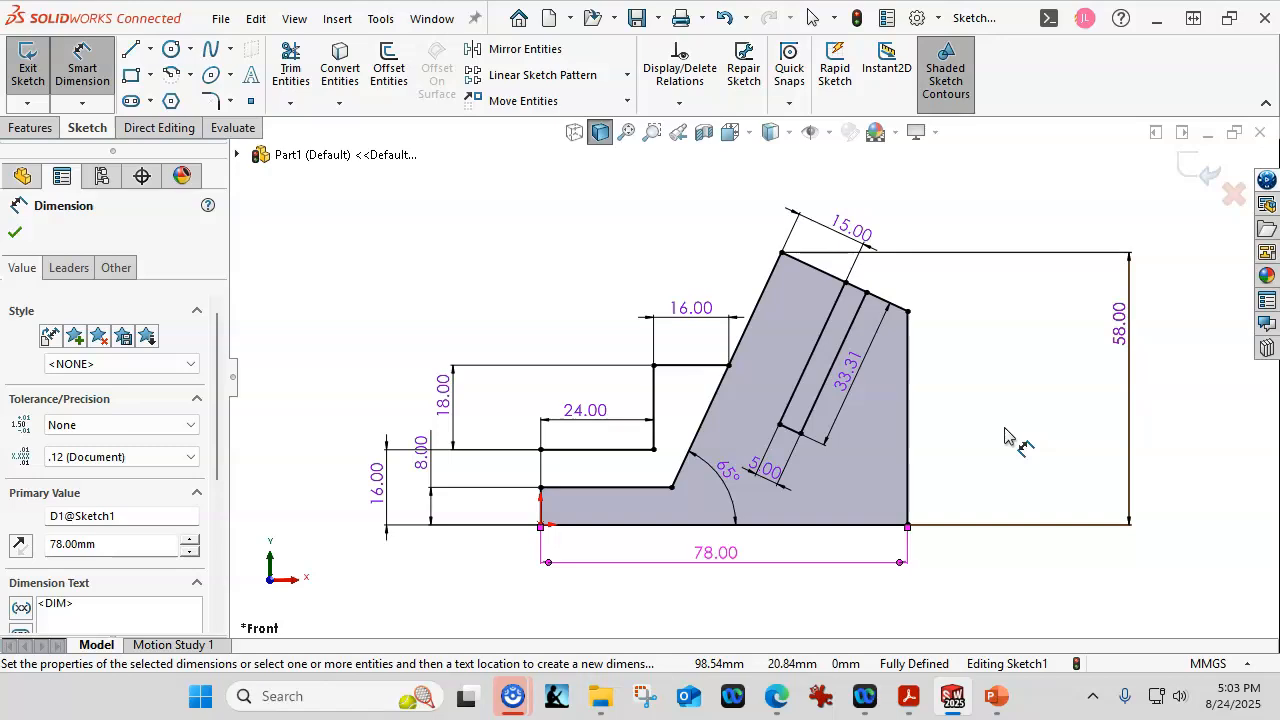
{"action": "left_click", "coordinate": [1000, 422]}
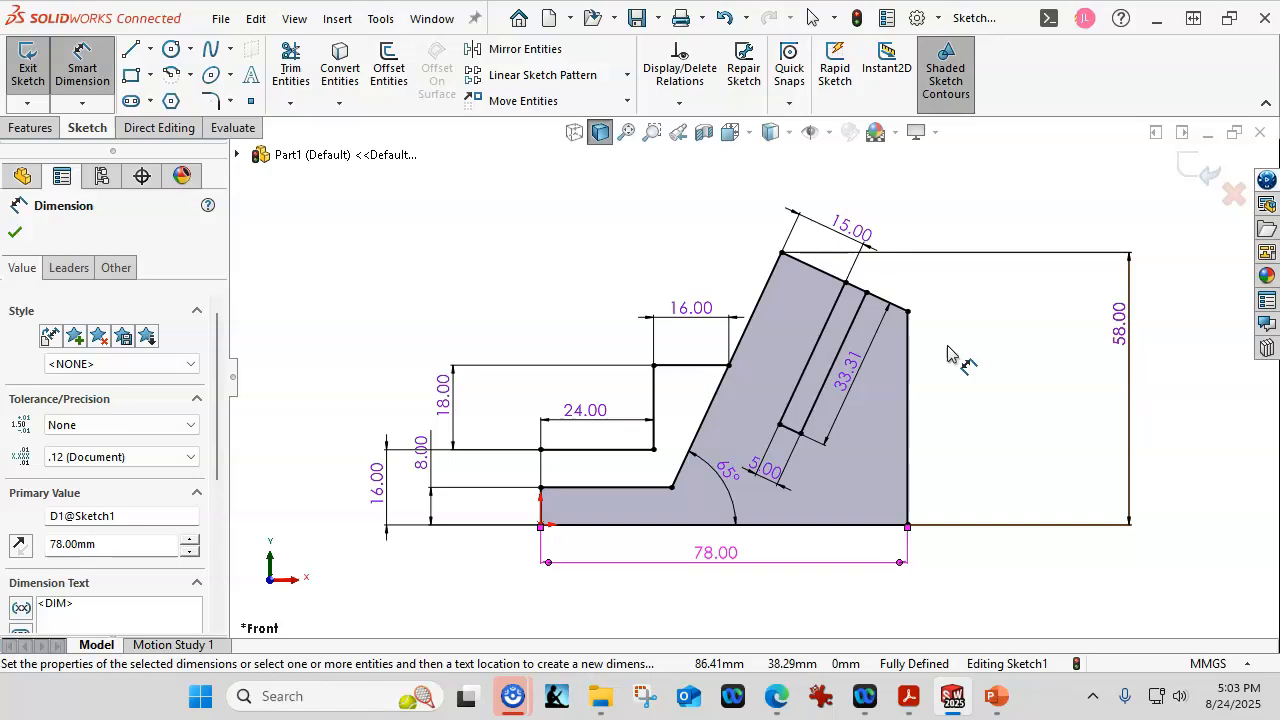
Extrude the main profile region with its angled block, leaving the slot open, to a blind depth of 28 mm
{"action": "key", "text": "Escape"}
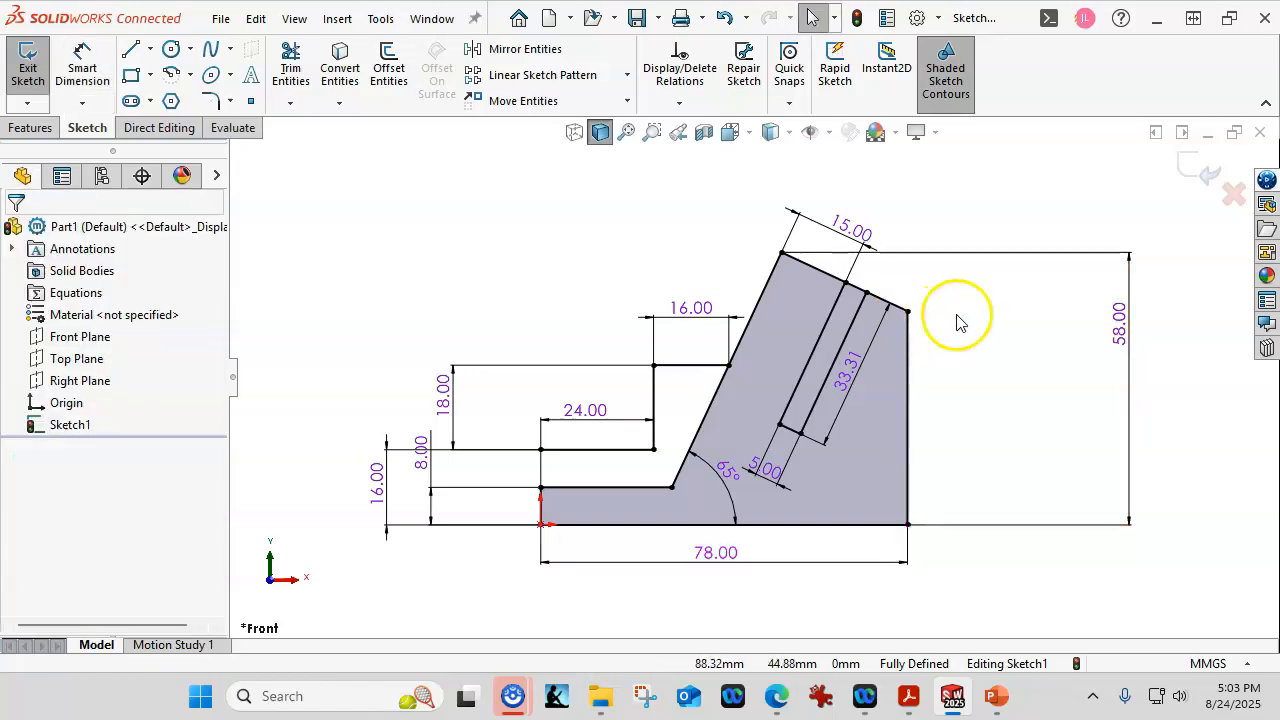
{"action": "left_click", "coordinate": [59, 134]}
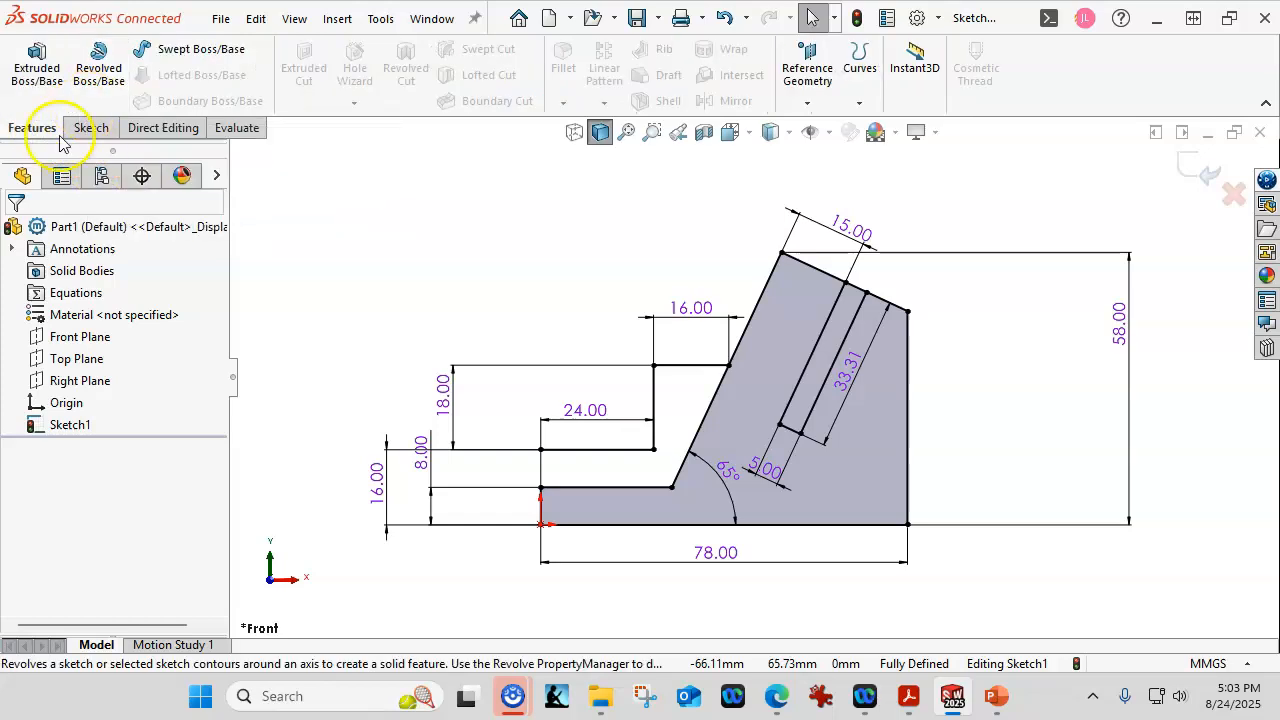
{"action": "left_click", "coordinate": [45, 80]}
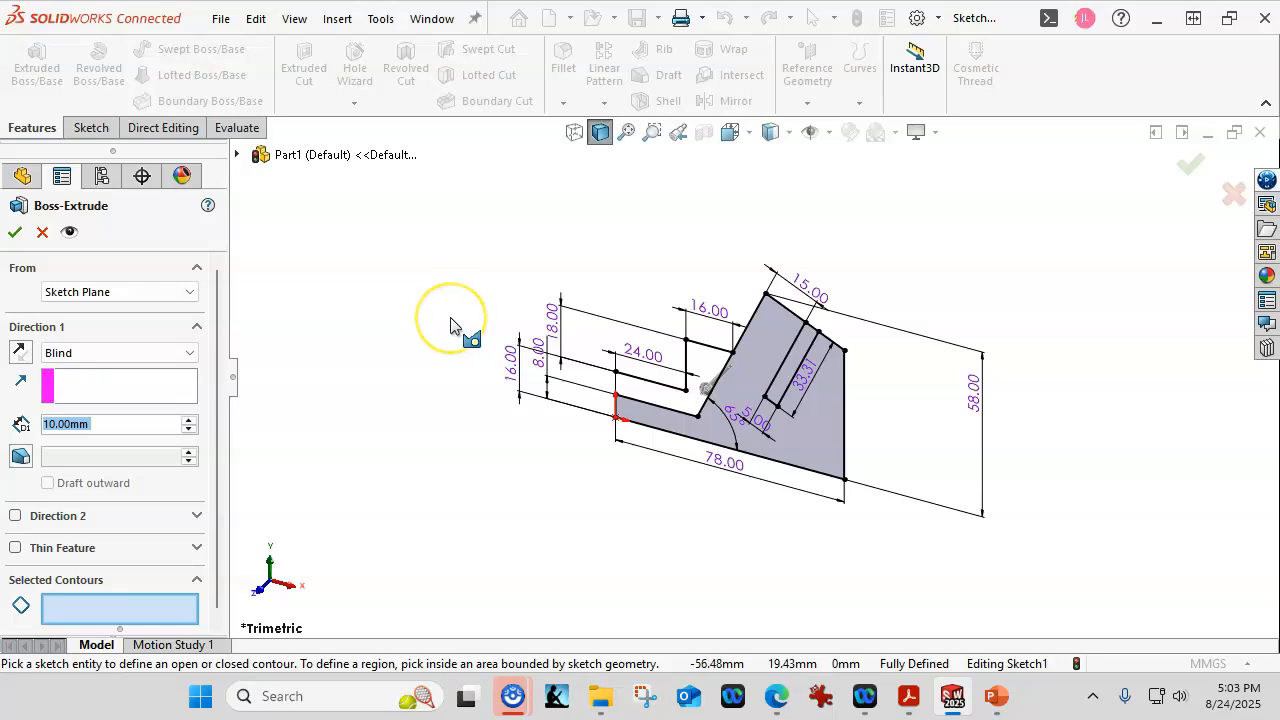
{"action": "left_click", "coordinate": [786, 442]}
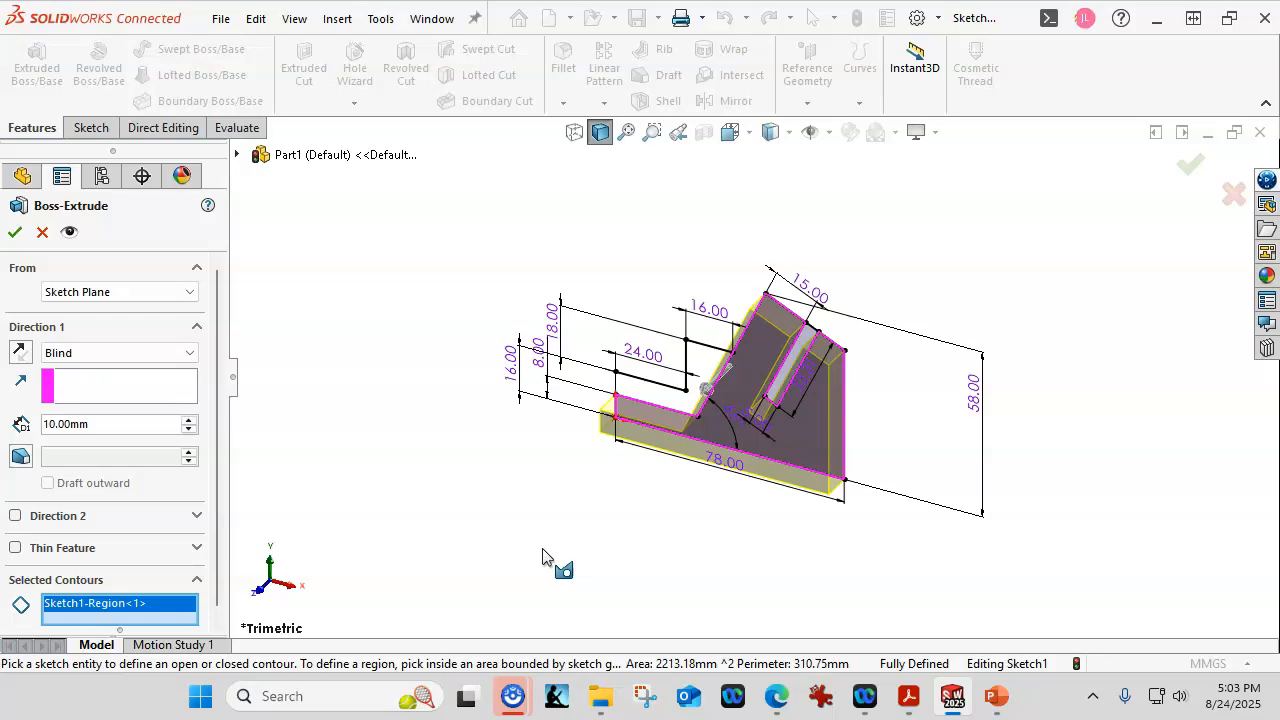
{"action": "scroll", "coordinate": [642, 511], "scroll_direction": "down", "scroll_amount": 3}
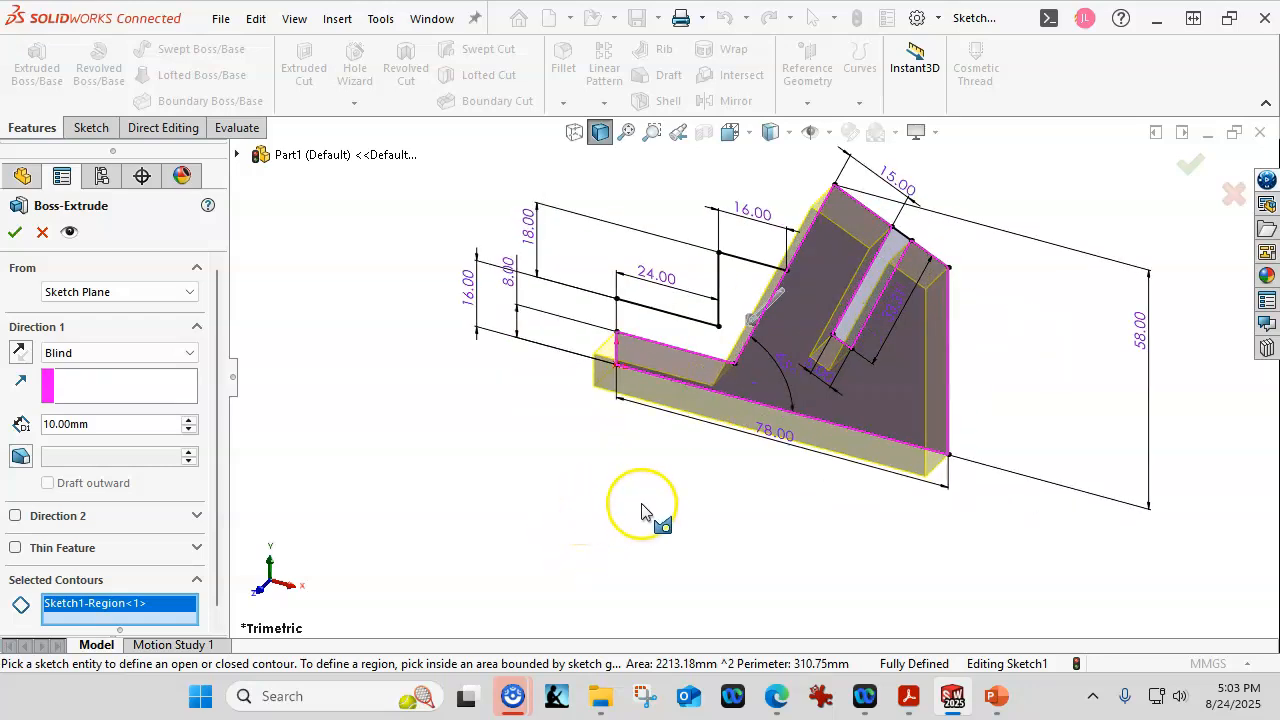
{"action": "left_click", "coordinate": [899, 253]}
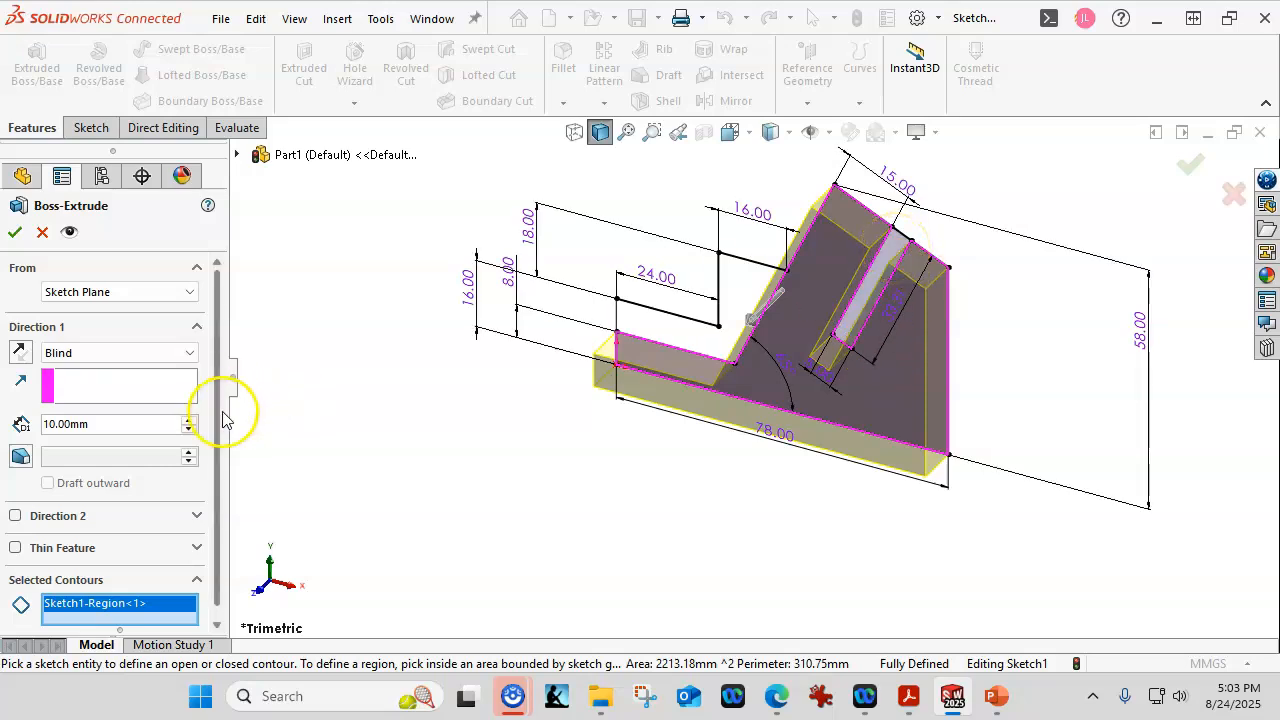
{"action": "scroll", "coordinate": [222, 418], "scroll_direction": "down", "scroll_amount": 1}
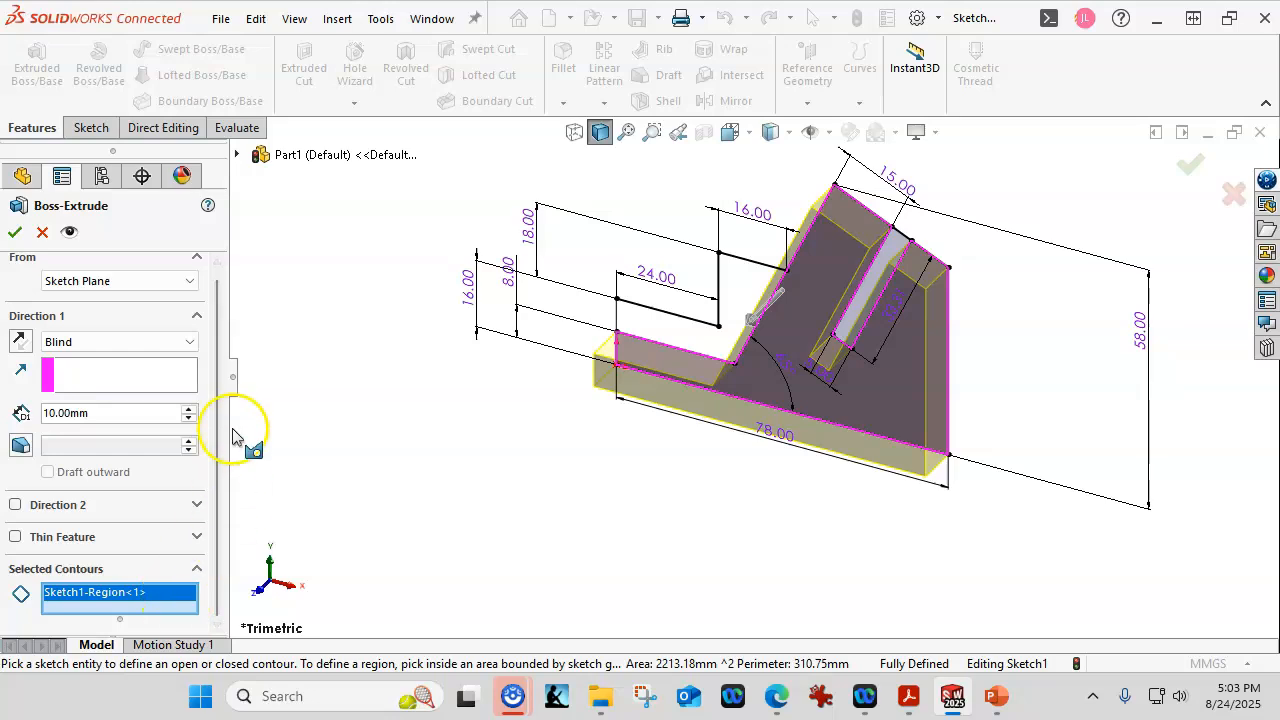
{"action": "left_click", "coordinate": [117, 414]}
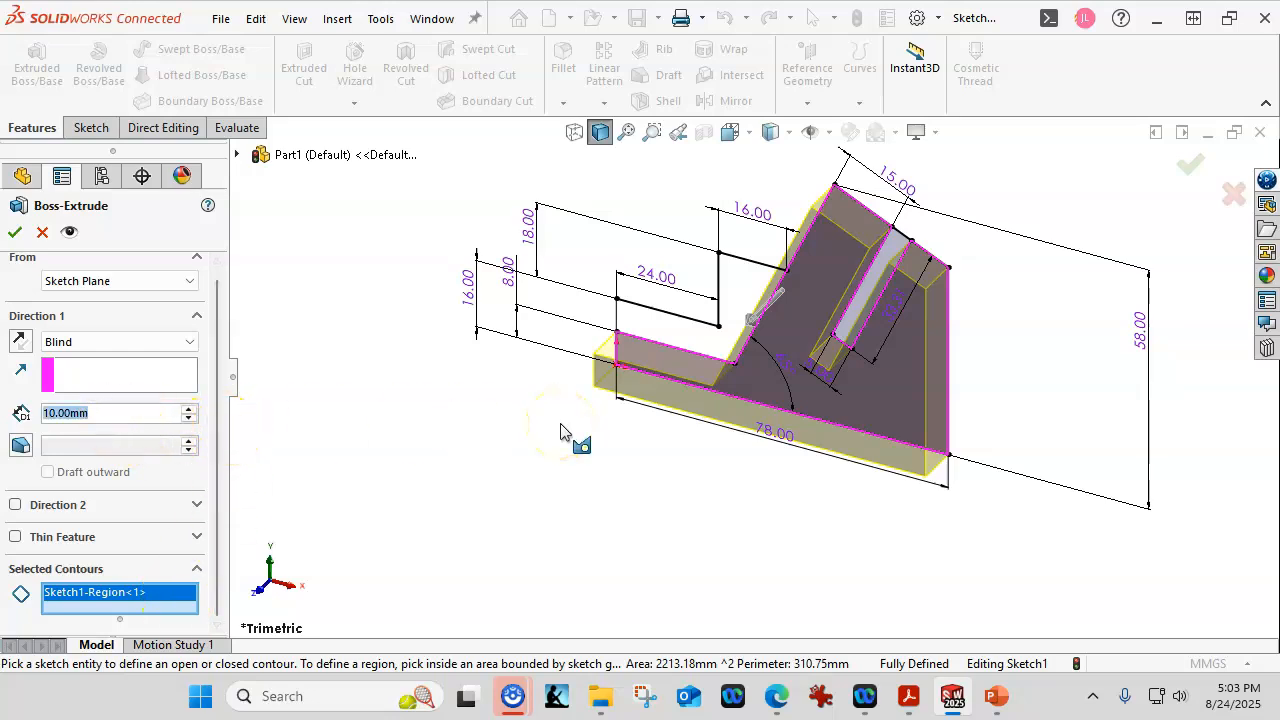
{"action": "type", "text": "28"}
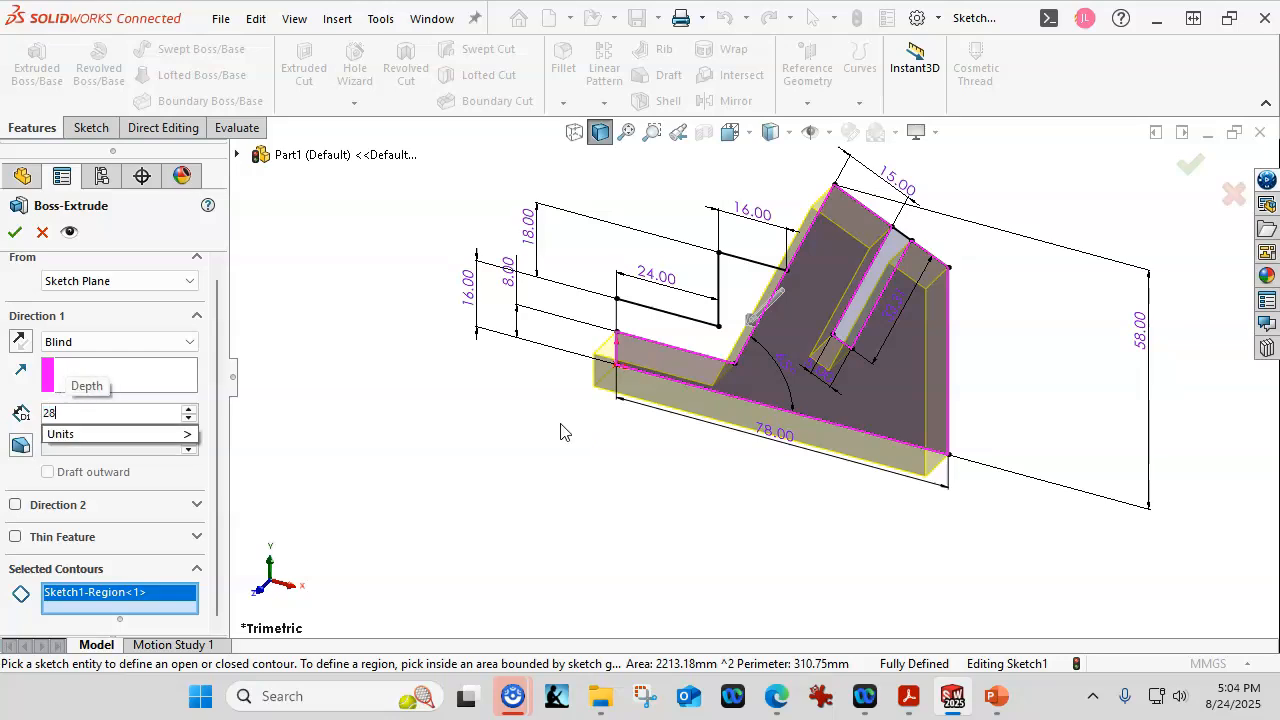
{"action": "key", "text": "Return"}
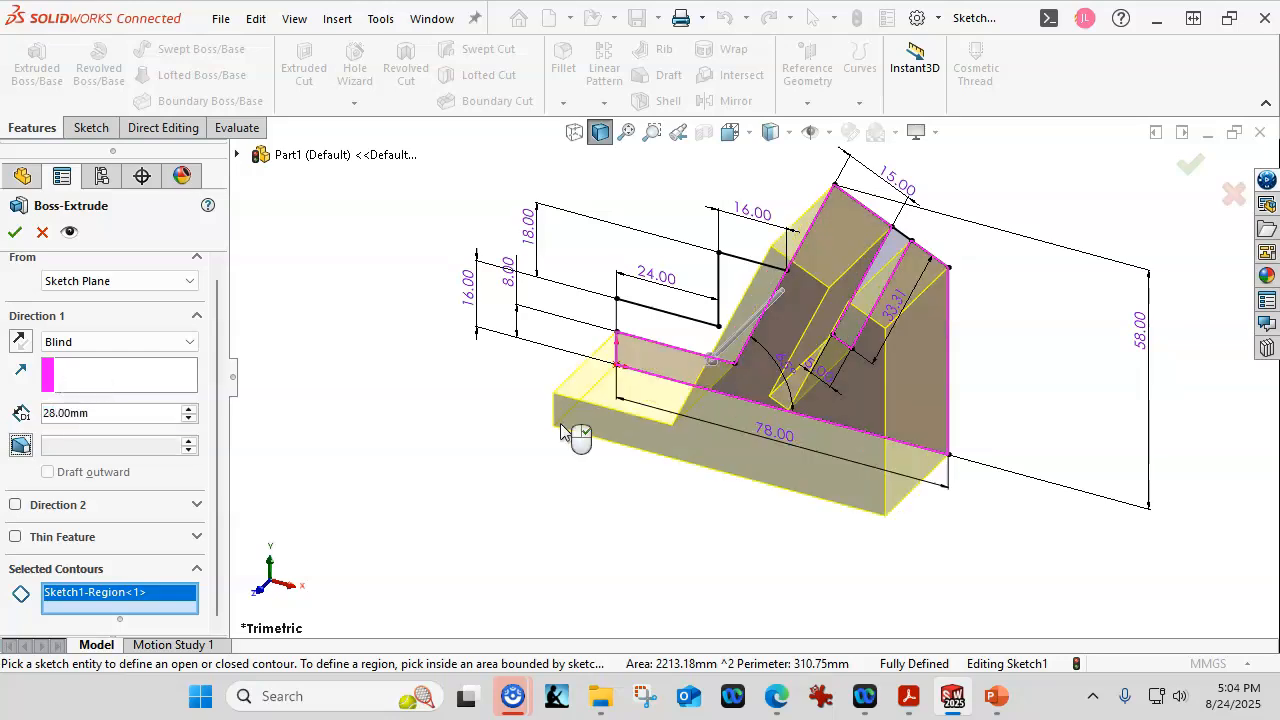
{"action": "left_click", "coordinate": [617, 368]}
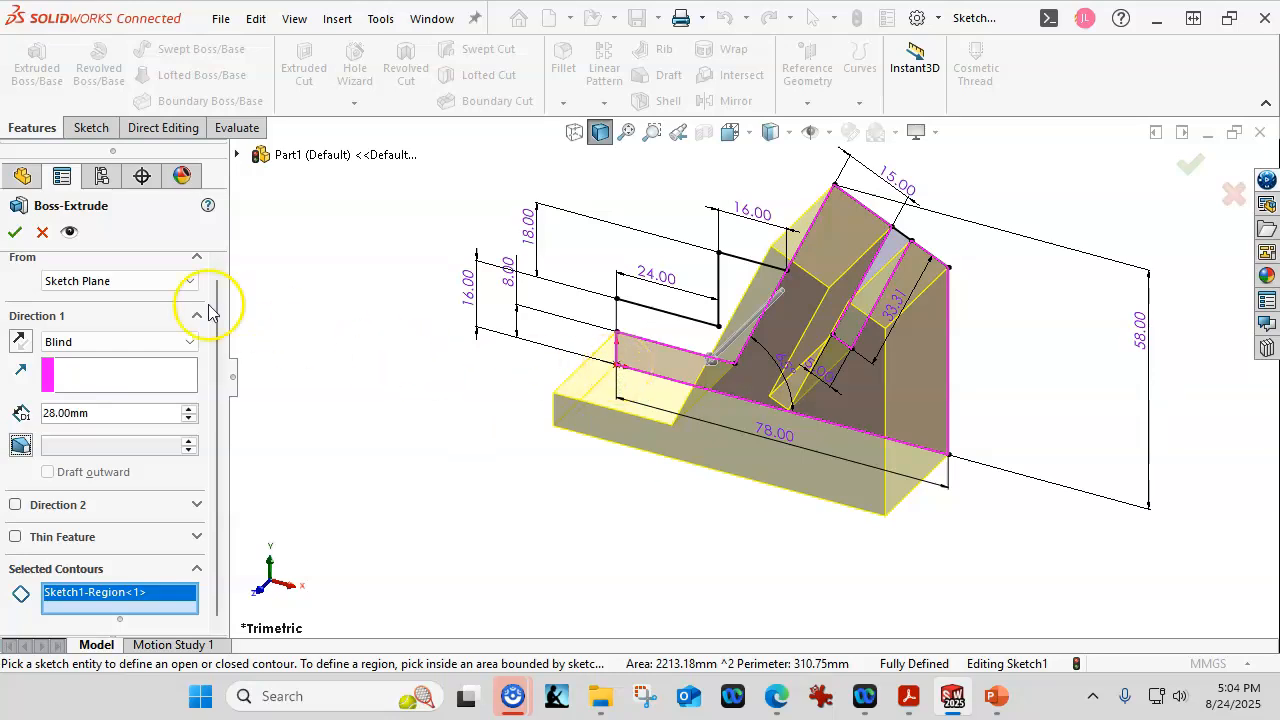
{"action": "left_click", "coordinate": [13, 232]}
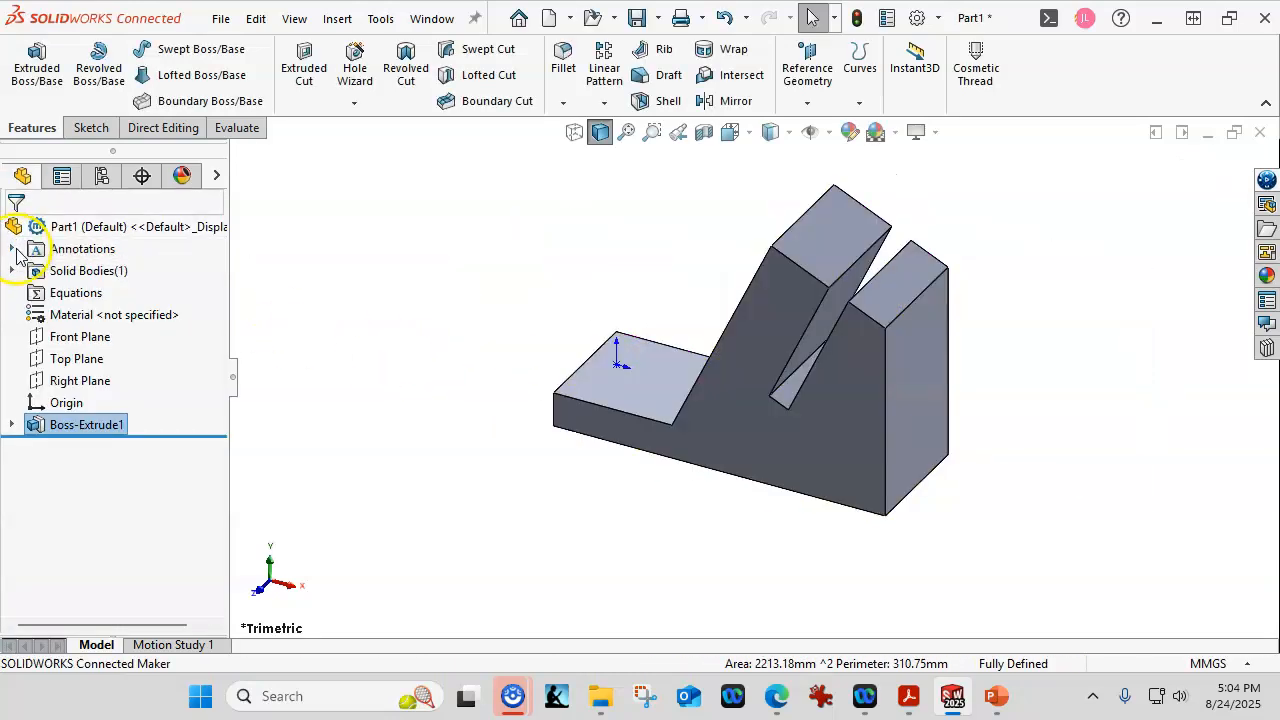
Reuse Sketch1 to extrude the stepped region beside the slanted side 18 mm, merged with the body
{"action": "left_click", "coordinate": [12, 425]}
{"action": "left_click", "coordinate": [85, 446]}
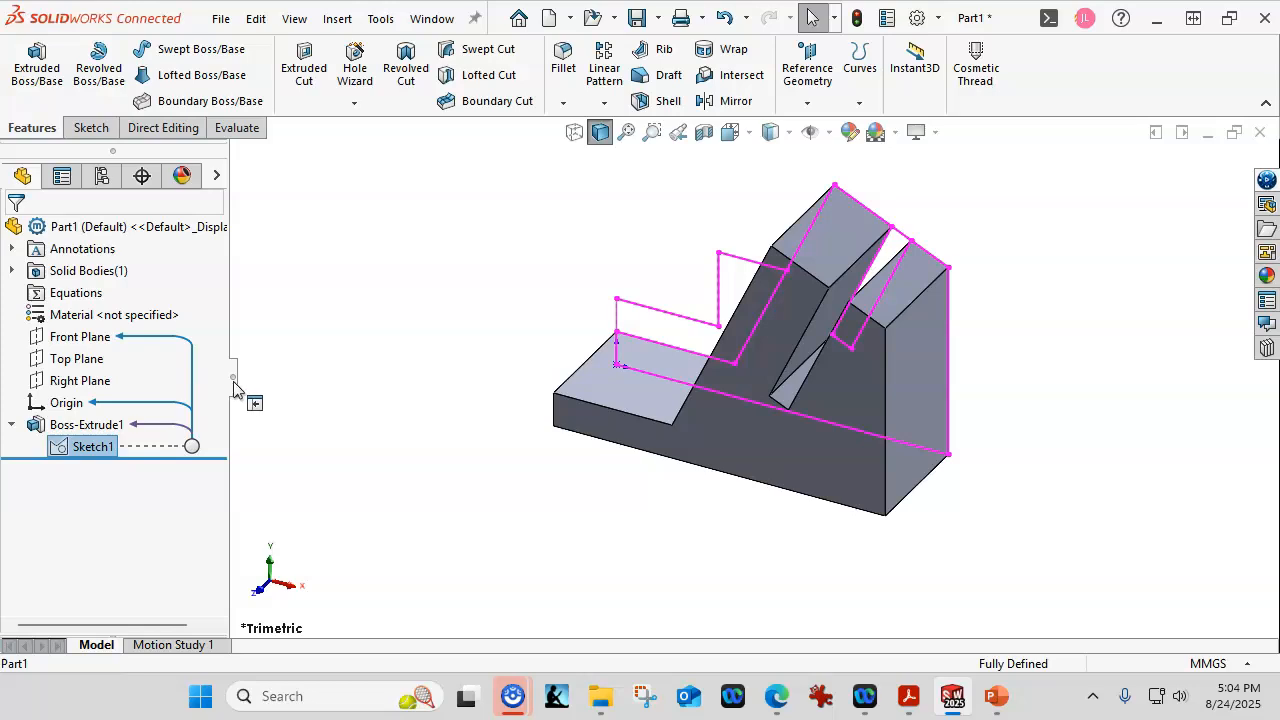
{"action": "left_click", "coordinate": [103, 449]}
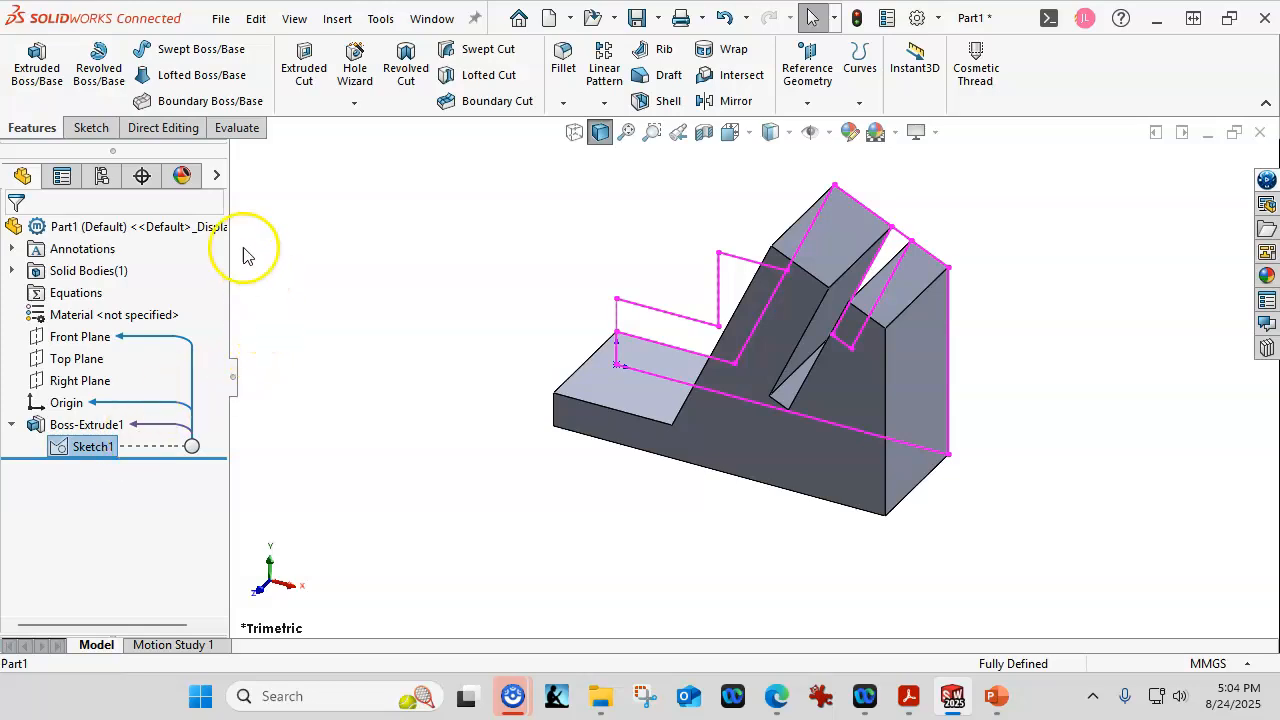
{"action": "left_click", "coordinate": [42, 75]}
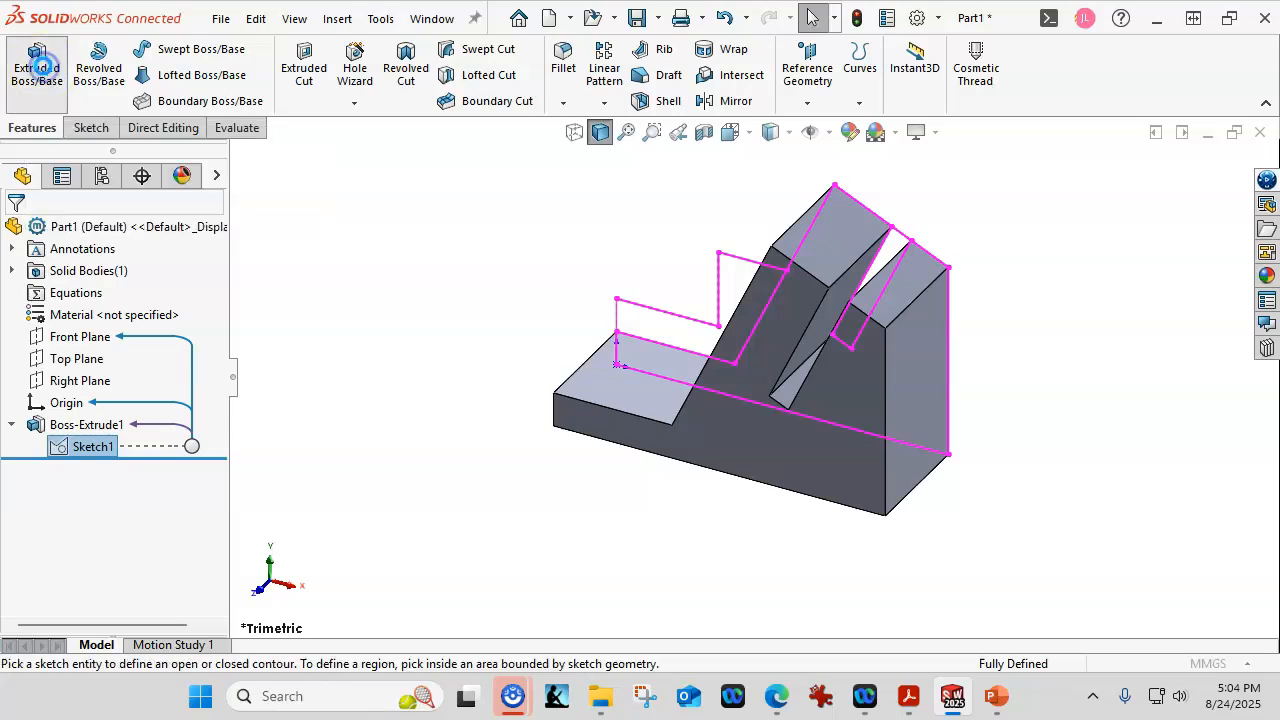
{"action": "left_click", "coordinate": [632, 328]}
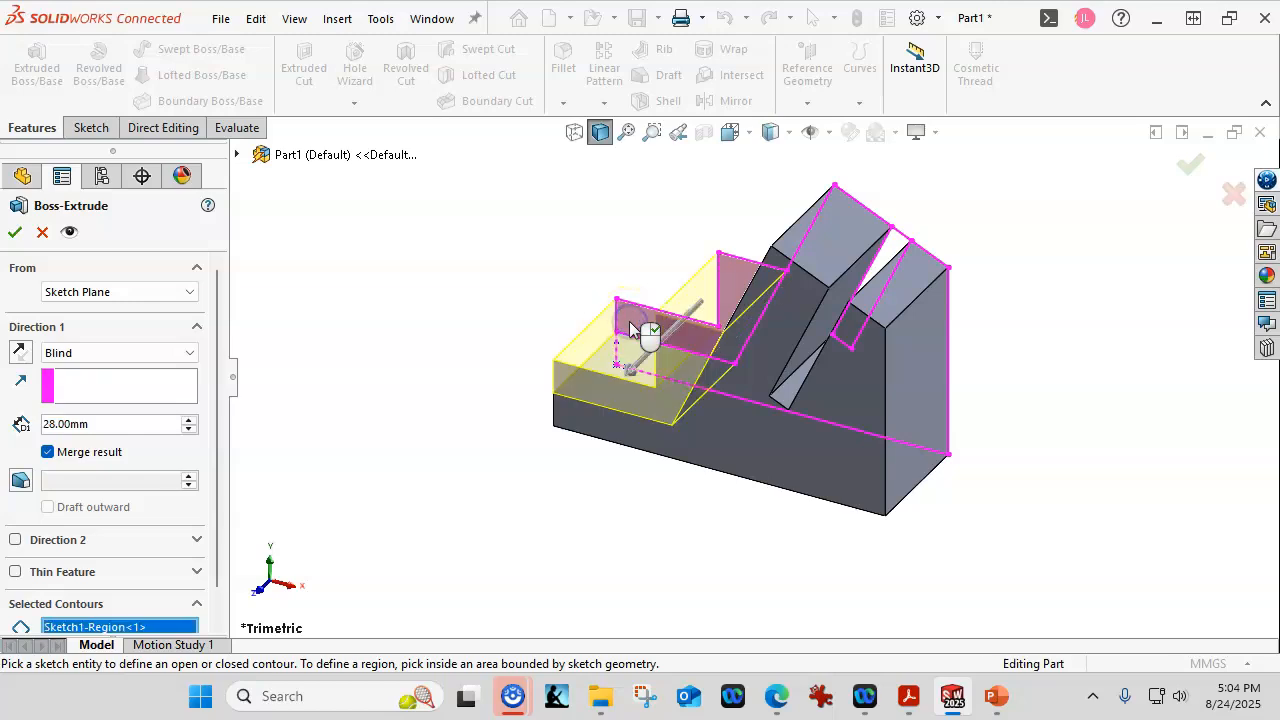
{"action": "left_click", "coordinate": [127, 421]}
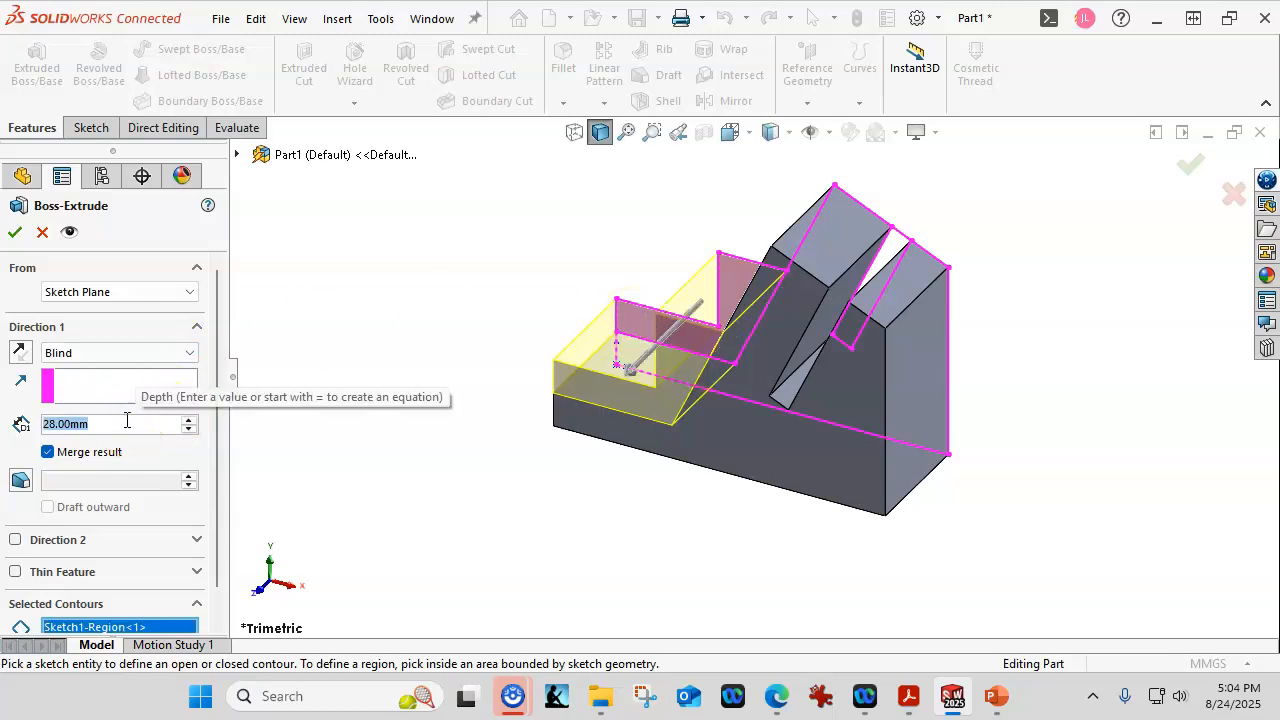
{"action": "left_click", "coordinate": [70, 462]}
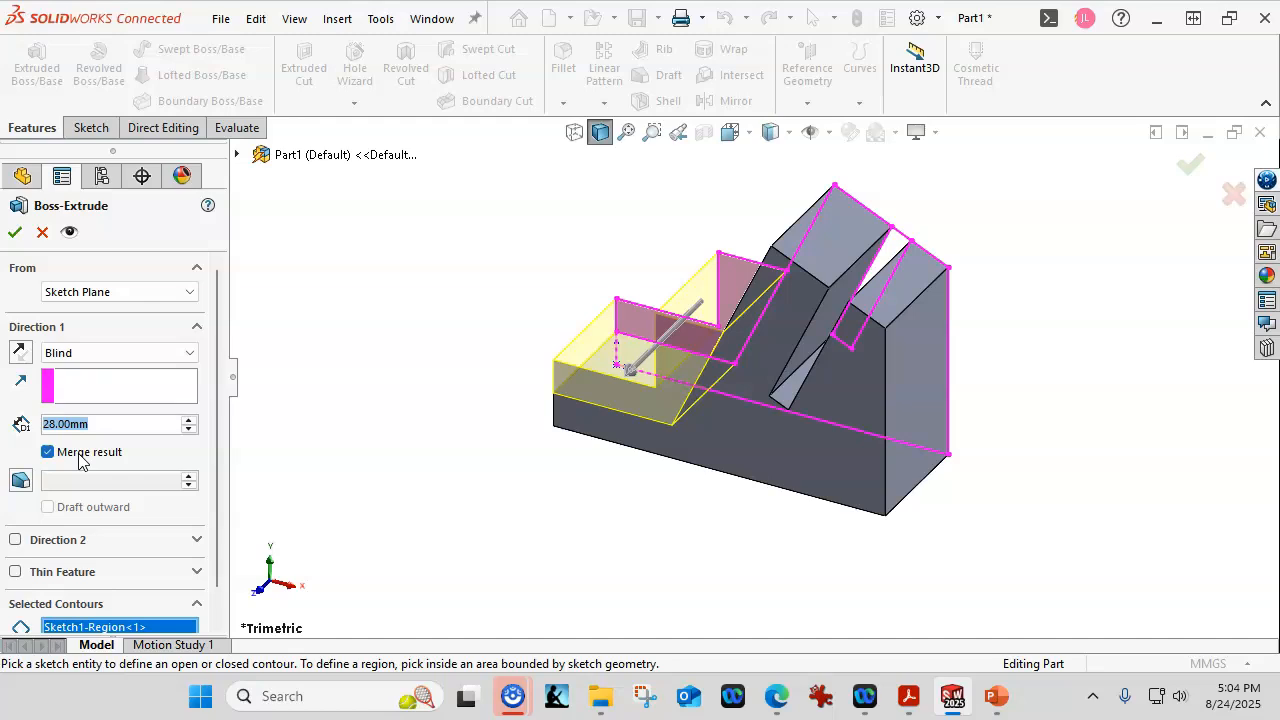
{"action": "type", "text": "18"}
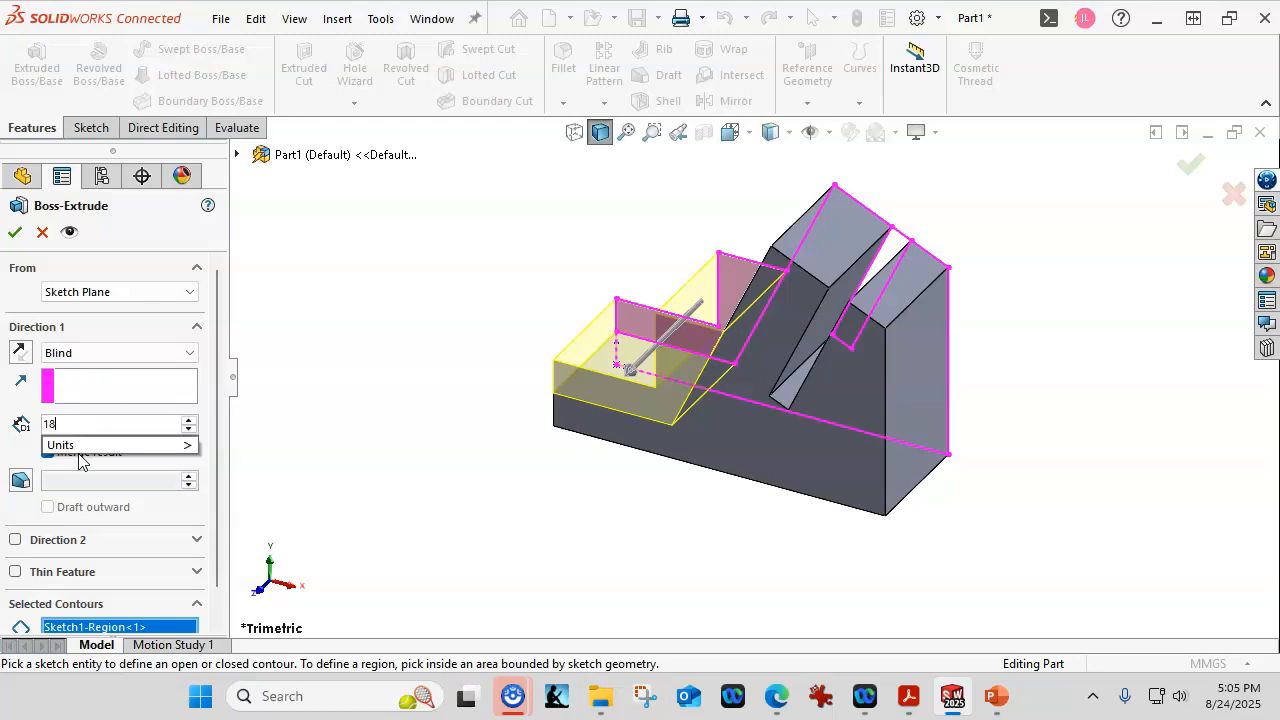
{"action": "key", "text": "Return"}
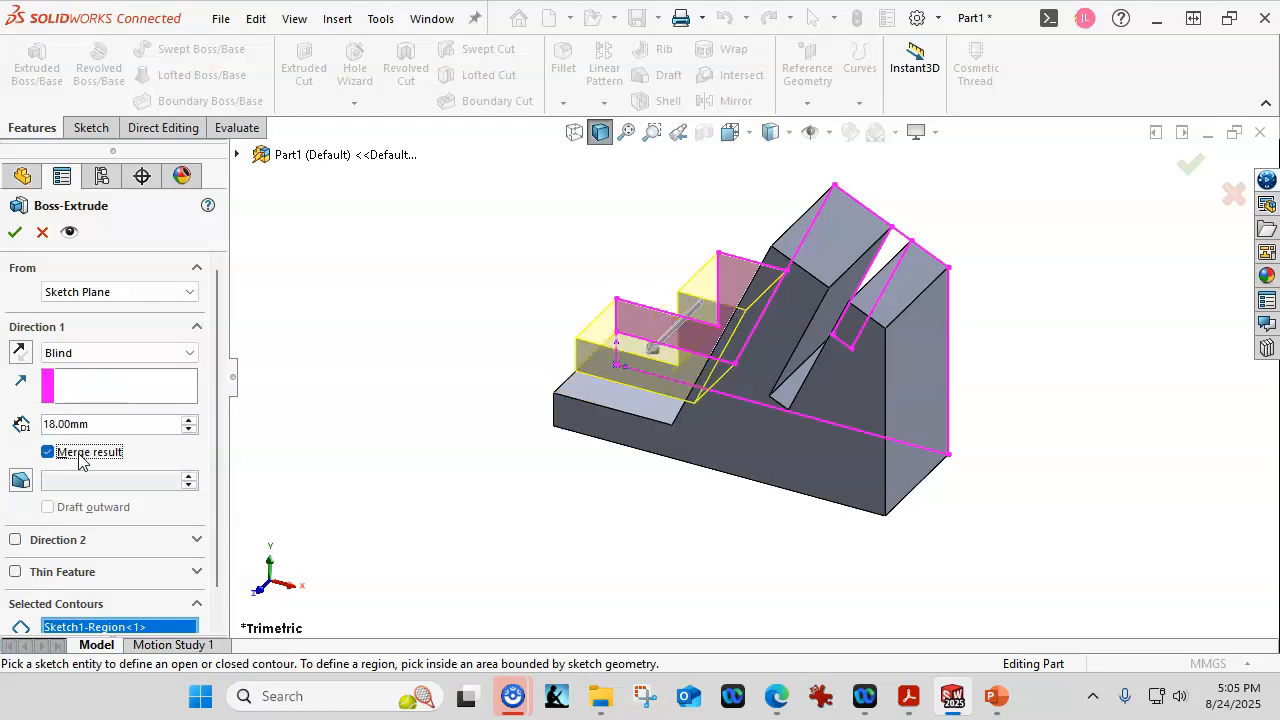
{"action": "left_click", "coordinate": [14, 232]}
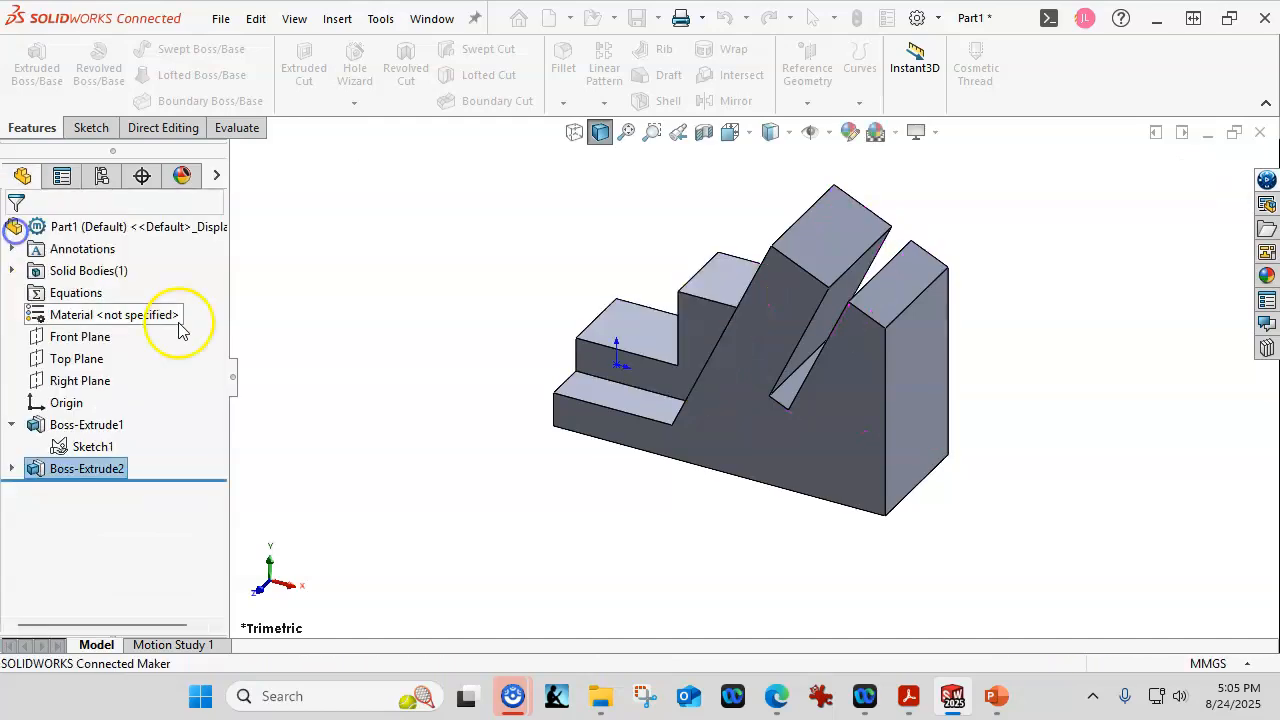
Start a new sketch on the block's sloping top face, on the part between the slanted side and the slot
{"action": "mouse_move", "coordinate": [431, 320]}
{"action": "middle_mouse_down"}
{"action": "mouse_move", "coordinate": [420, 310]}
{"action": "mouse_move", "coordinate": [411, 374]}
{"action": "middle_mouse_up"}
{"action": "left_click", "coordinate": [12, 424]}
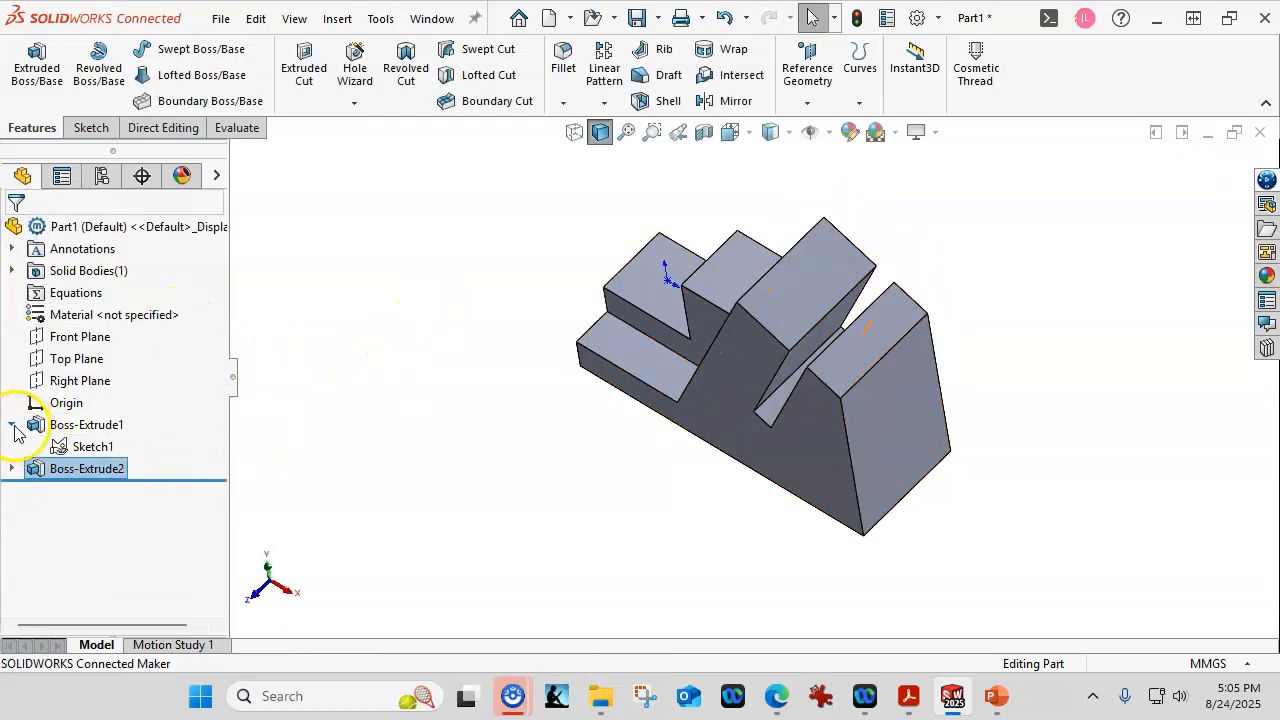
{"action": "left_click", "coordinate": [773, 302]}
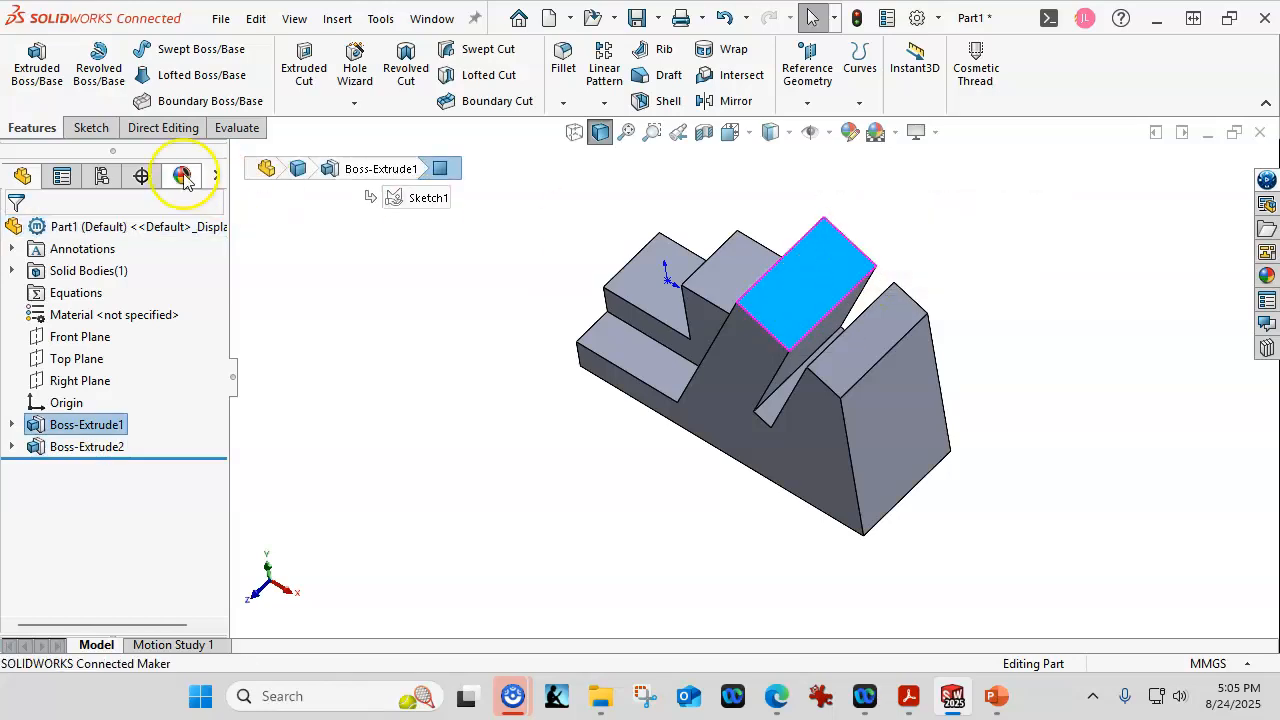
{"action": "left_click", "coordinate": [87, 127]}
{"action": "left_click", "coordinate": [35, 128]}
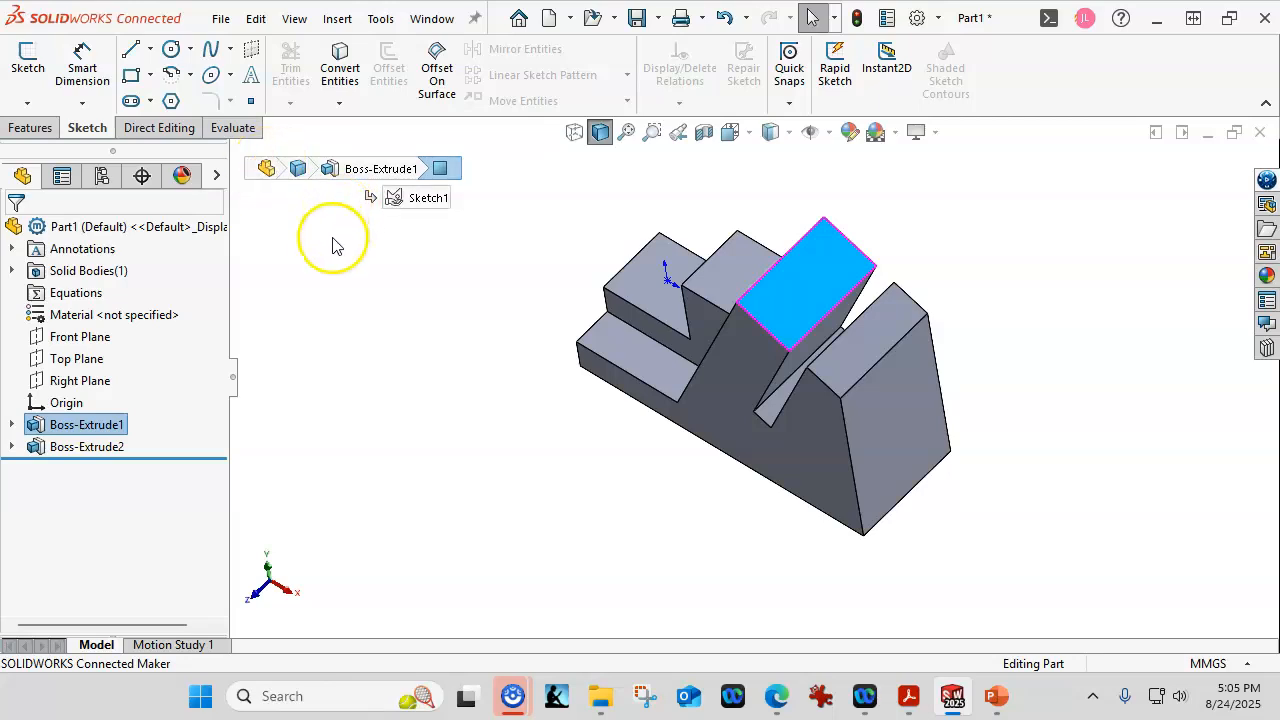
{"action": "left_click", "coordinate": [28, 62]}
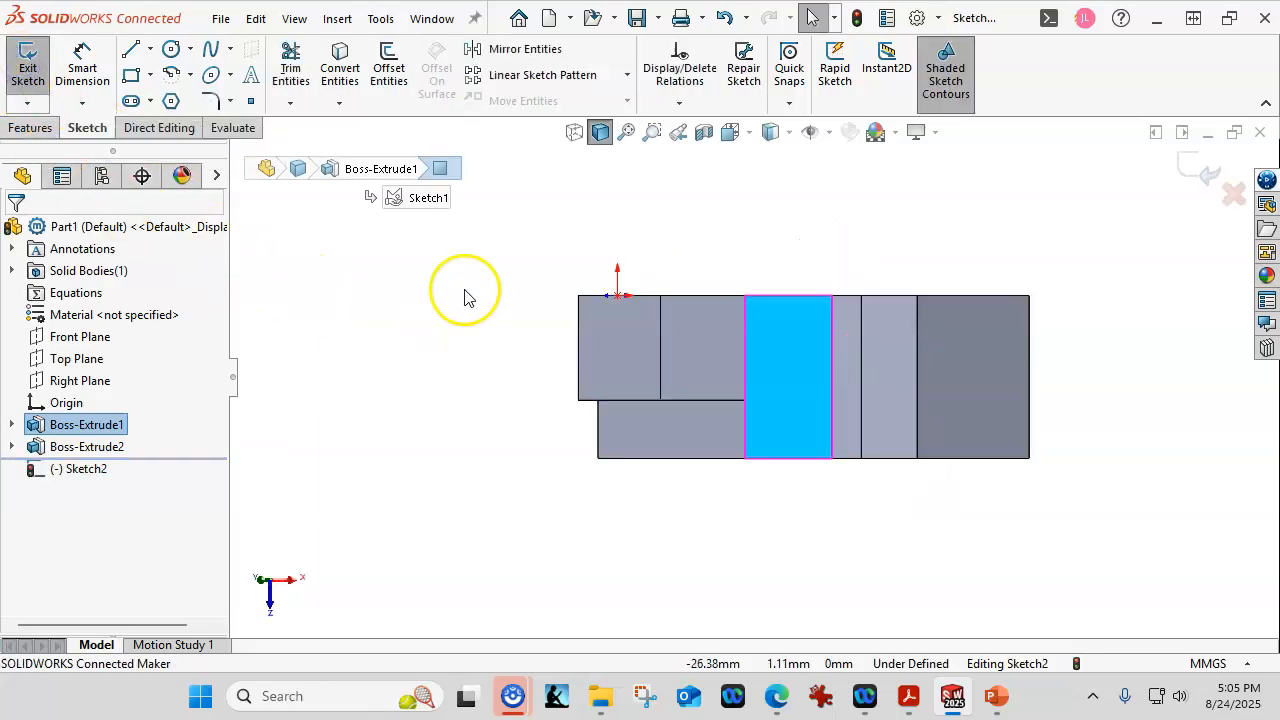
{"action": "scroll", "coordinate": [853, 355], "scroll_direction": "down", "scroll_amount": 1}
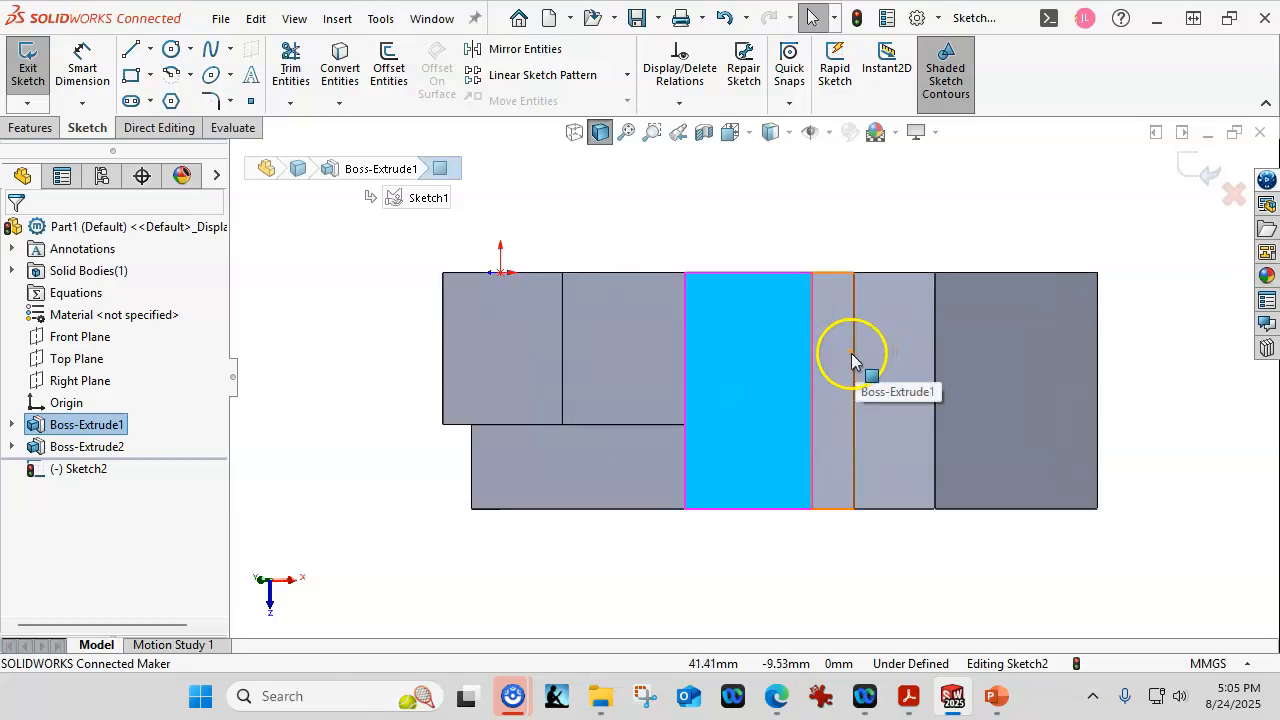
{"action": "scroll", "coordinate": [838, 400], "scroll_direction": "down", "scroll_amount": 1}
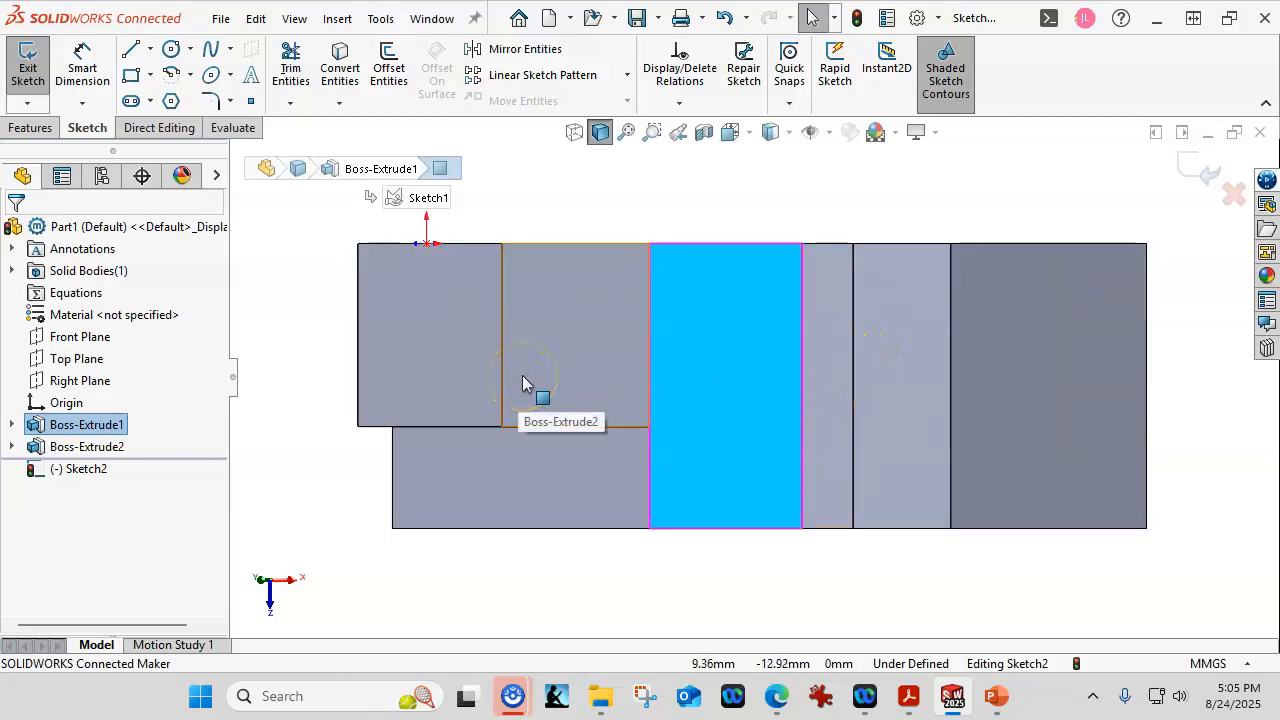
Sketch two circles one above the other on the sloping face, the upper one with a radius of about 3.7 mm
{"action": "left_click", "coordinate": [171, 52]}
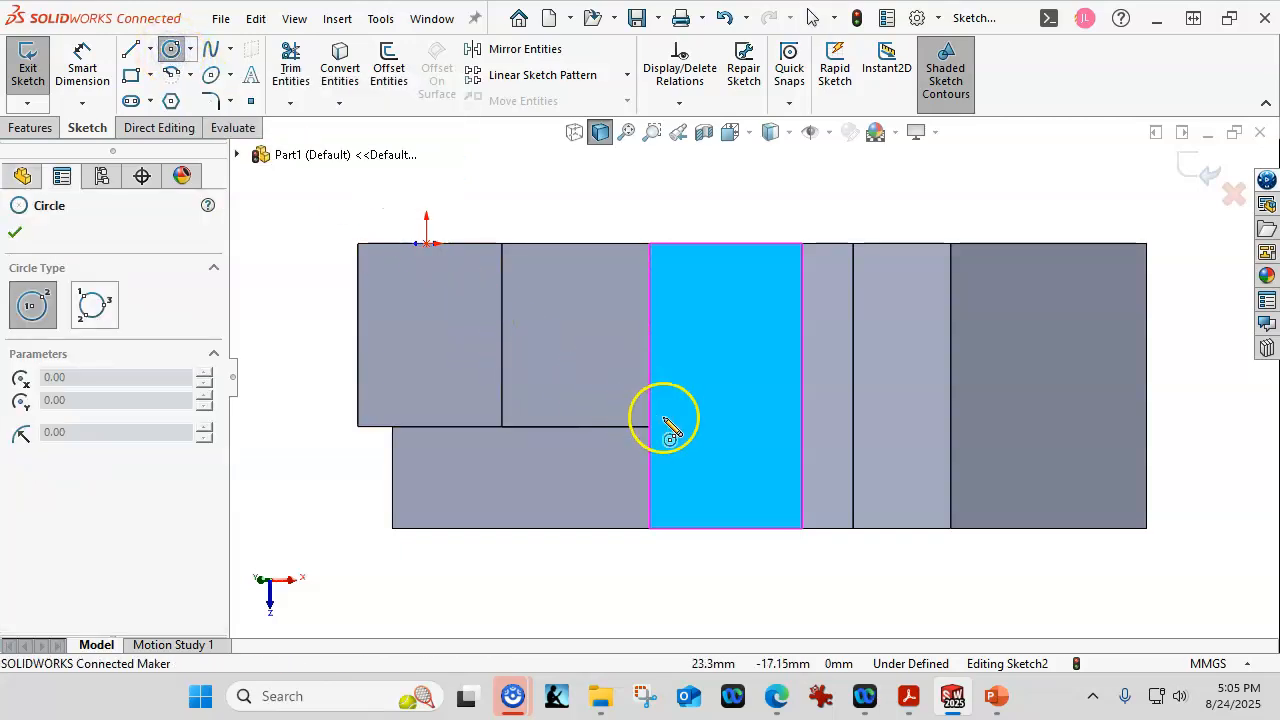
{"action": "left_click", "coordinate": [722, 316]}
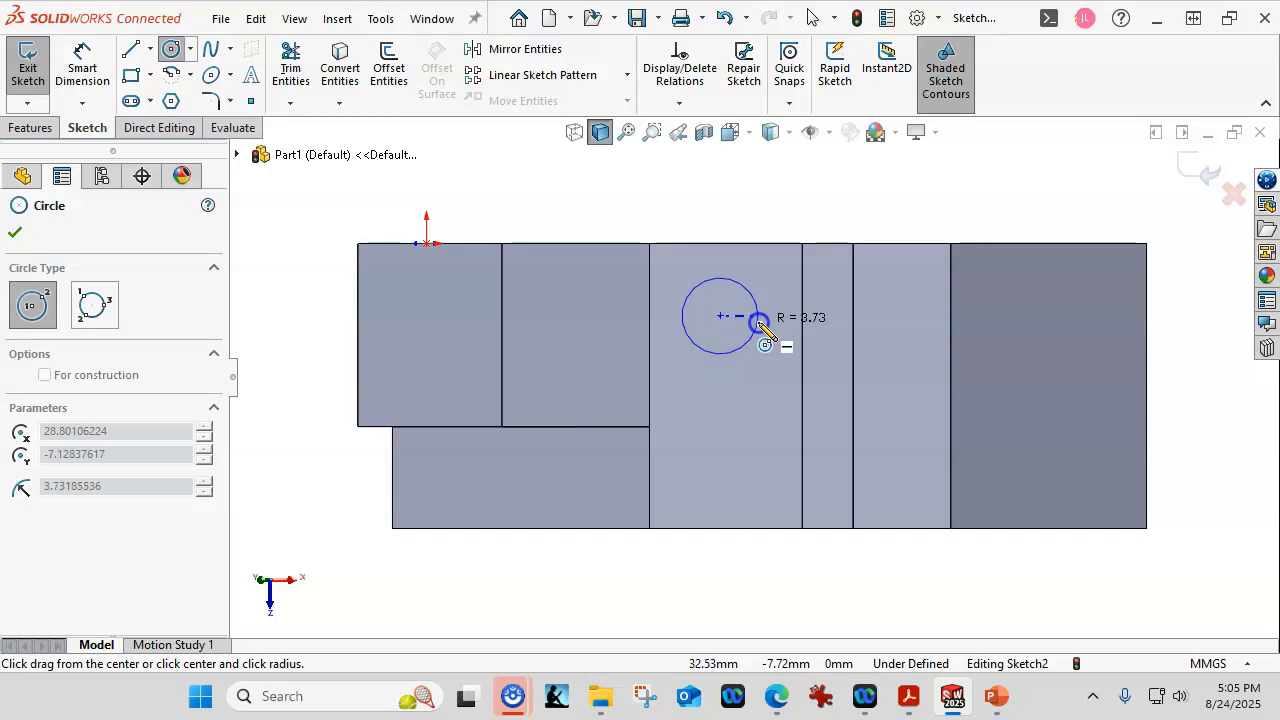
{"action": "left_click", "coordinate": [758, 318]}
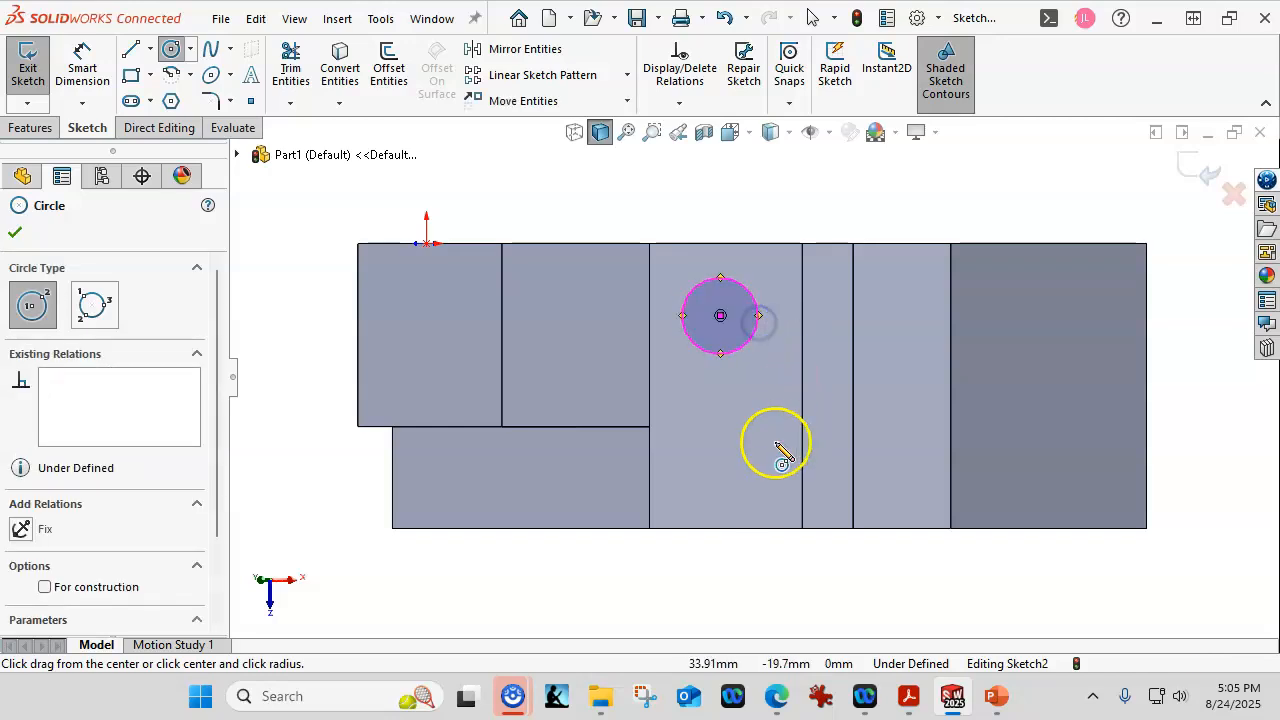
{"action": "left_click", "coordinate": [720, 469]}
{"action": "left_click", "coordinate": [760, 484]}
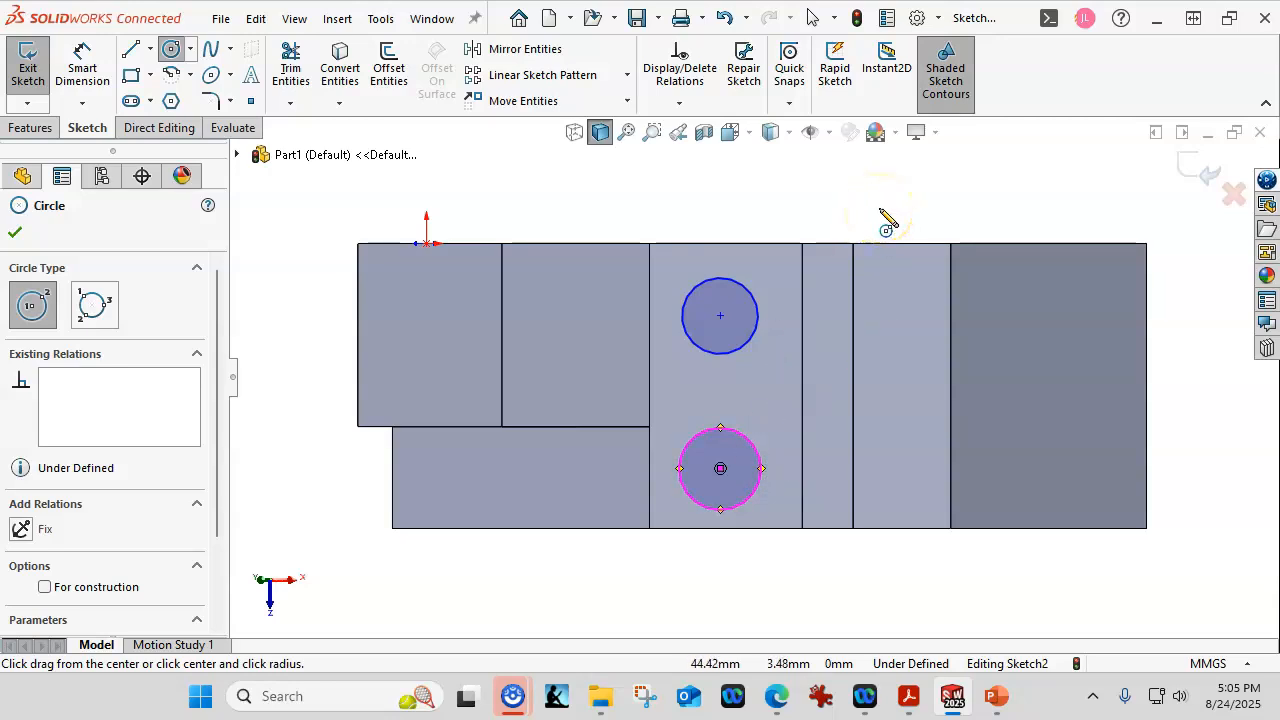
{"action": "key", "text": "Escape"}
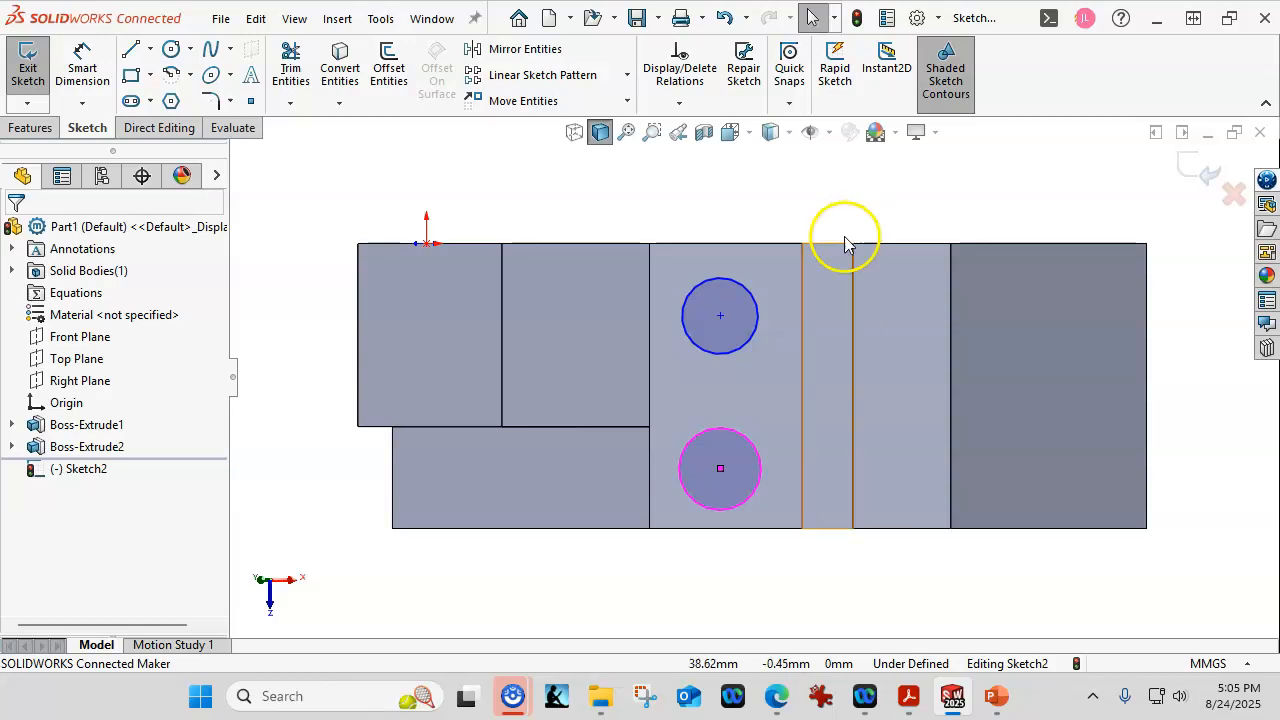
Align the centres of the two circles on the sloping face with a Vertical relation
{"action": "left_click", "coordinate": [721, 317]}
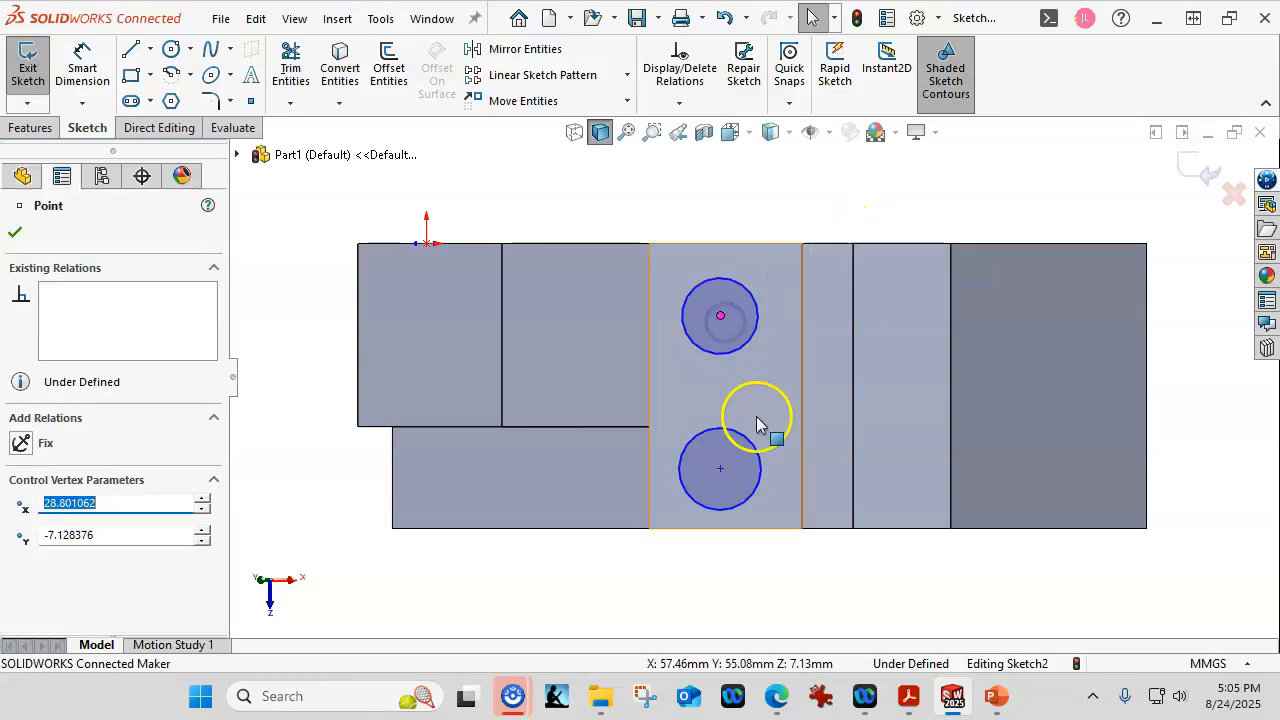
{"action": "left_click", "coordinate": [721, 470], "text": "ctrl"}
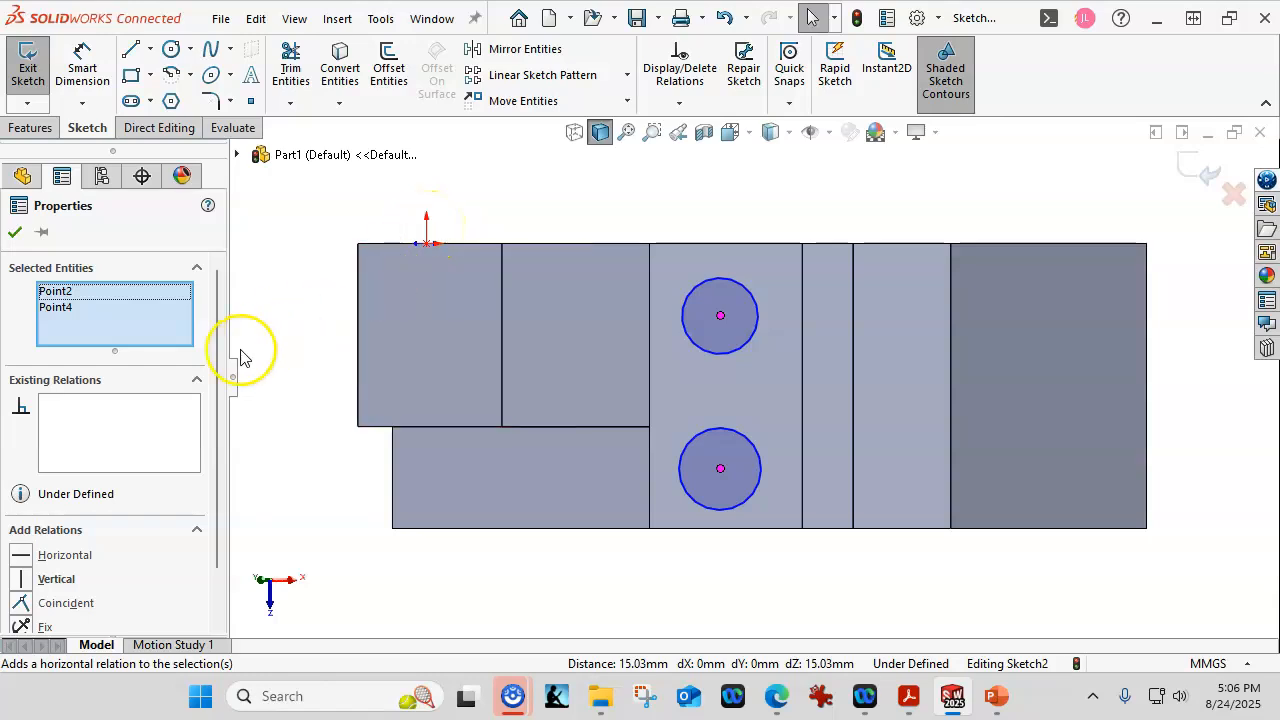
{"action": "scroll", "coordinate": [225, 415], "scroll_direction": "down", "scroll_amount": 2}
{"action": "scroll", "coordinate": [225, 415], "scroll_direction": "down", "scroll_amount": 1}
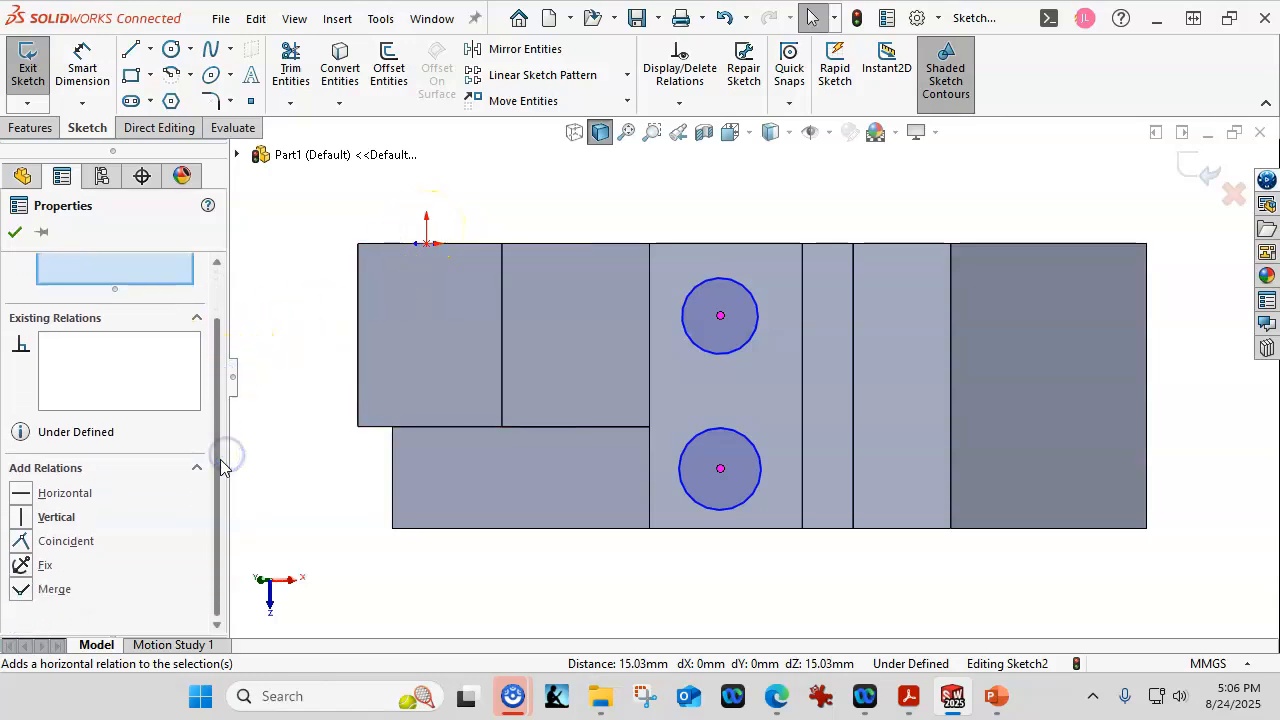
{"action": "left_click", "coordinate": [58, 521]}
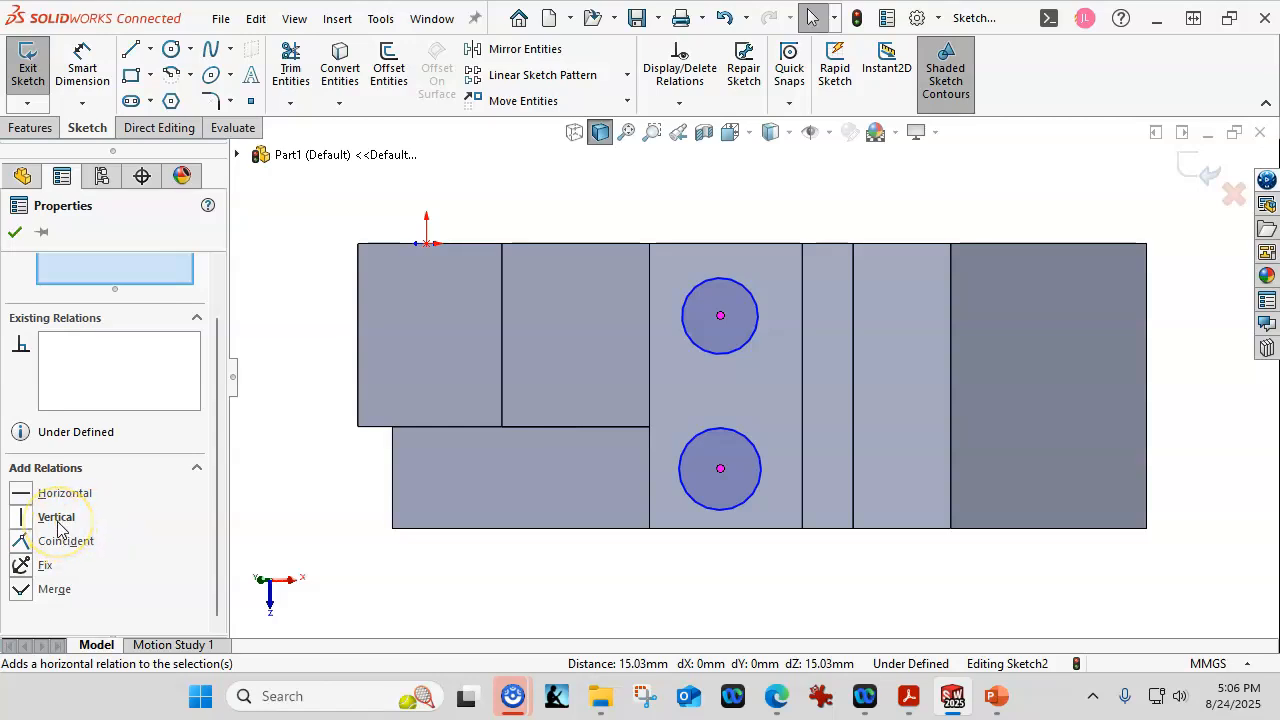
{"action": "left_click", "coordinate": [57, 520]}
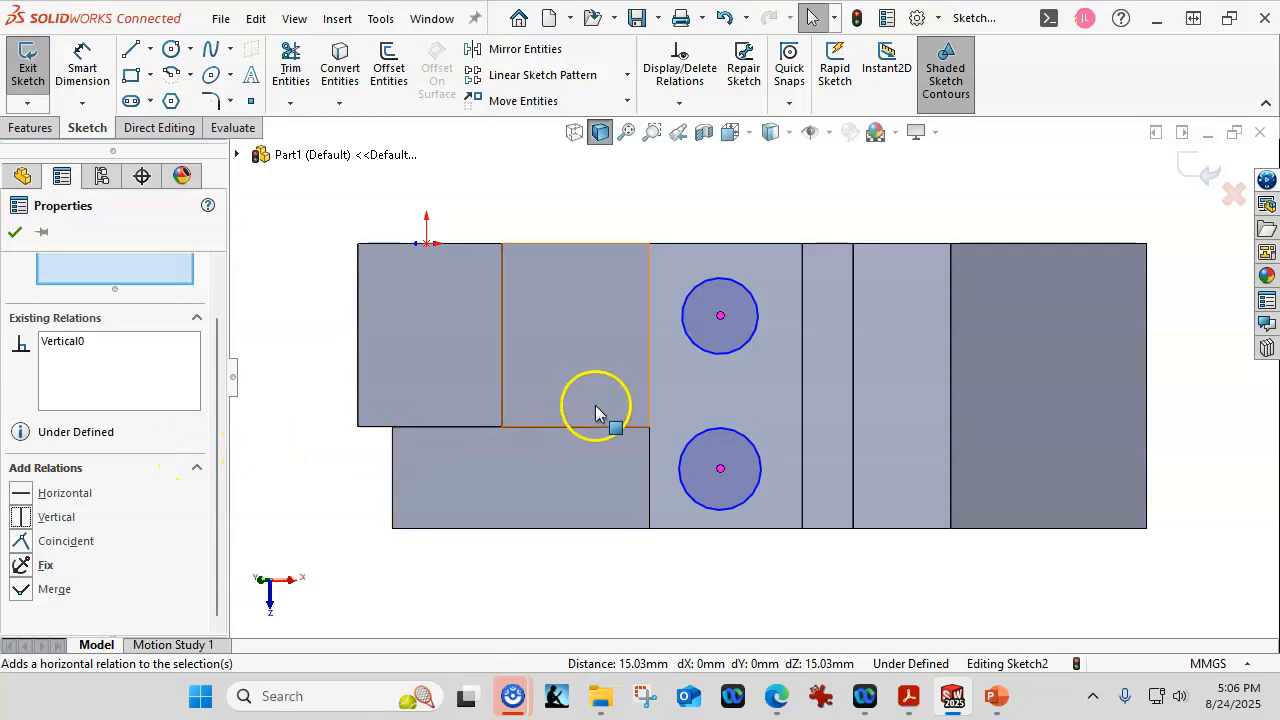
Make the two circles the same size with an Equal relation
{"action": "left_click", "coordinate": [712, 360]}
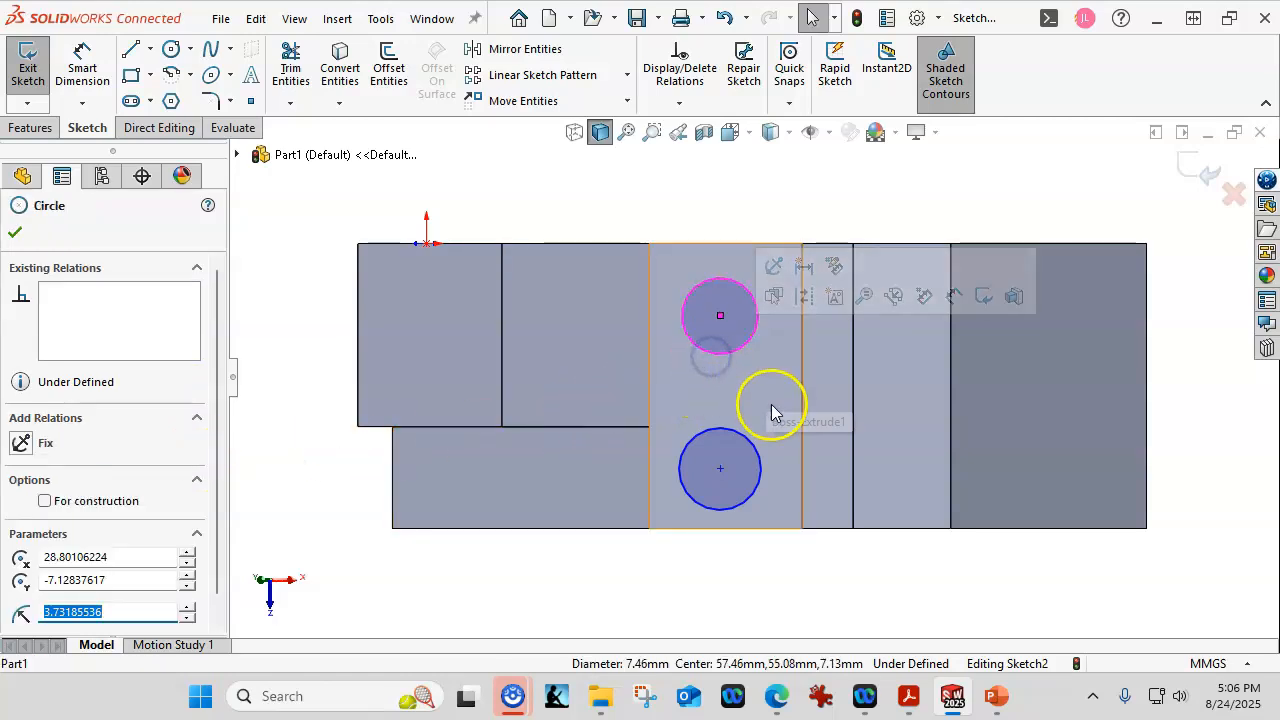
{"action": "left_click", "coordinate": [762, 455], "text": "ctrl"}
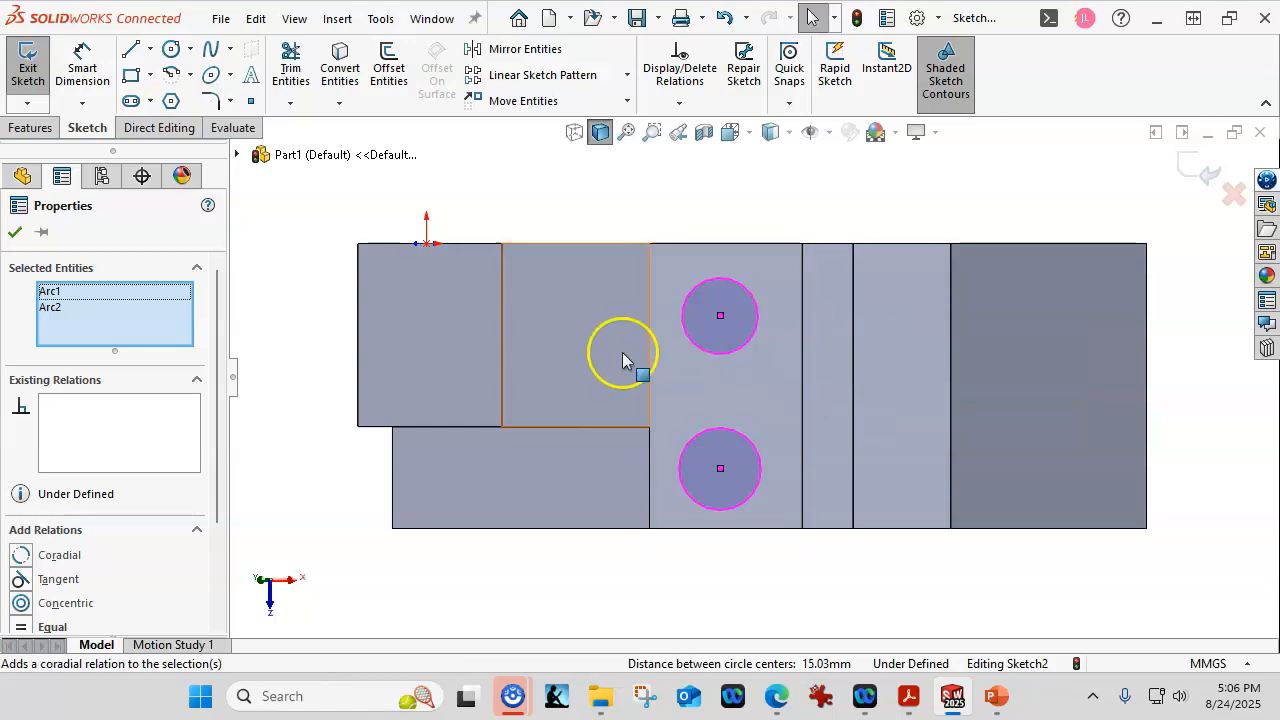
{"action": "left_click_drag", "start_coordinate": [223, 371], "coordinate": [223, 463]}
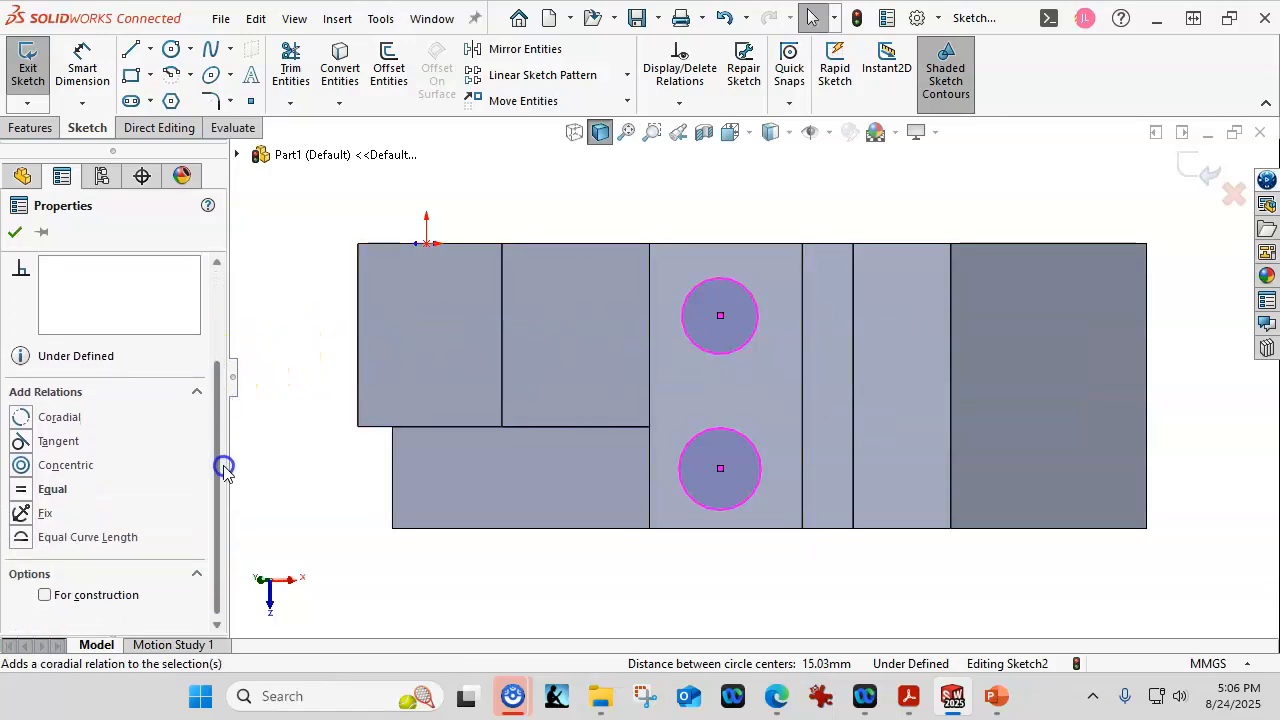
{"action": "left_click", "coordinate": [22, 490]}
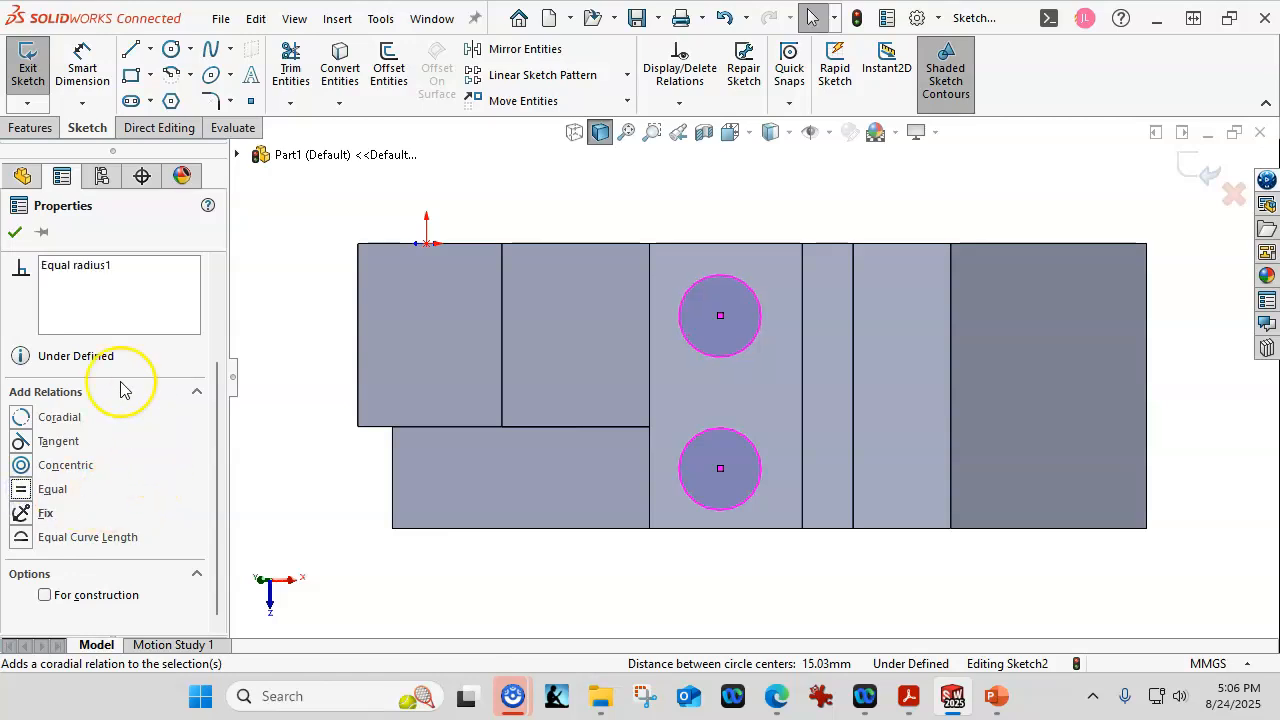
{"action": "left_click", "coordinate": [13, 233]}
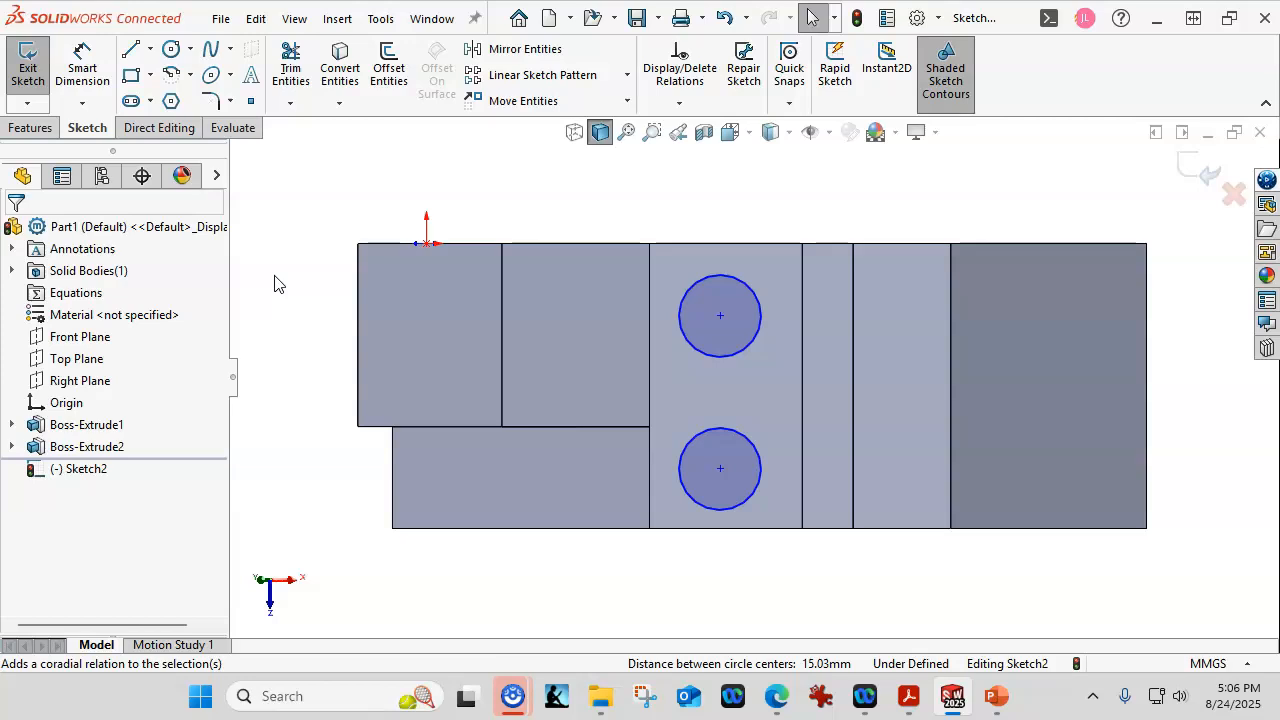
Dimension the upper circle's diameter as 6 mm
{"action": "left_click", "coordinate": [82, 68]}
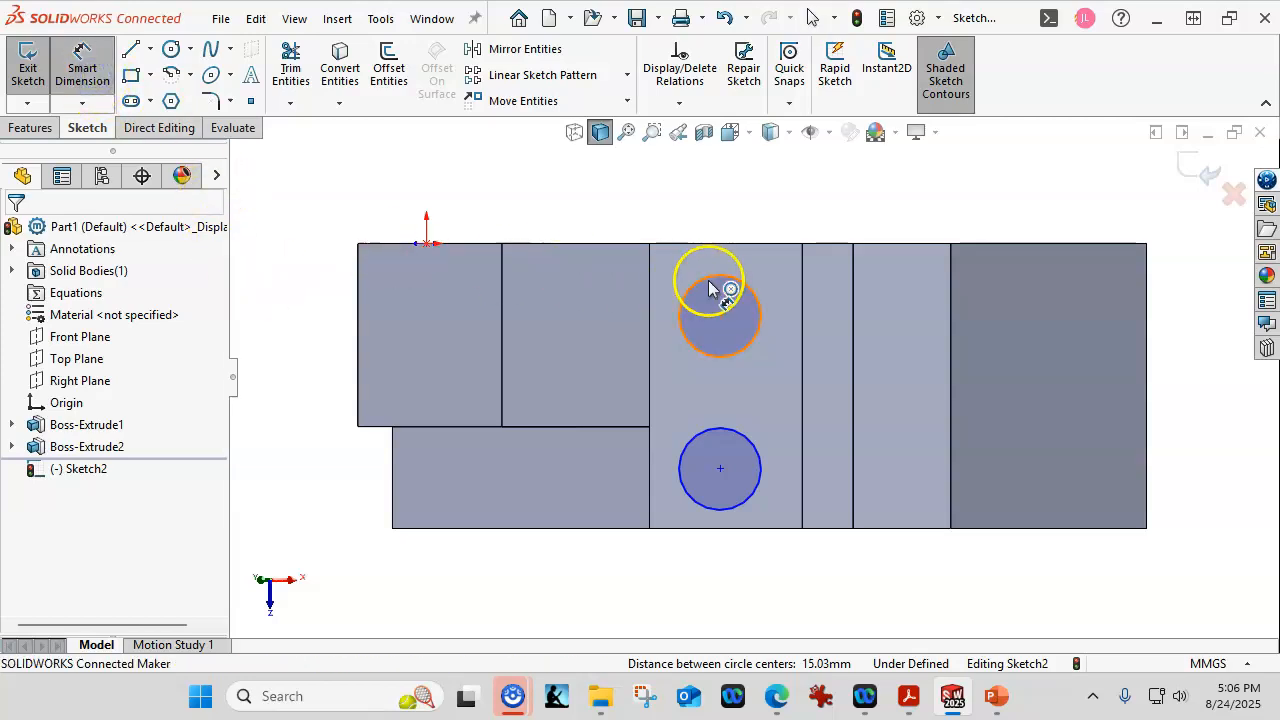
{"action": "left_click", "coordinate": [749, 286]}
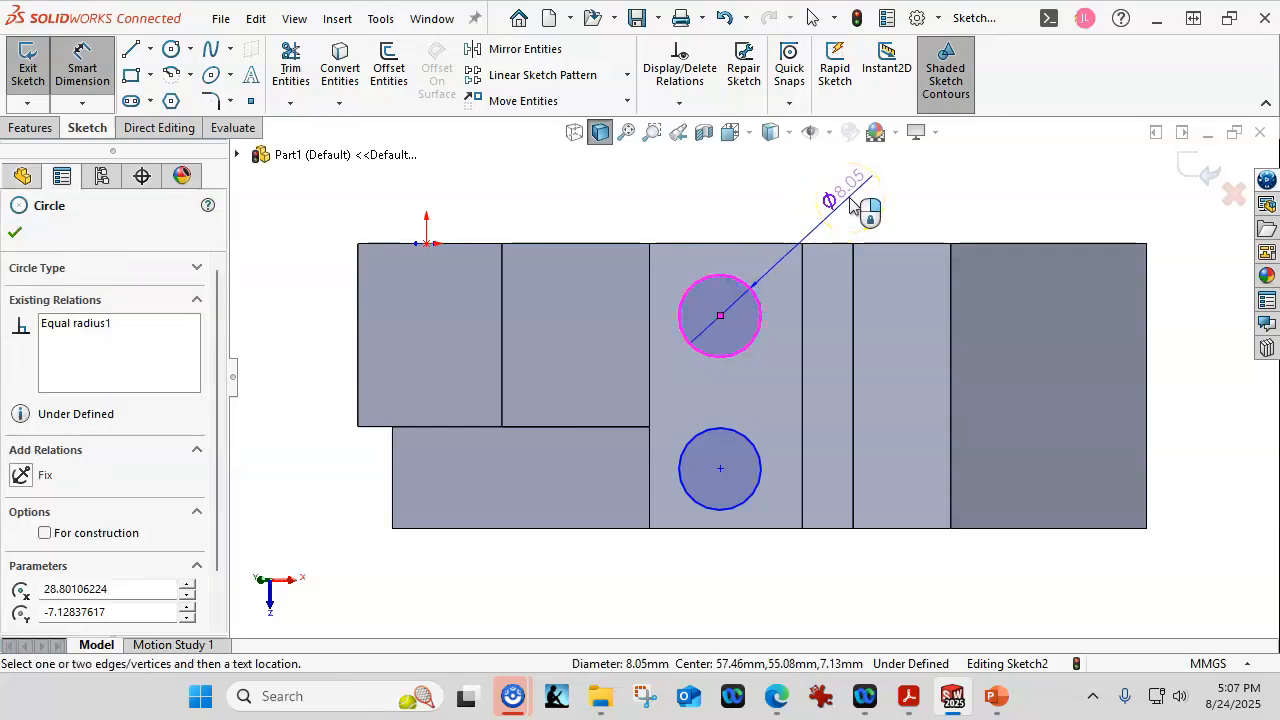
{"action": "left_click", "coordinate": [849, 201]}
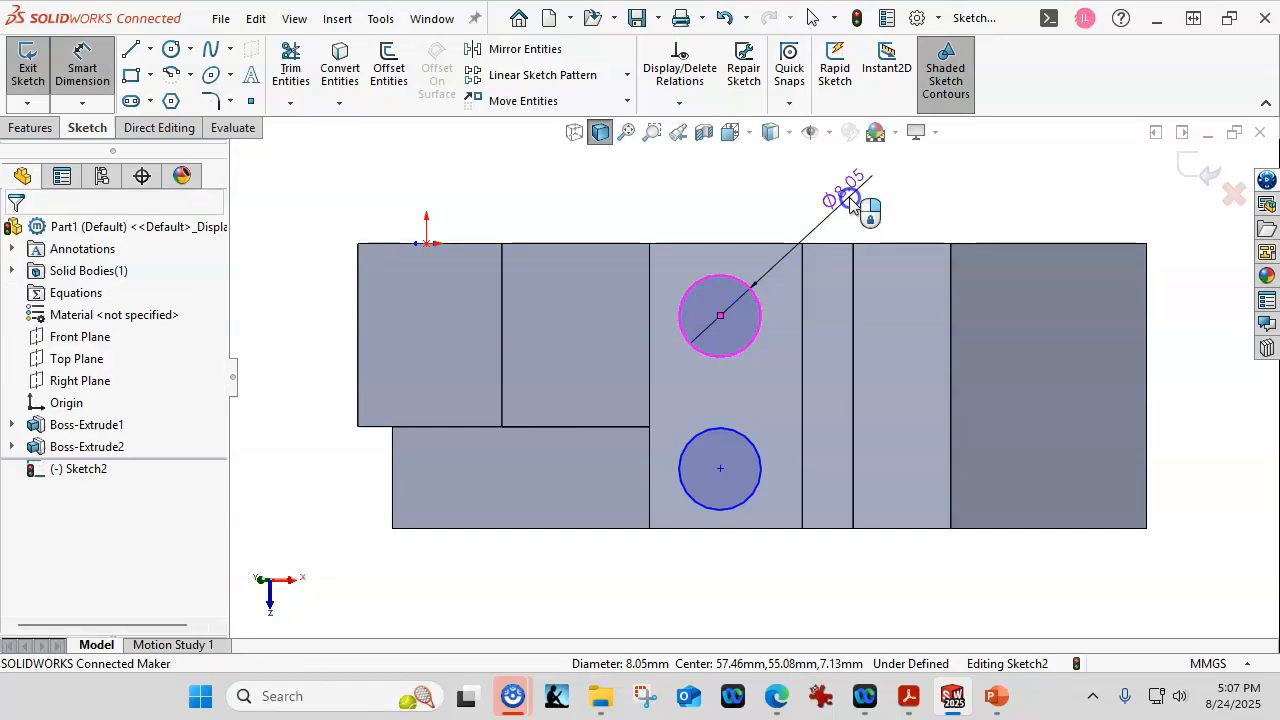
{"action": "type", "text": "6"}
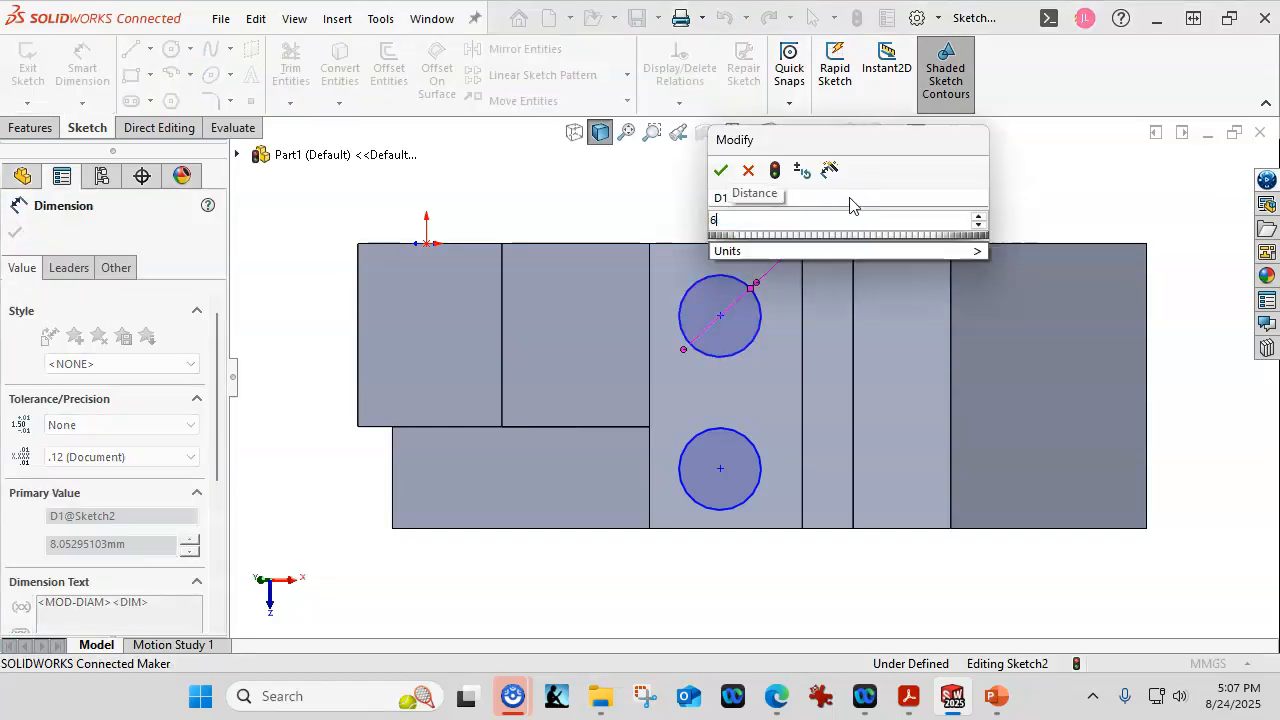
{"action": "key", "text": "Return"}
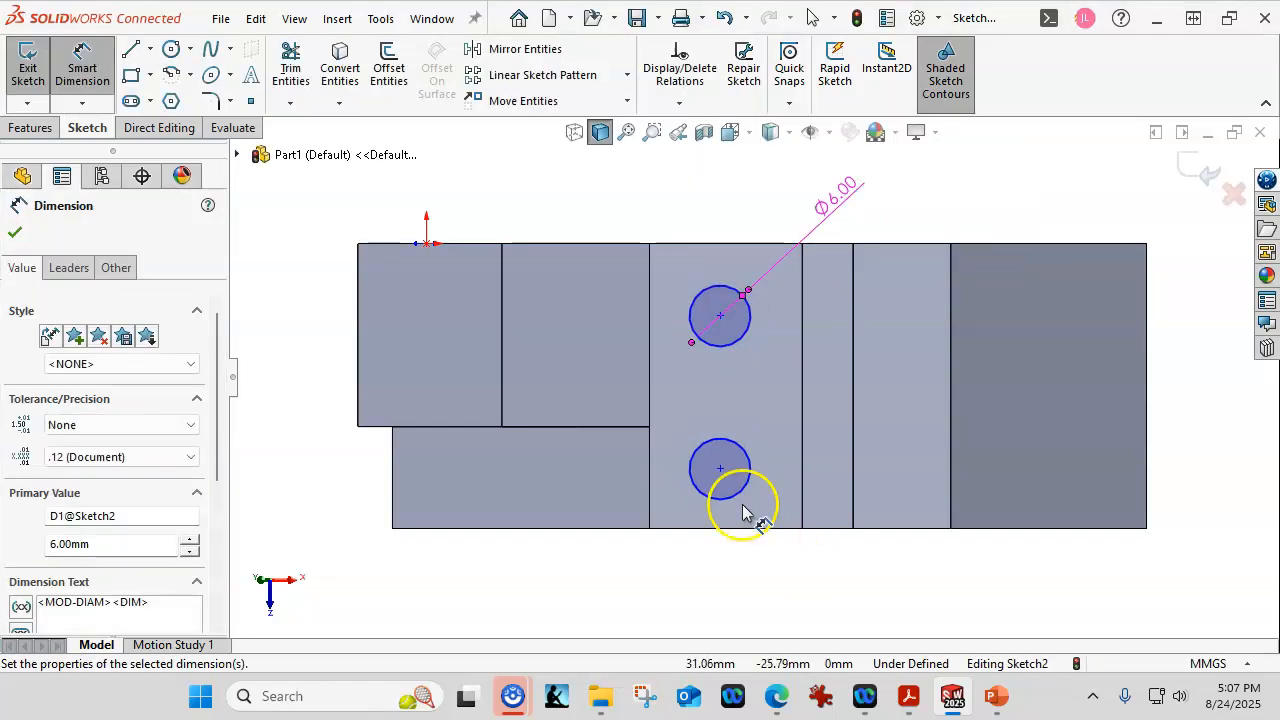
{"action": "left_click", "coordinate": [736, 502]}
{"action": "left_click", "coordinate": [830, 575]}
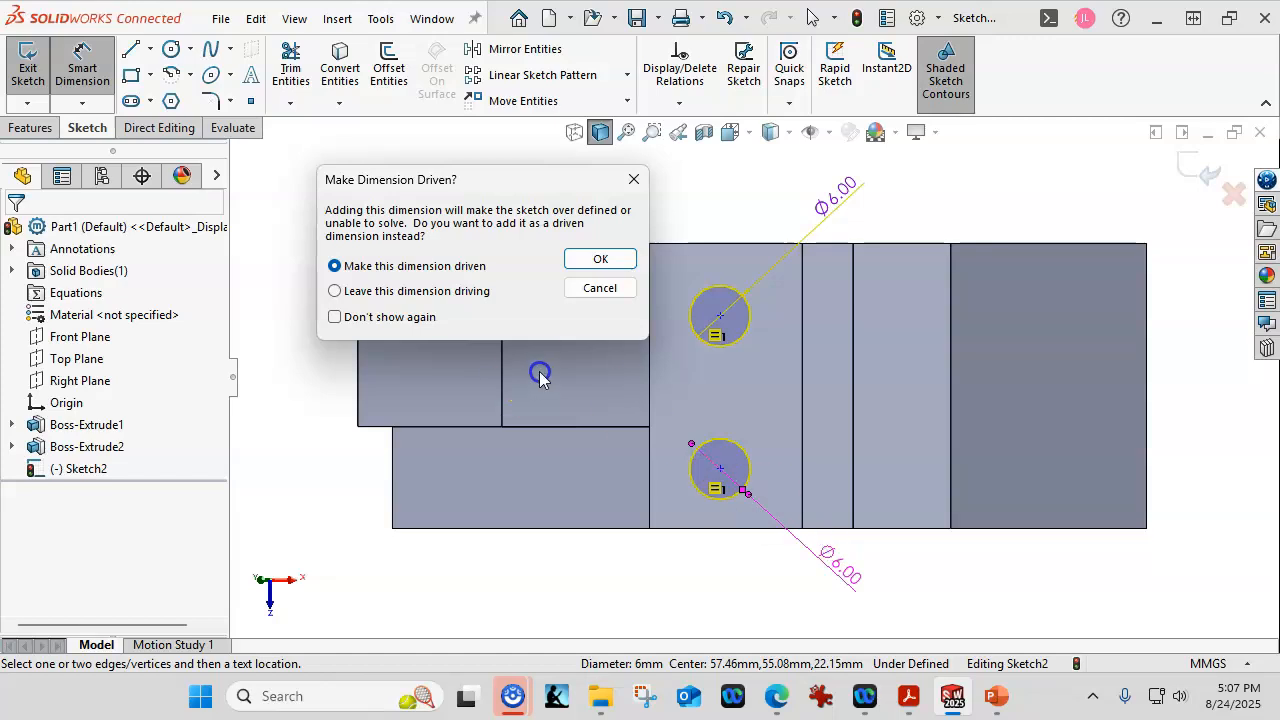
{"action": "left_click", "coordinate": [597, 289]}
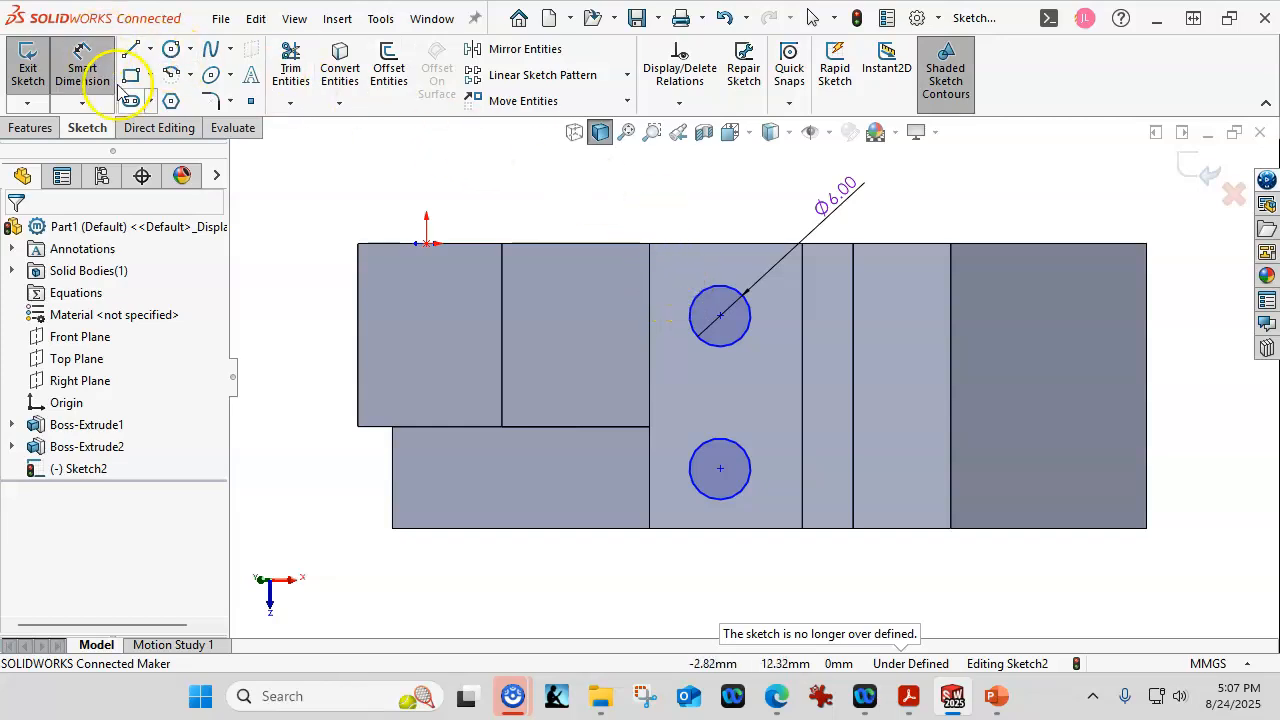
Dimension the upper circle's centre 7.5 mm horizontally from the sloping face's edge beside the stepped region
{"action": "left_click", "coordinate": [84, 68]}
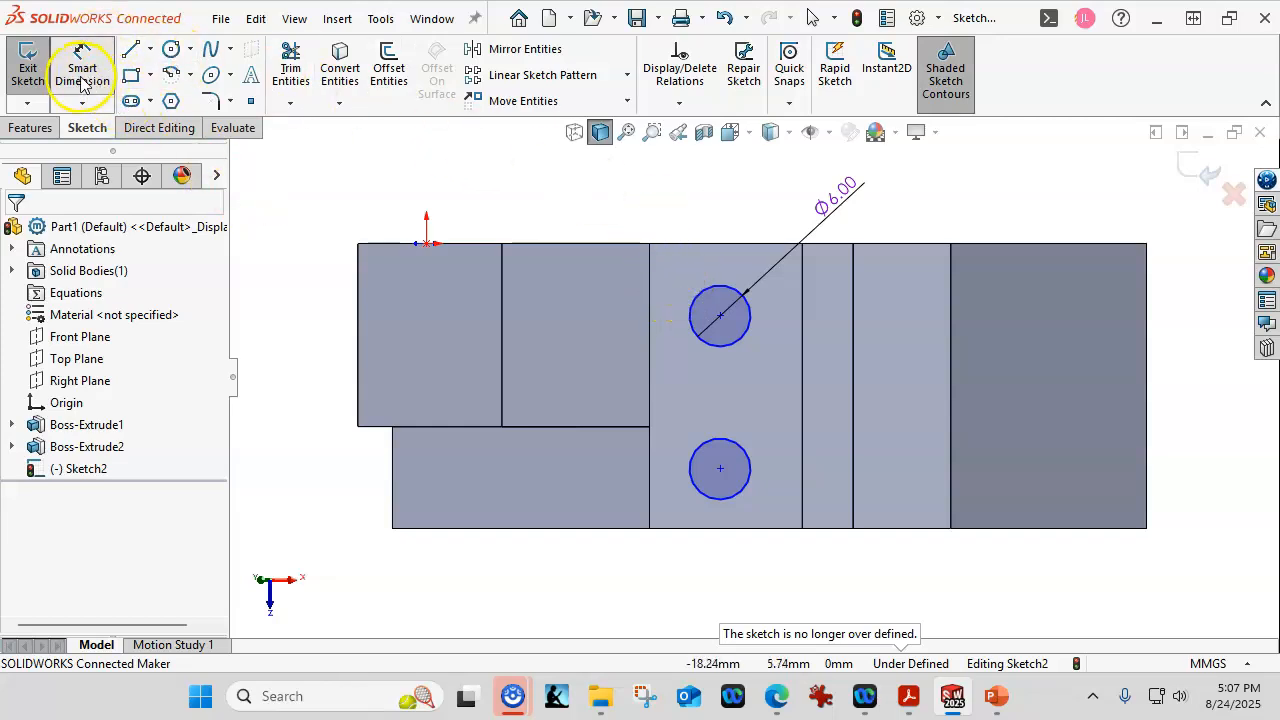
{"action": "left_click", "coordinate": [649, 330]}
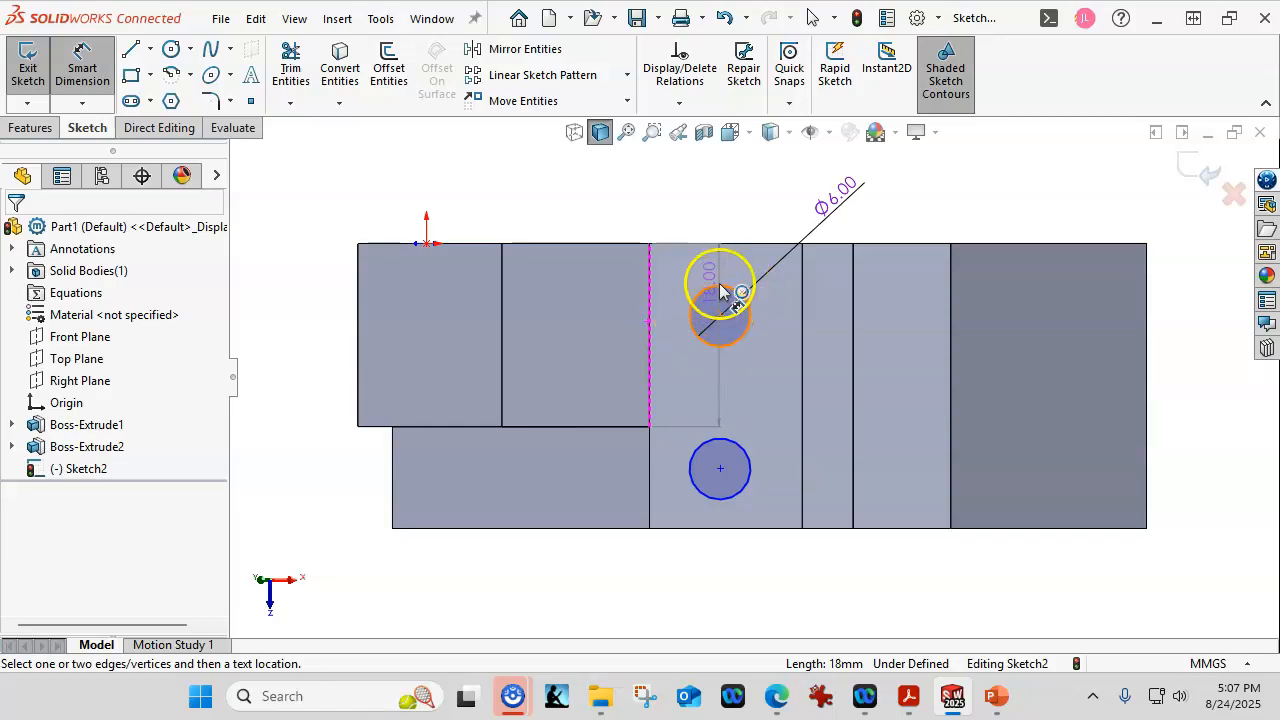
{"action": "left_click", "coordinate": [720, 292]}
{"action": "left_click", "coordinate": [688, 182]}
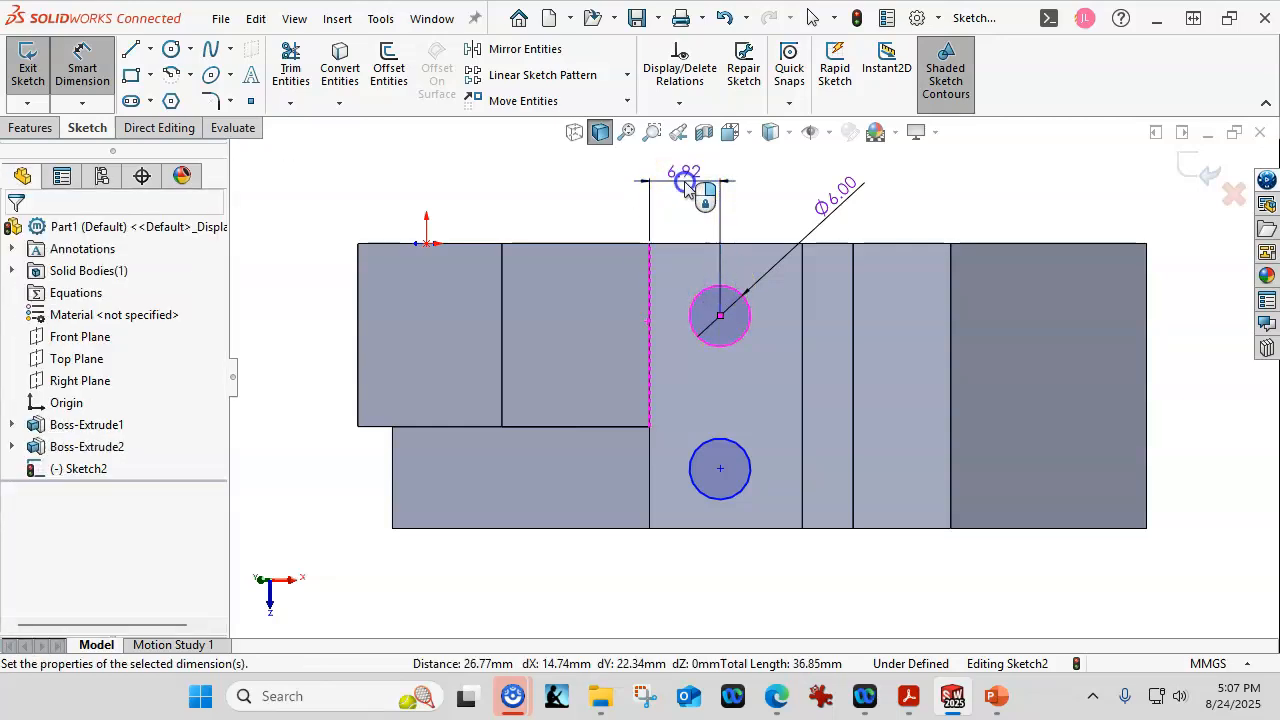
{"action": "type", "text": "7.5"}
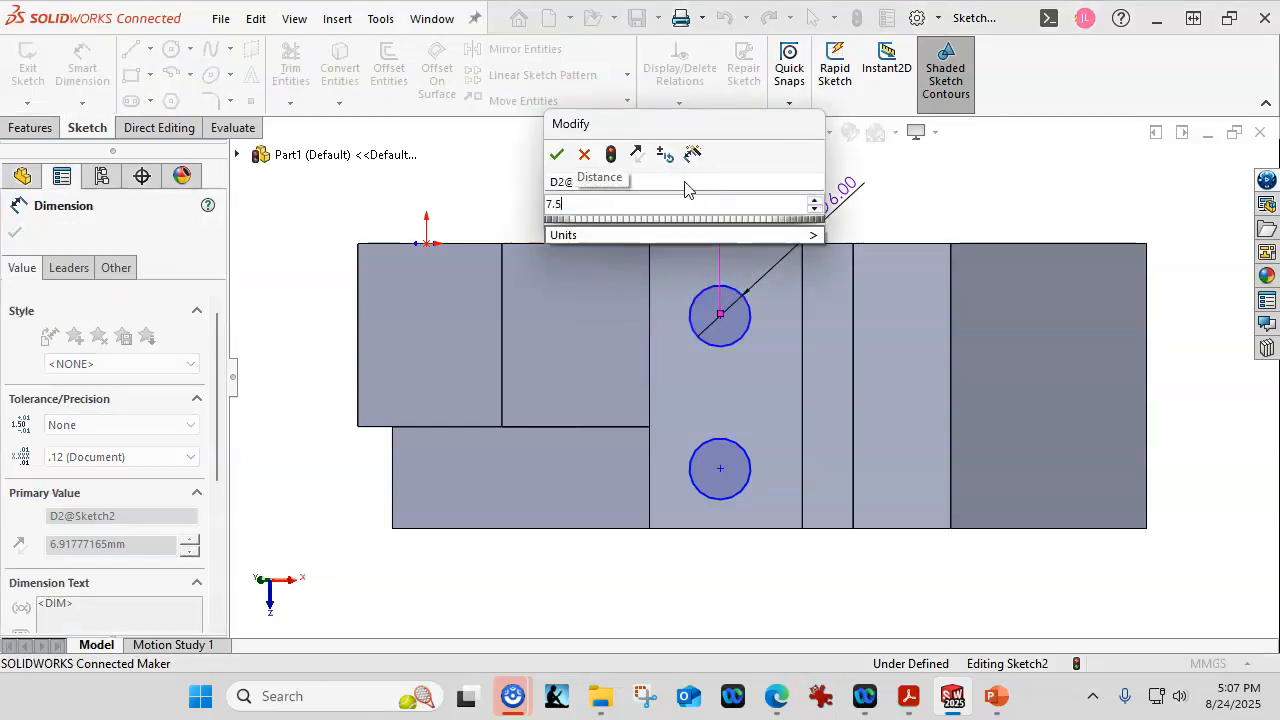
{"action": "key", "text": "Return"}
{"action": "left_click", "coordinate": [771, 220]}
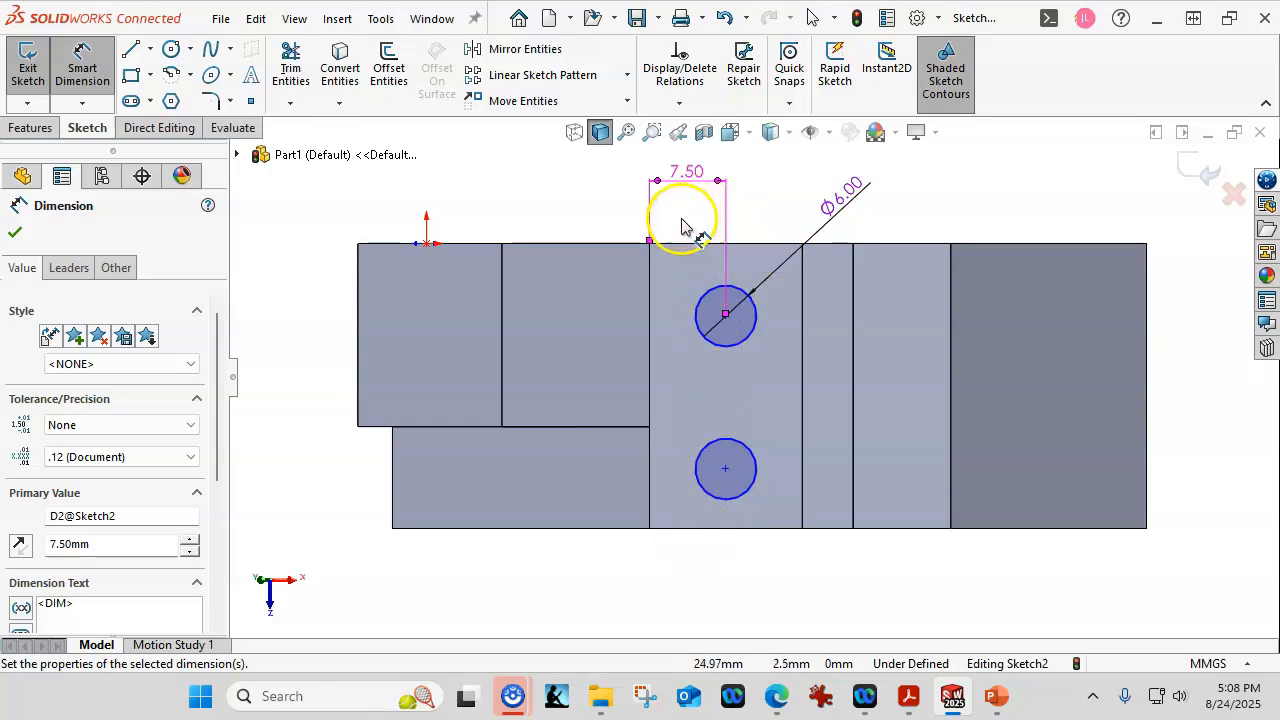
{"action": "left_click", "coordinate": [626, 203]}
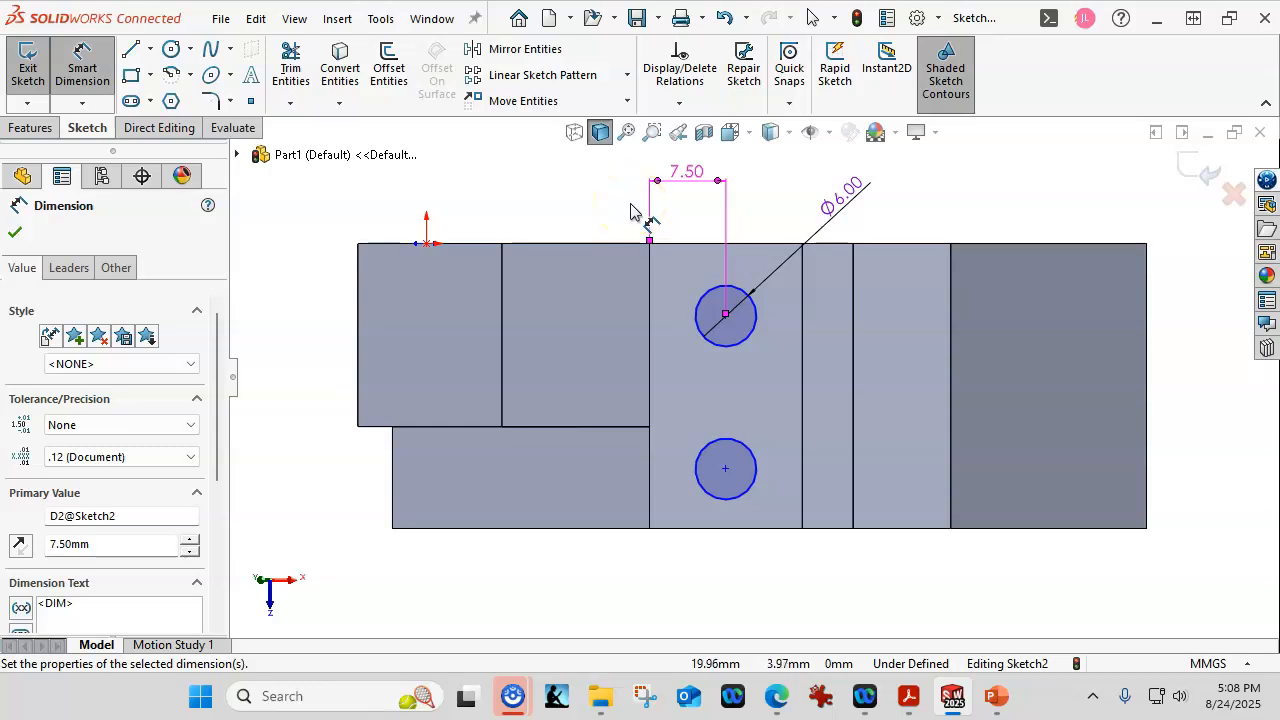
{"action": "mouse_move", "coordinate": [630, 210]}
{"action": "left_mouse_down"}
{"action": "mouse_move", "coordinate": [683, 323]}
{"action": "mouse_move", "coordinate": [674, 417]}
{"action": "mouse_move", "coordinate": [706, 547]}
{"action": "left_mouse_up"}
Dimension the lower circle's centre 7 mm from the lower edge of the sloping face
{"action": "left_click", "coordinate": [737, 527]}
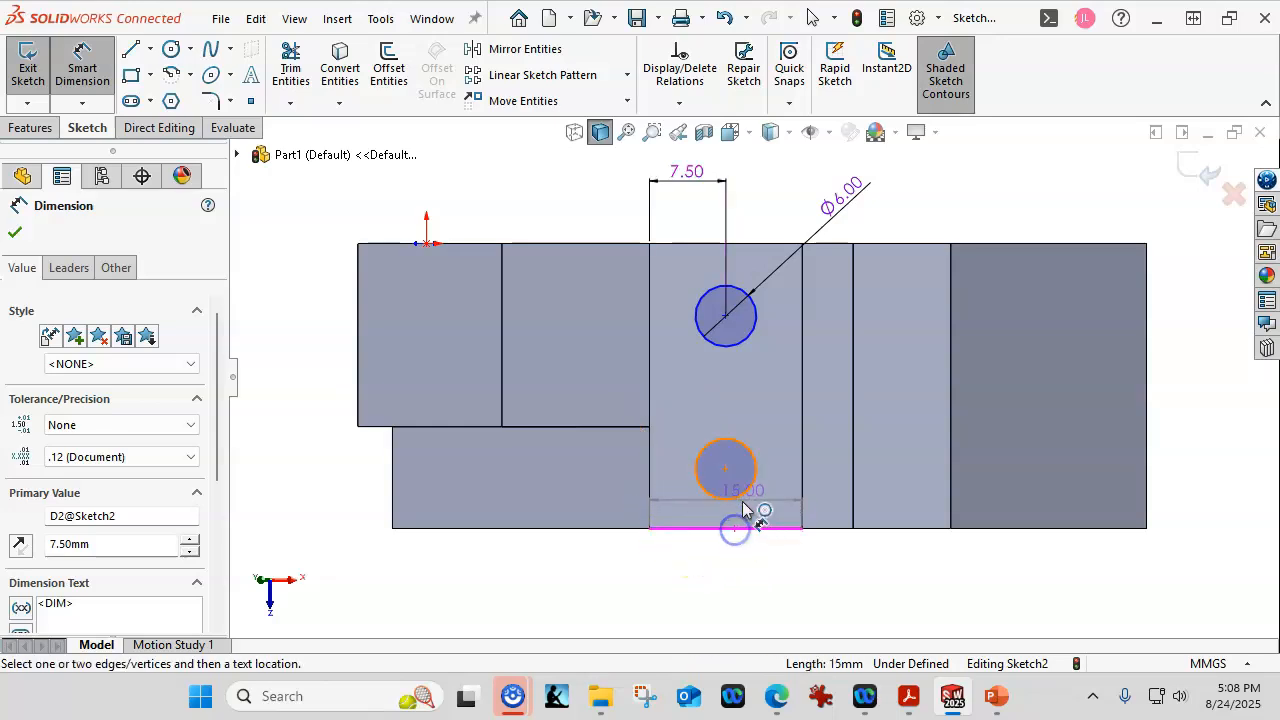
{"action": "left_click", "coordinate": [748, 500]}
{"action": "left_click", "coordinate": [1178, 498]}
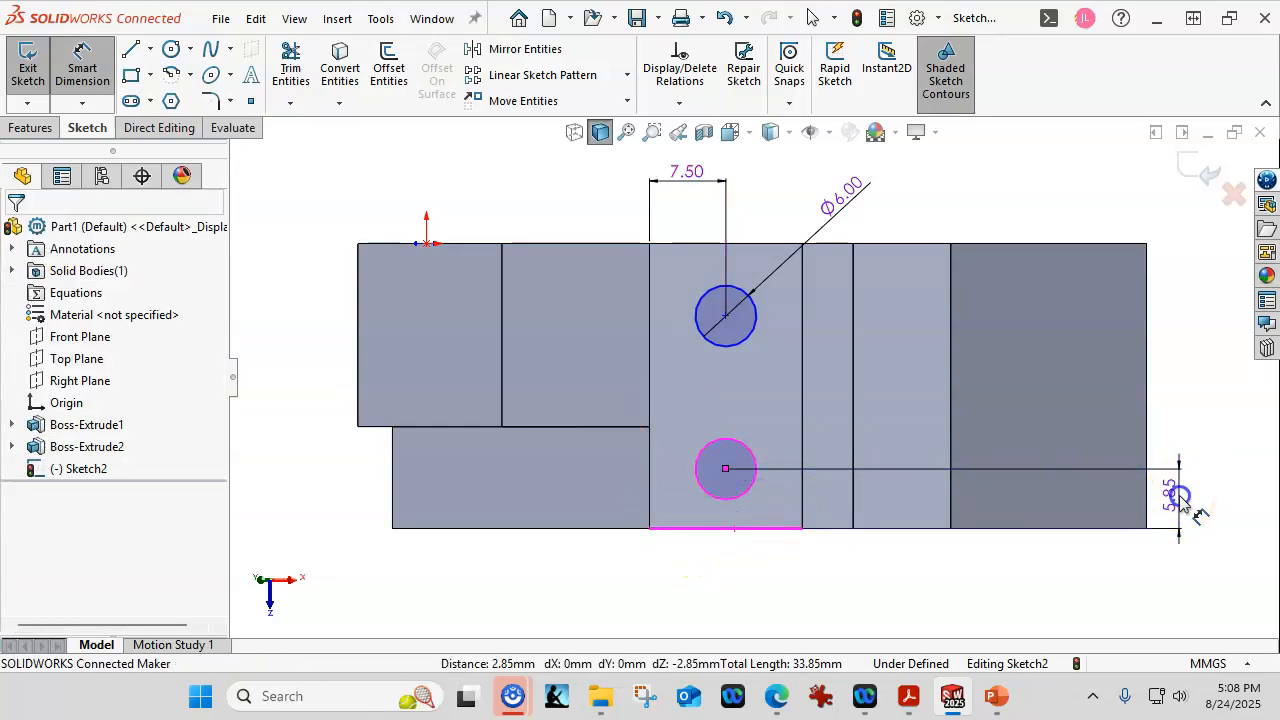
{"action": "type", "text": "7.00mm"}
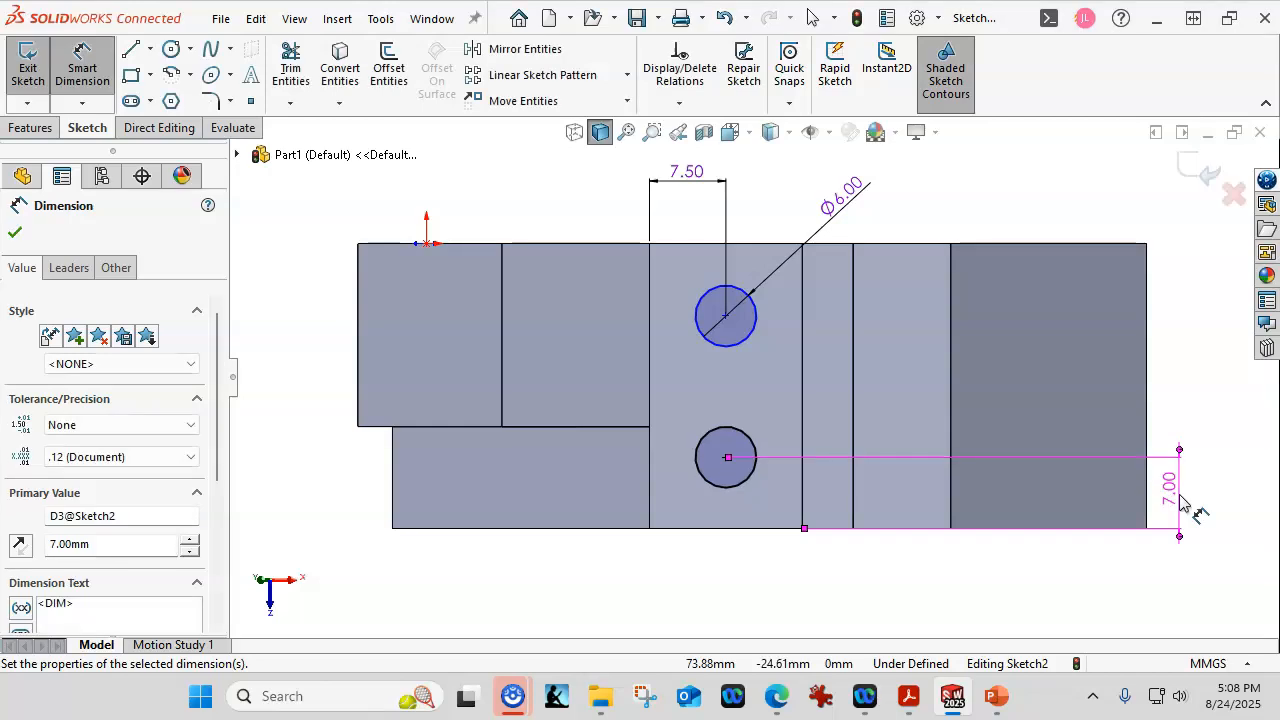
Dimension the upper circle's centre 7 mm from the upper edge of the sloping face
{"action": "left_click", "coordinate": [745, 345]}
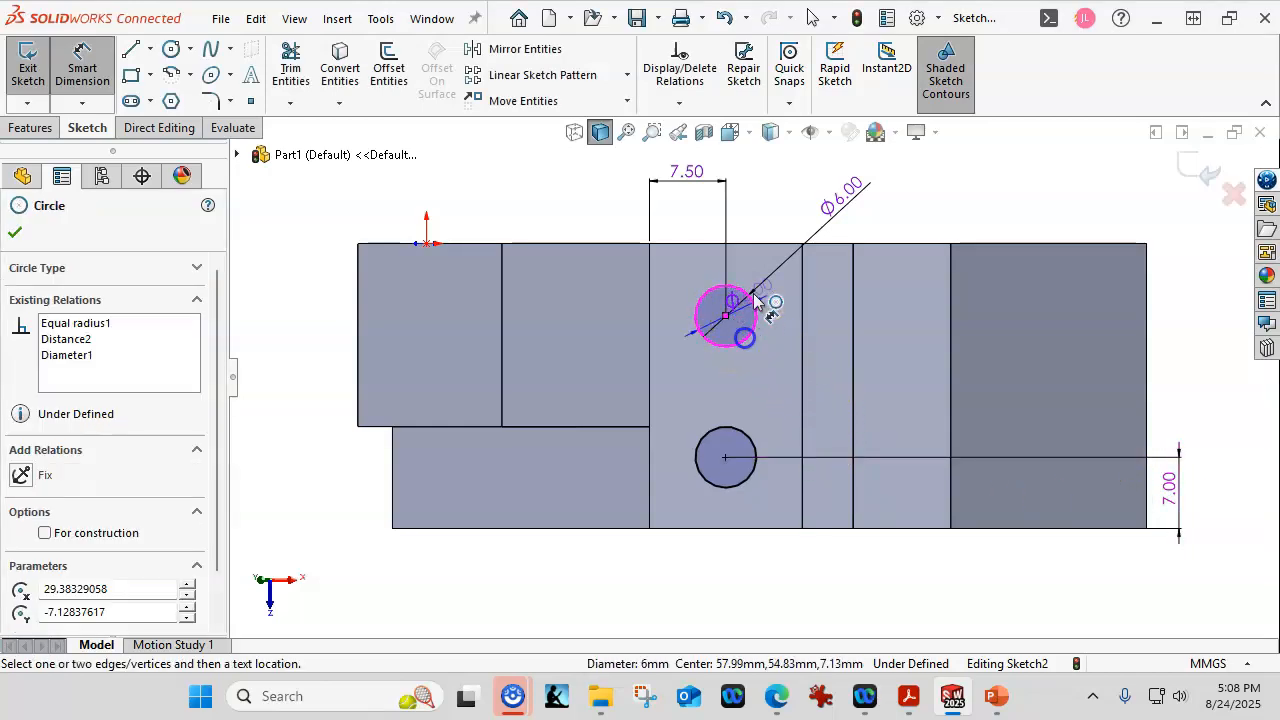
{"action": "left_click", "coordinate": [757, 244]}
{"action": "left_click", "coordinate": [1180, 290]}
{"action": "type", "text": "7"}
{"action": "key", "text": "Return"}
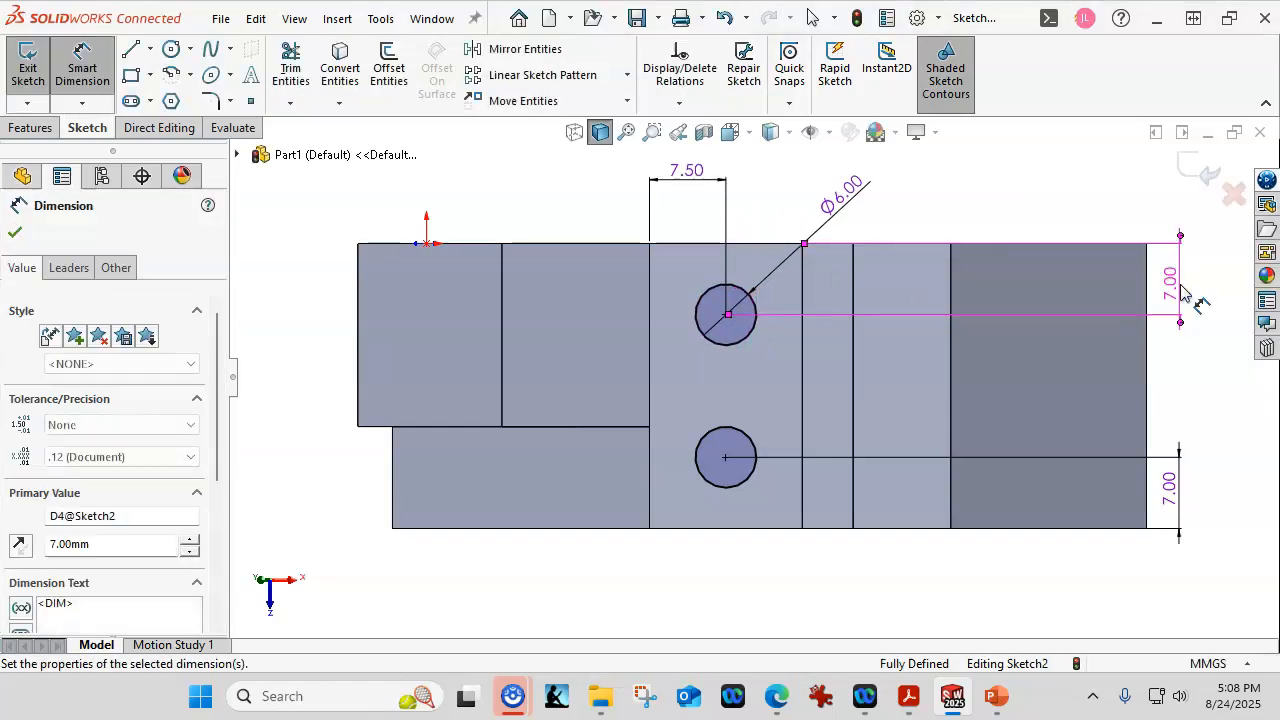
{"action": "left_click", "coordinate": [1141, 310]}
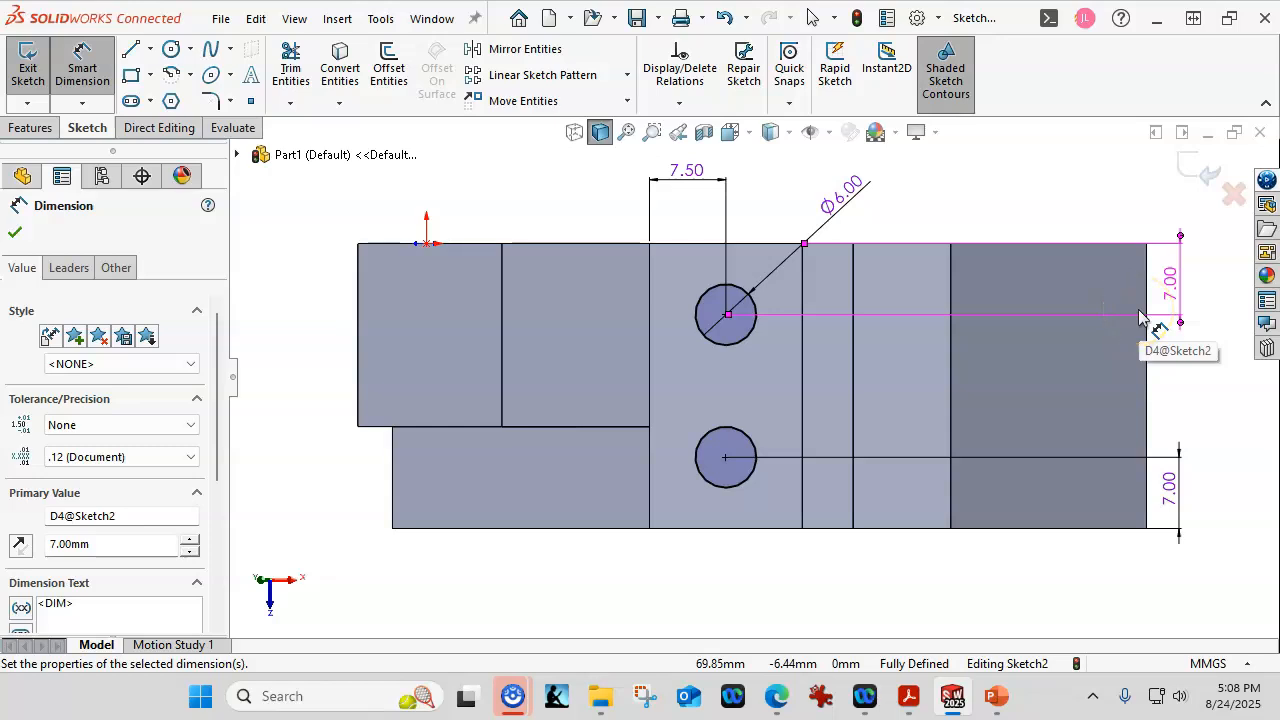
Extrude the two circles as bosses to a blind depth of 6 mm, merged with the body
{"action": "left_click", "coordinate": [32, 130]}
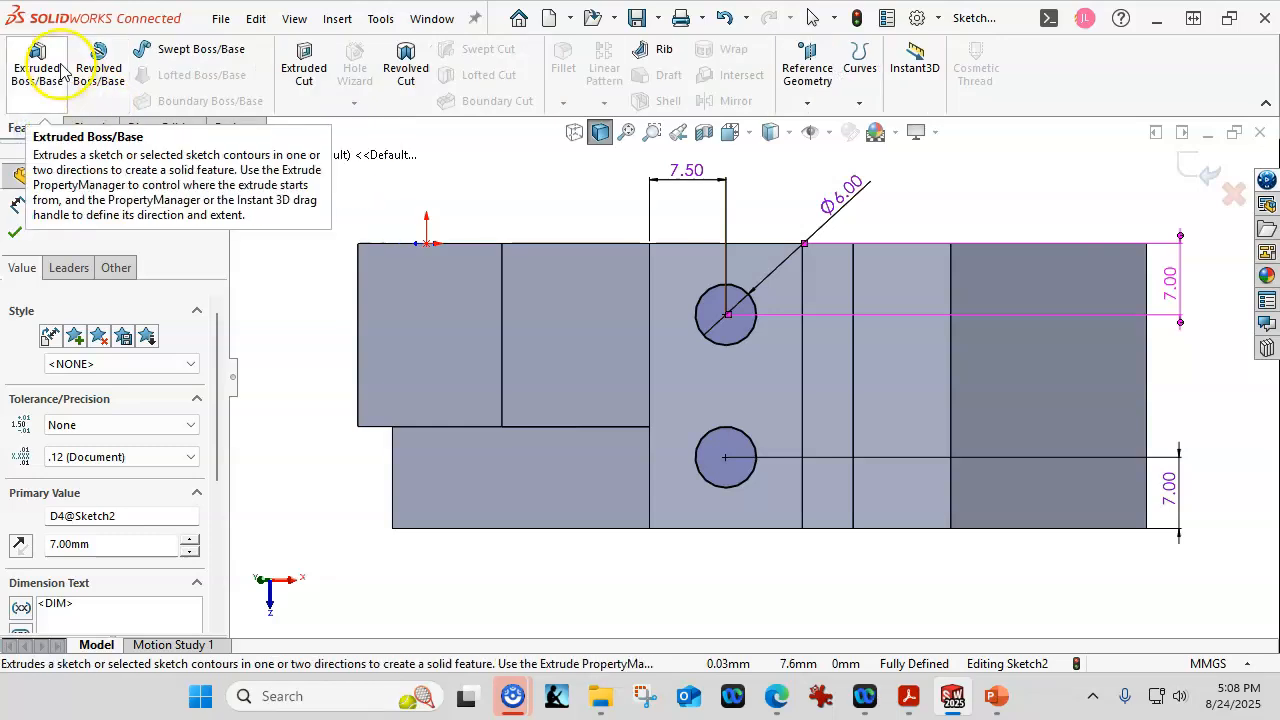
{"action": "left_click", "coordinate": [61, 70]}
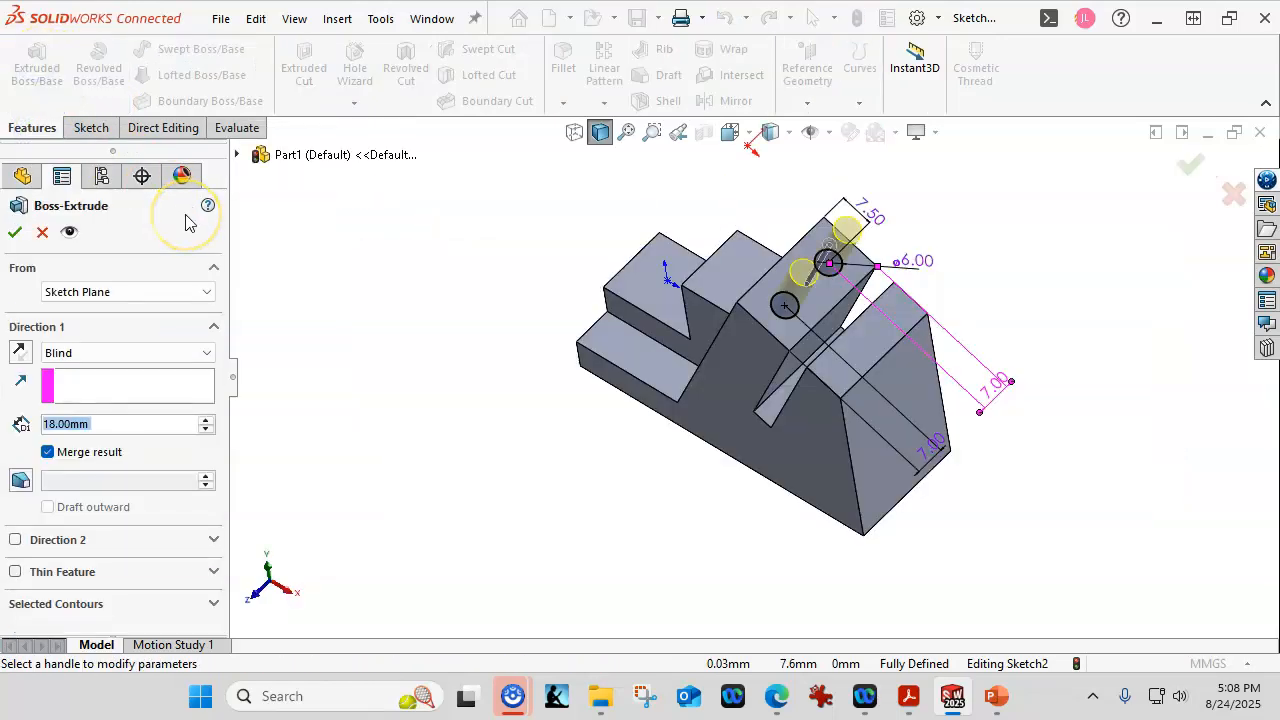
{"action": "type", "text": "6"}
{"action": "key", "text": "Tab"}
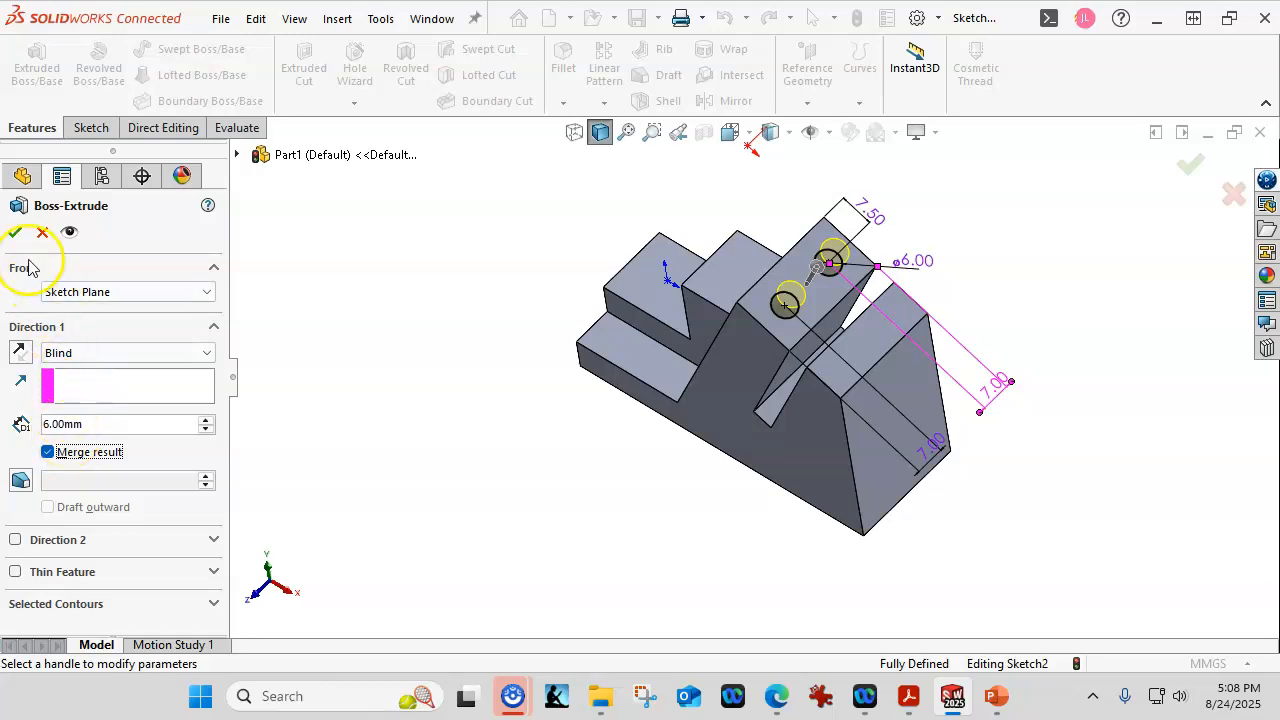
{"action": "left_click", "coordinate": [15, 232]}
{"action": "middle_click_drag", "start_coordinate": [400, 266], "coordinate": [419, 204]}
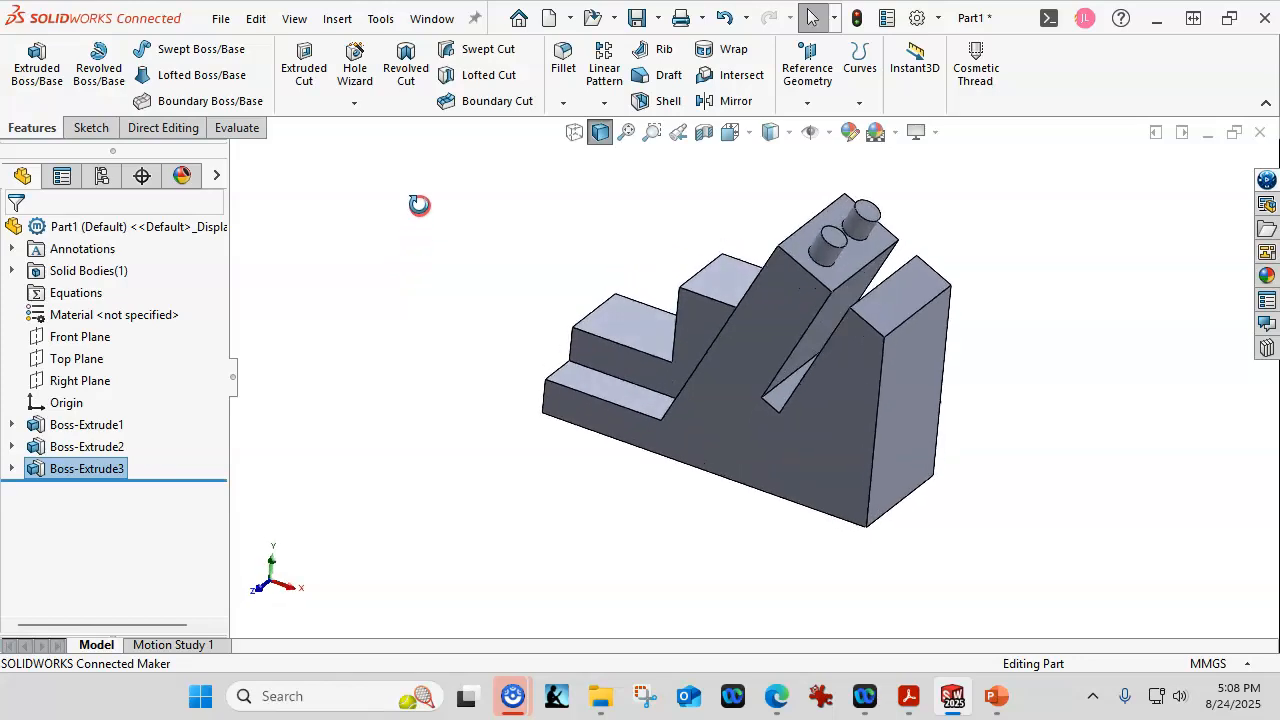
{"action": "middle_click_drag", "start_coordinate": [434, 263], "coordinate": [500, 329]}
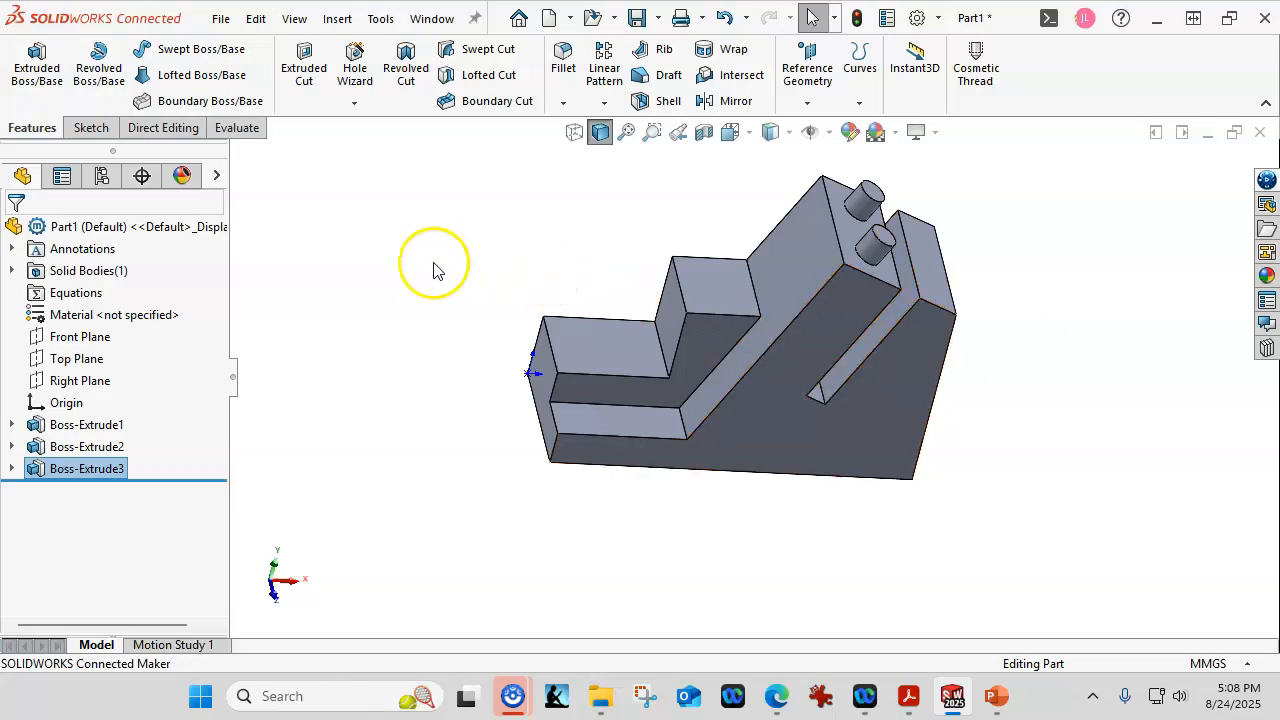
Evaluate the part's mass properties and compare its volume with the one stated in the PDF practice drawing
{"action": "left_click", "coordinate": [234, 134]}
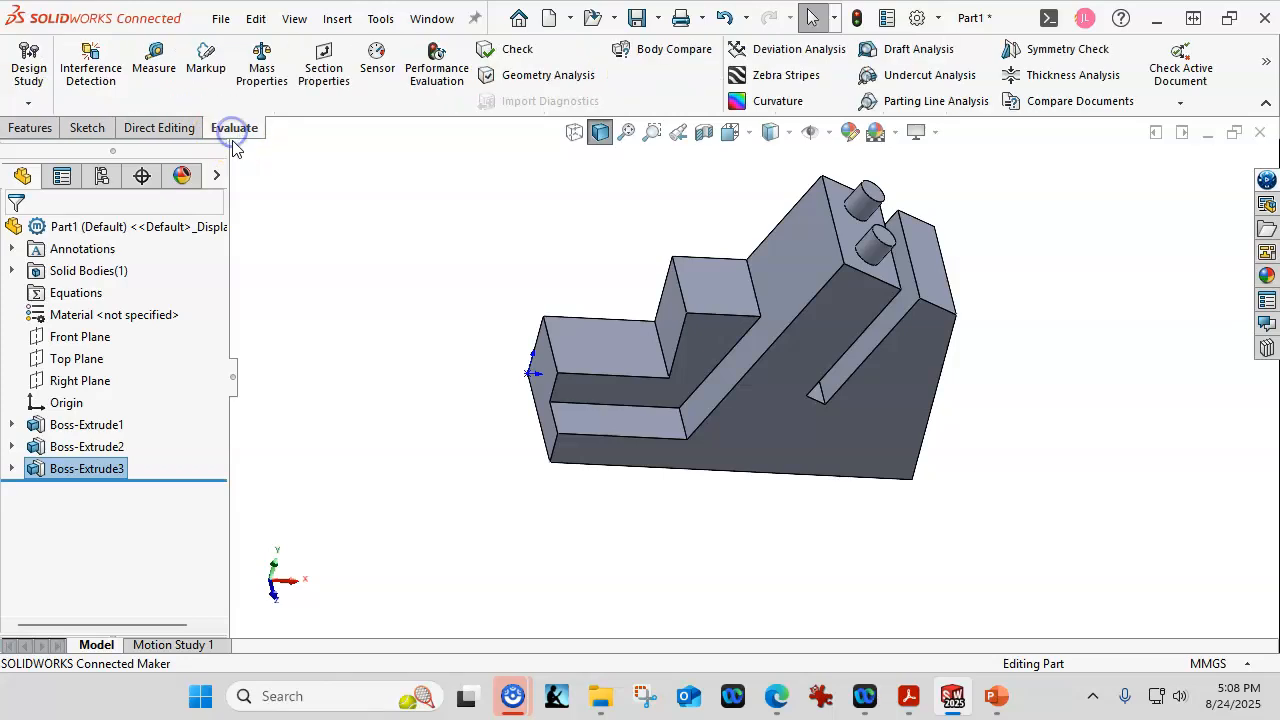
{"action": "left_click", "coordinate": [258, 70]}
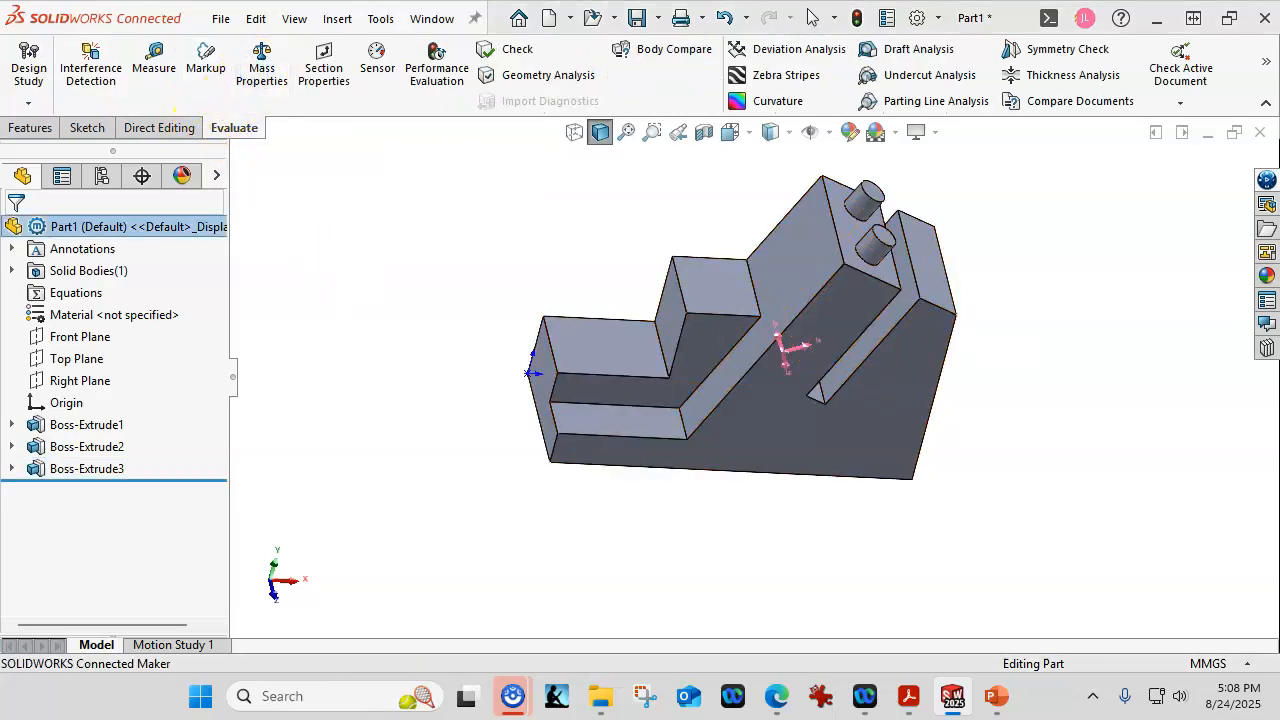
{"action": "left_click_drag", "start_coordinate": [974, 271], "coordinate": [541, 97]}
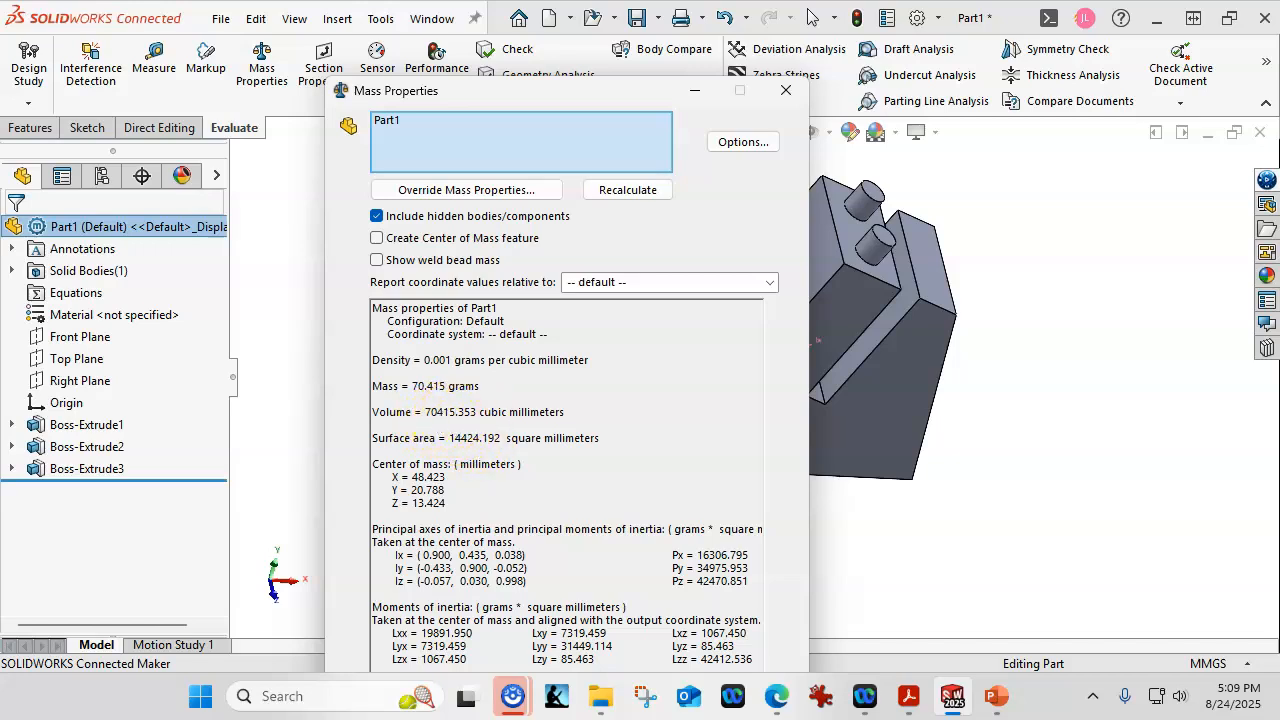
{"action": "left_click_drag", "start_coordinate": [1279, 242], "coordinate": [487, 188]}
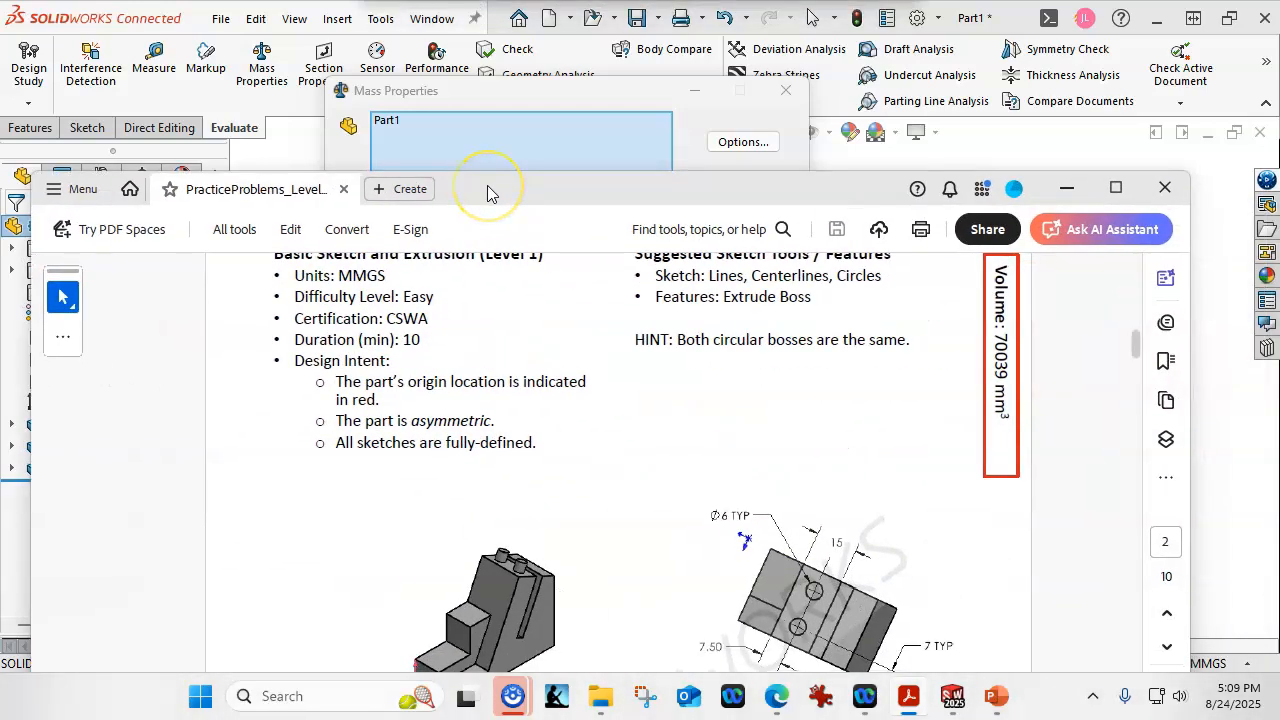
{"action": "left_click_drag", "start_coordinate": [686, 186], "coordinate": [1279, 220]}
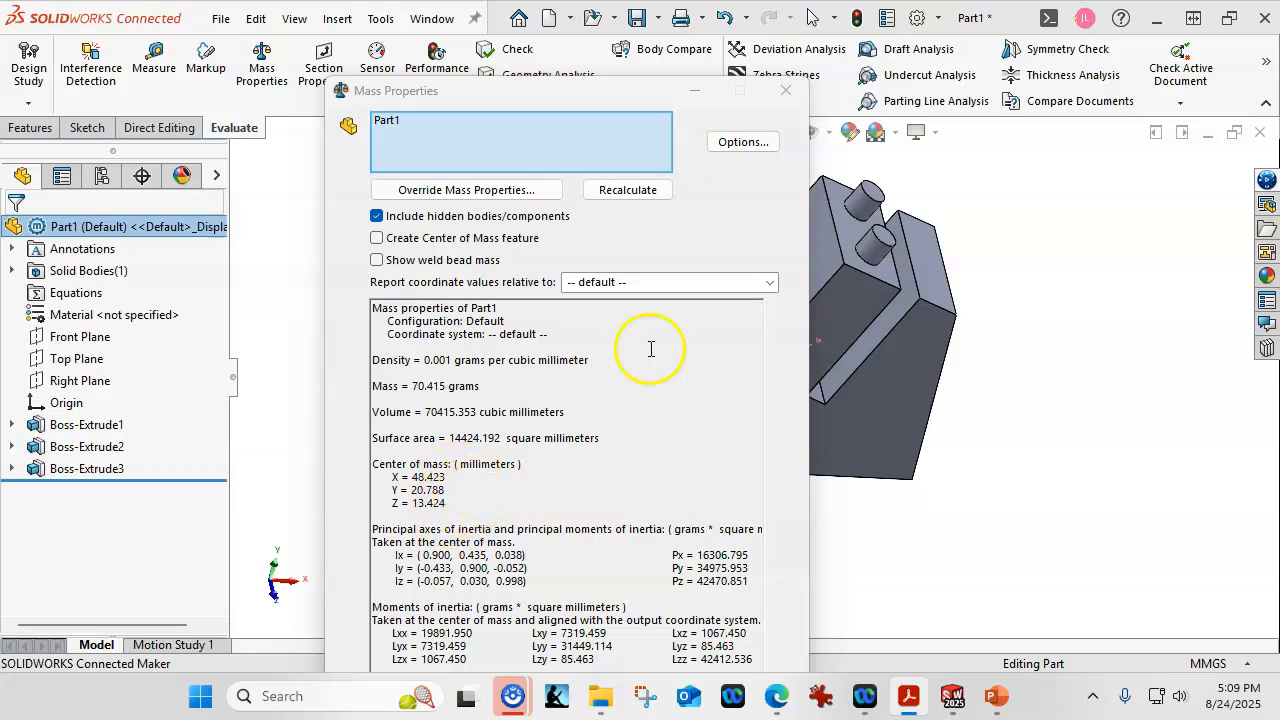
{"action": "left_click", "coordinate": [785, 91]}
Save the part as P1-2 in the CSWA25 folder in SOLIDWORKS Part format and close the document
{"action": "middle_click_drag", "start_coordinate": [947, 222], "coordinate": [943, 277]}
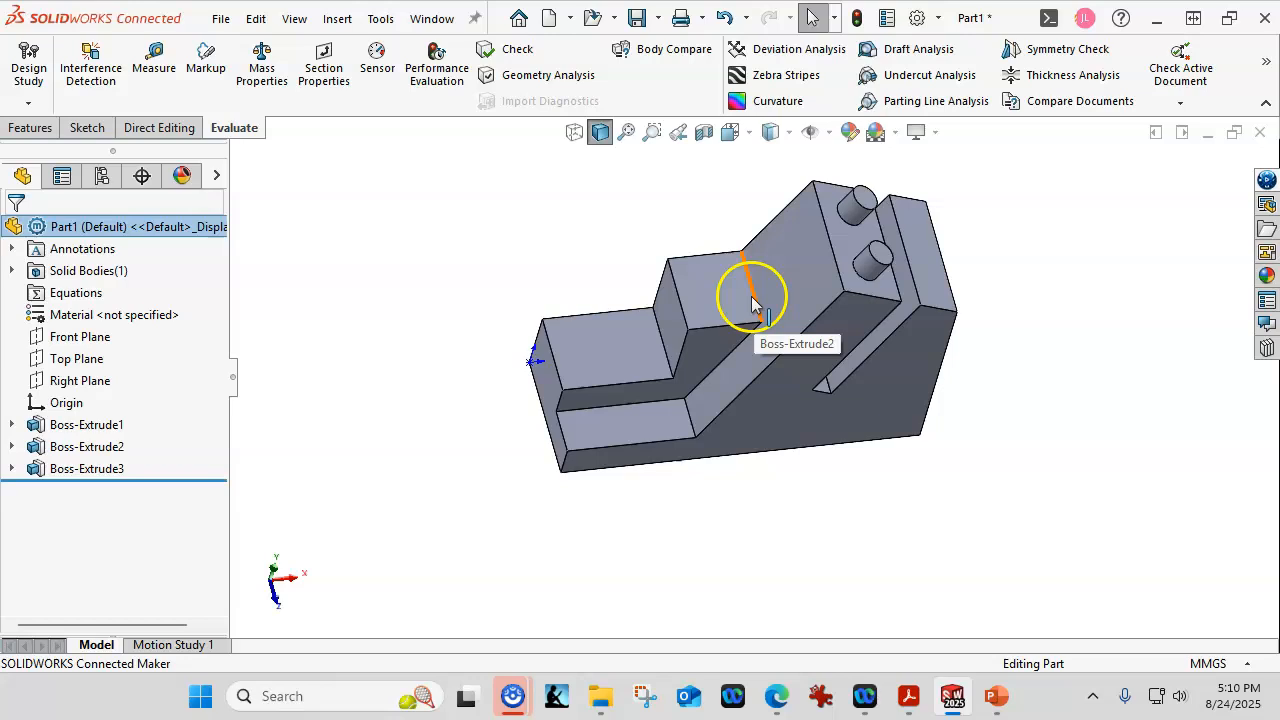
{"action": "left_click", "coordinate": [641, 20]}
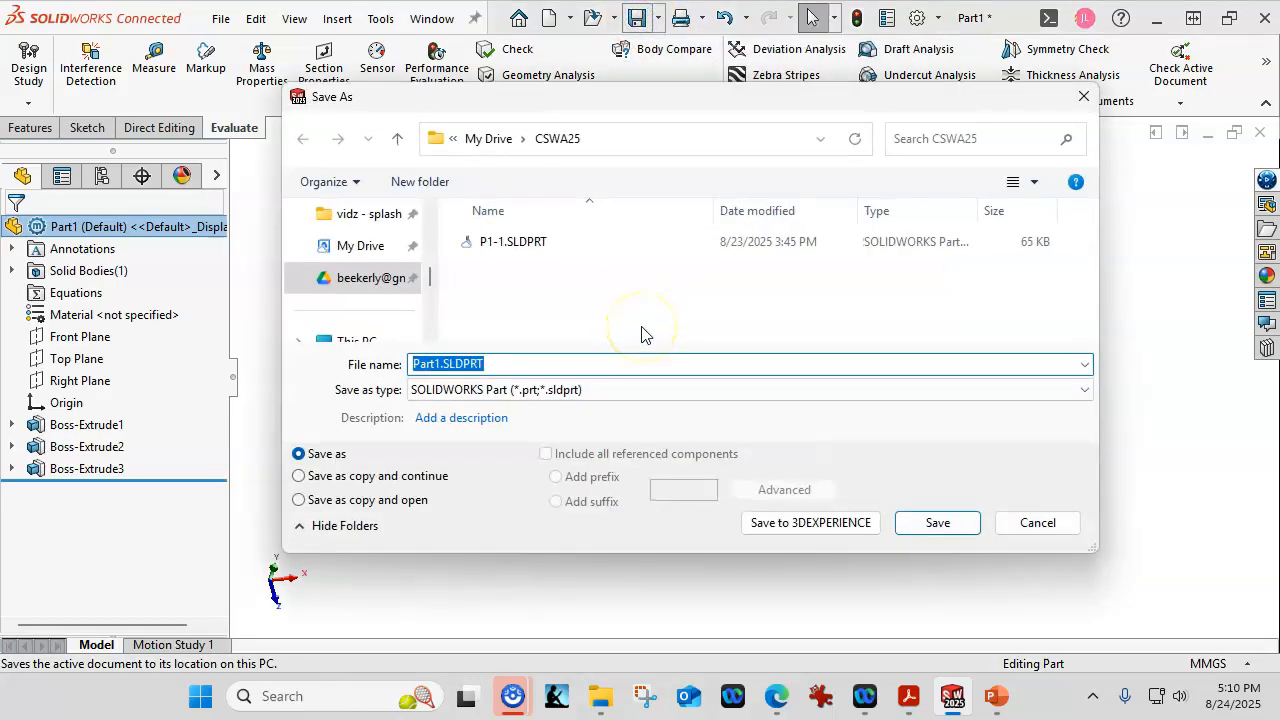
{"action": "type", "text": "P1-2"}
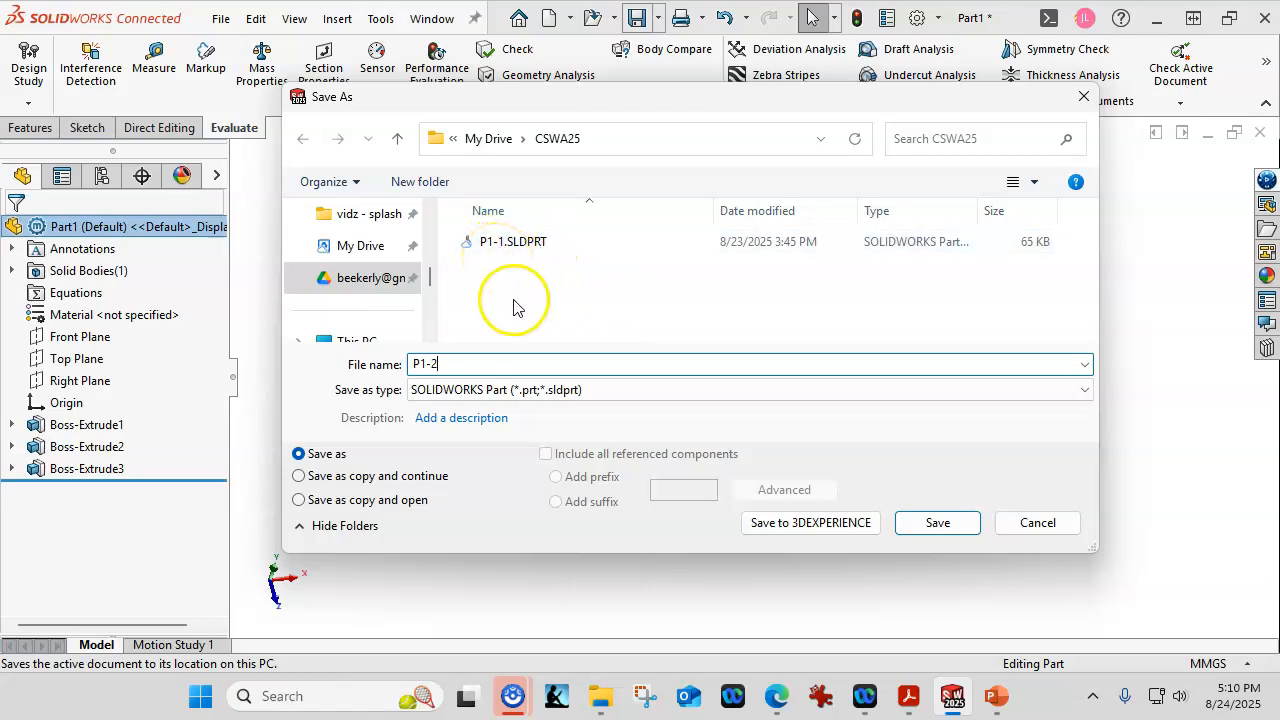
{"action": "left_click", "coordinate": [592, 390]}
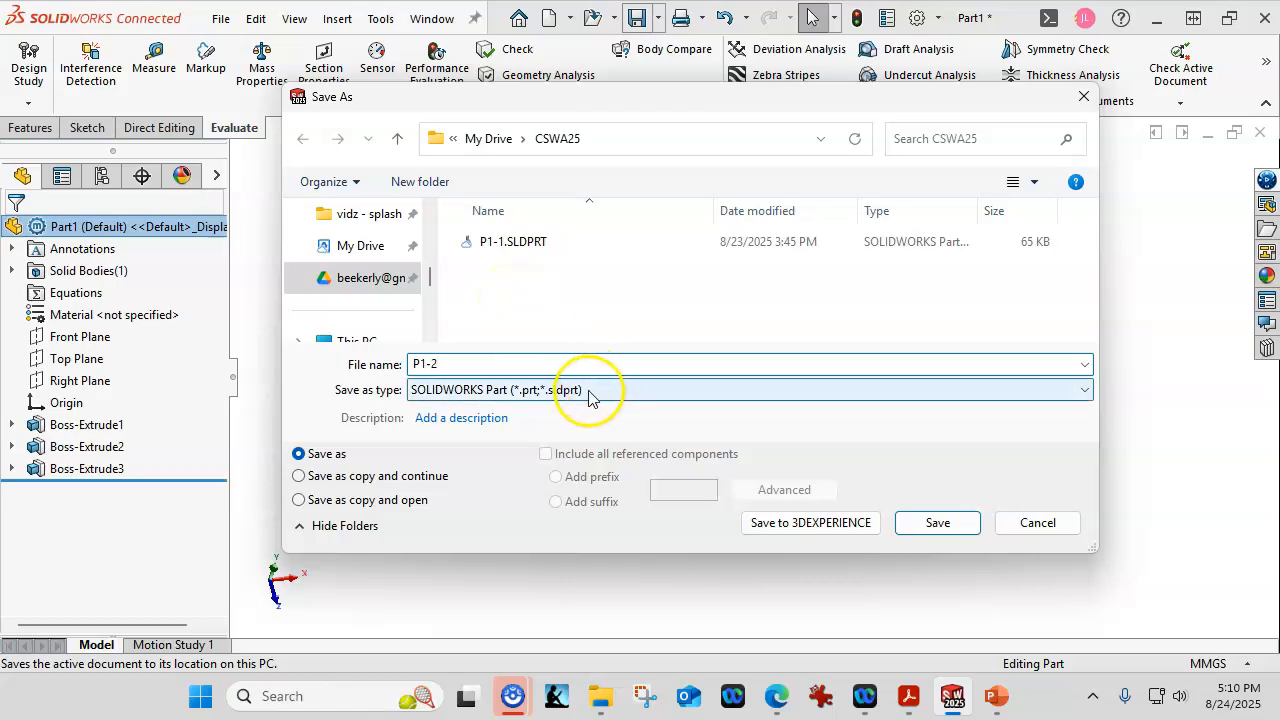
{"action": "left_click", "coordinate": [430, 363]}
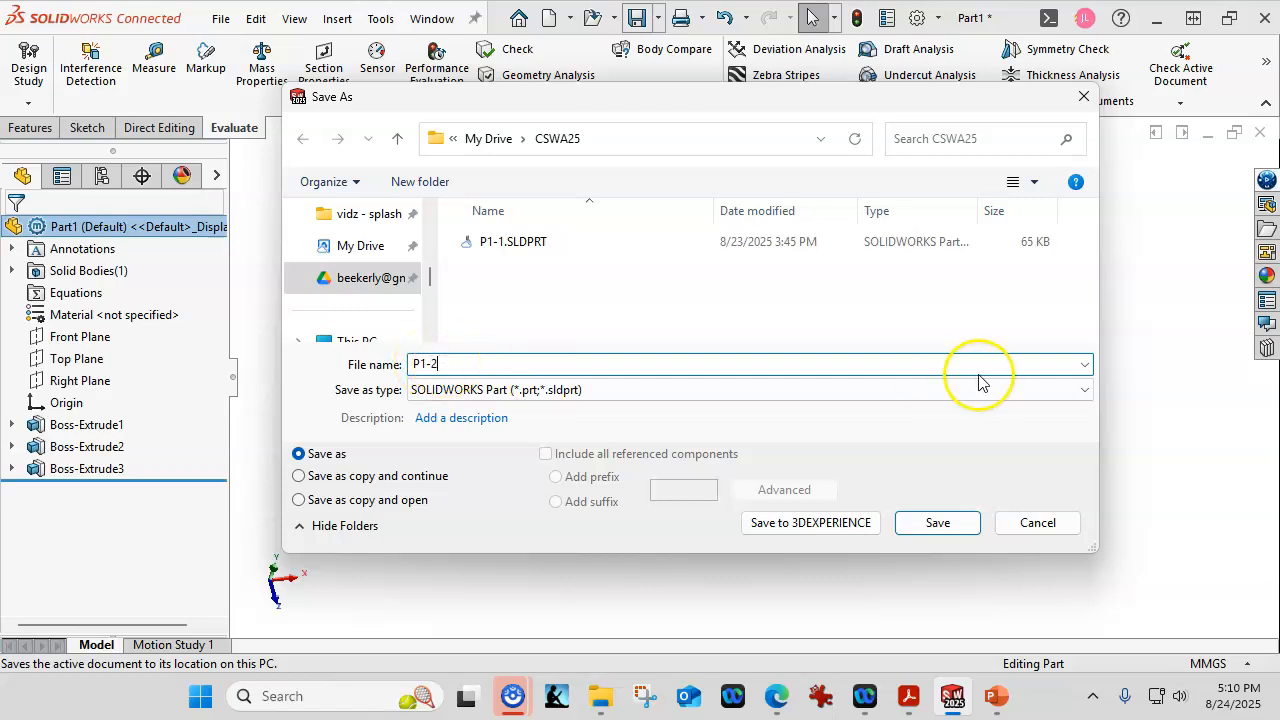
{"action": "left_click", "coordinate": [940, 525]}
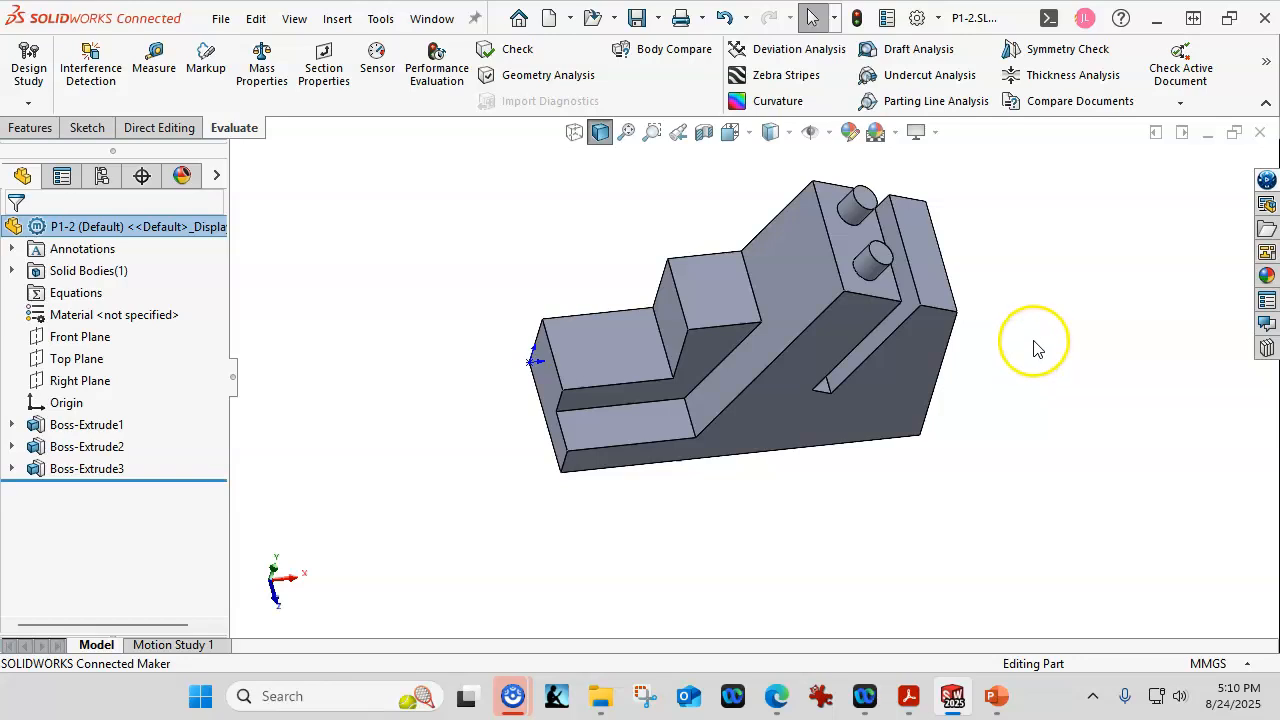
{"action": "left_click", "coordinate": [1257, 140]}
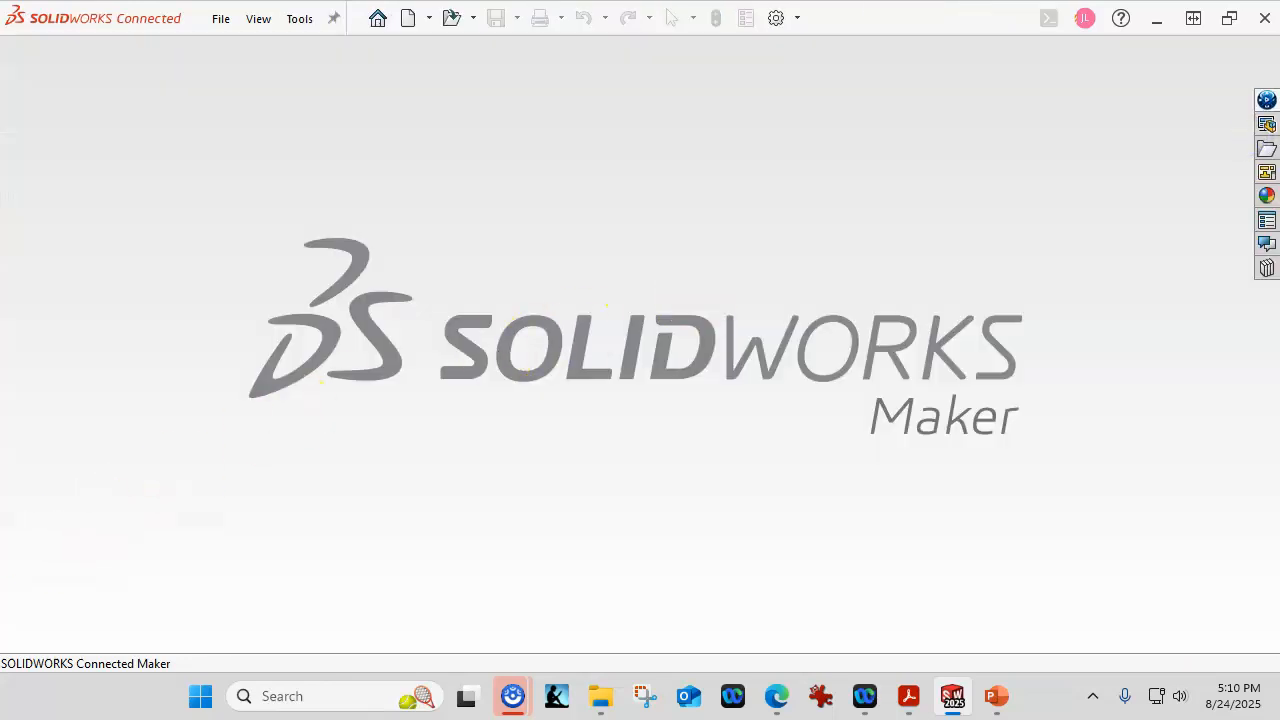